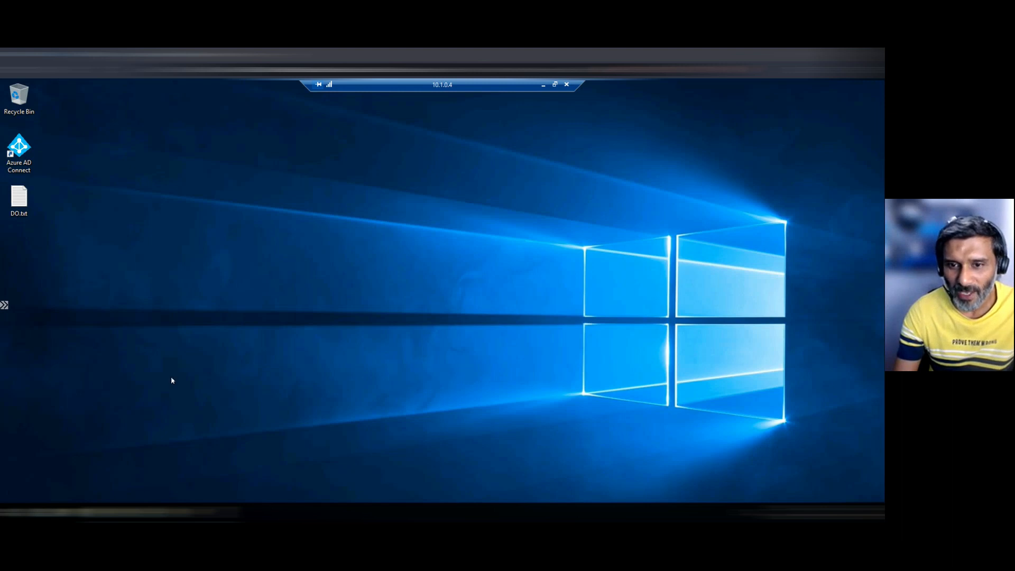
Open the Group Policy Management console by running gpmc.msc
right_click(11, 496)
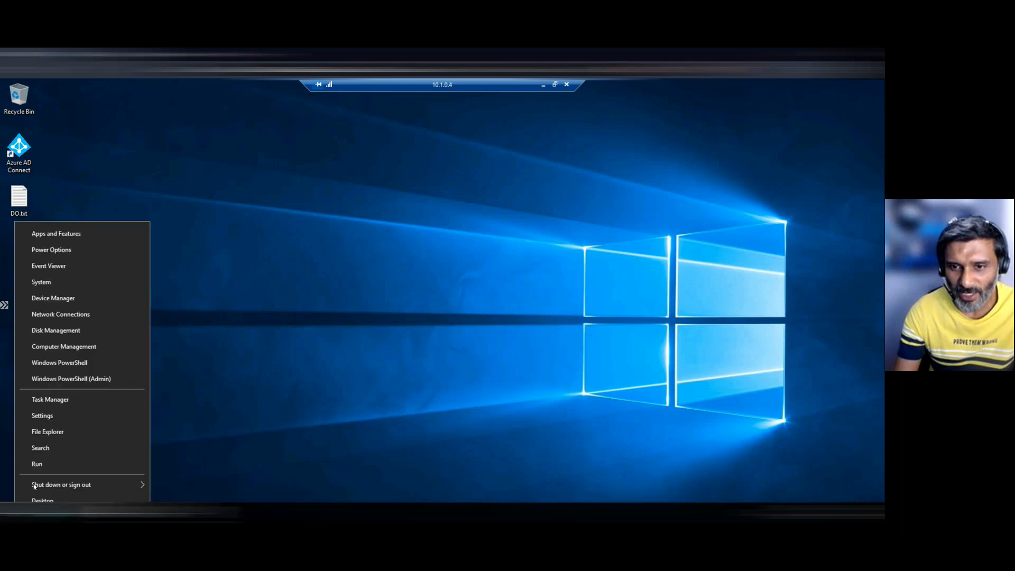
left_click(37, 464)
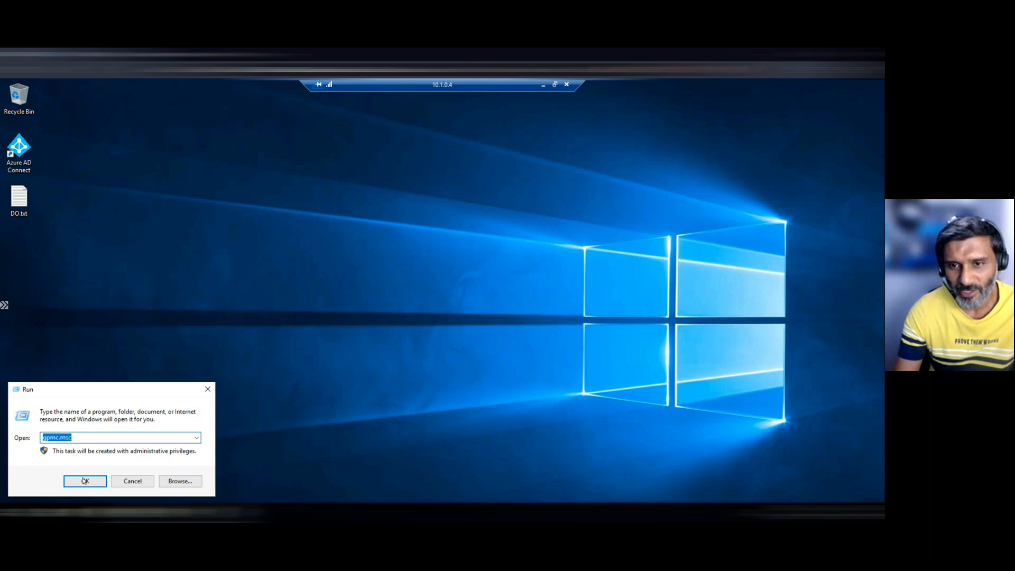
left_click(85, 481)
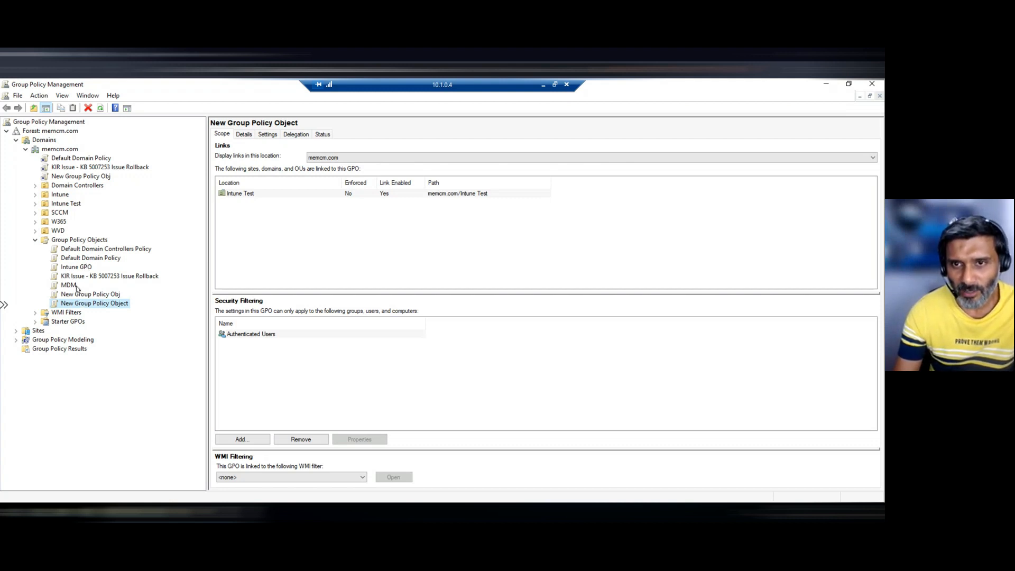
Save a report of the MDM group policy object to the Downloads folder as the XML file MDM.xml
right_click(67, 286)
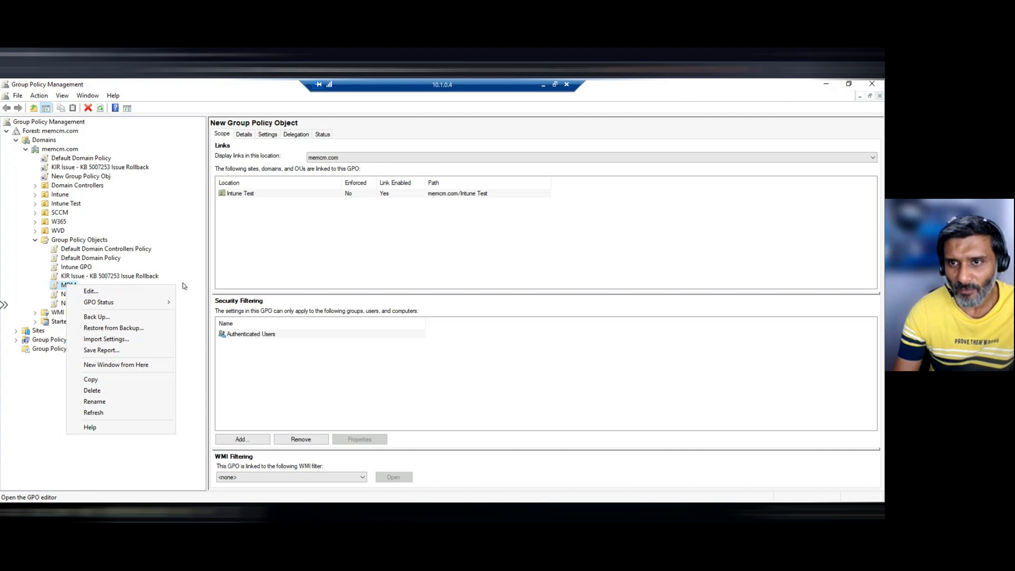
key("Escape")
left_click(73, 287)
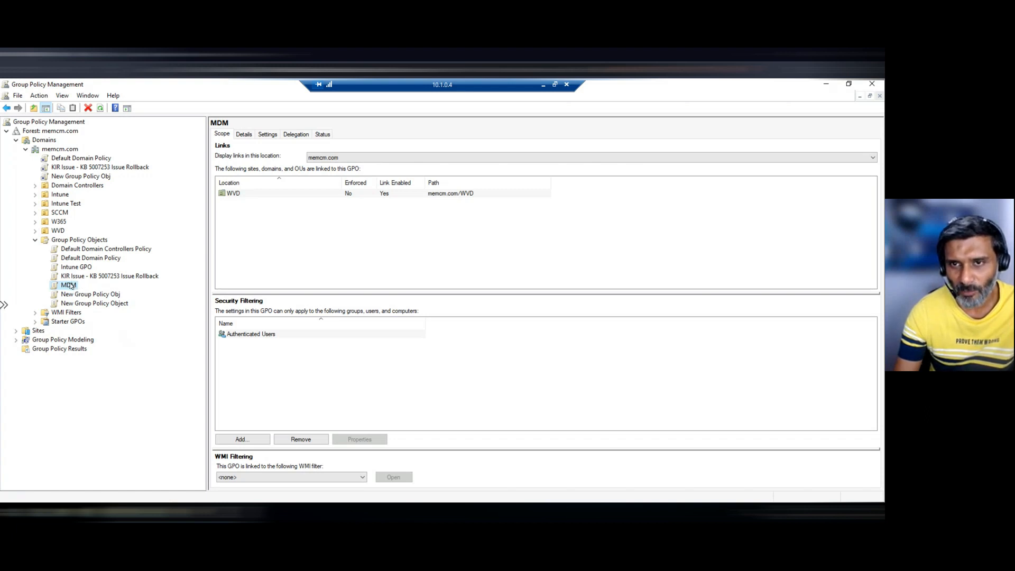
right_click(73, 286)
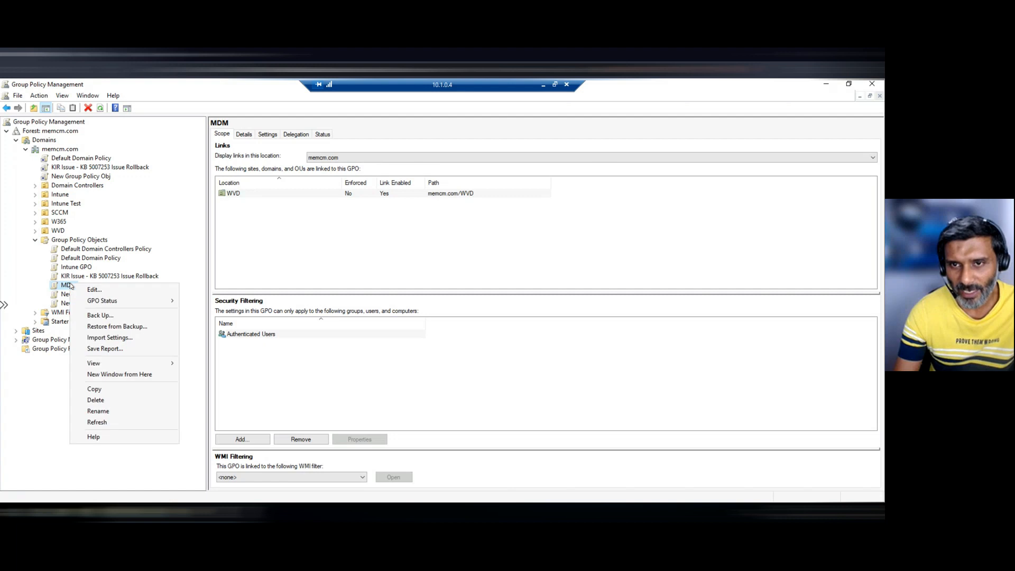
left_click(127, 351)
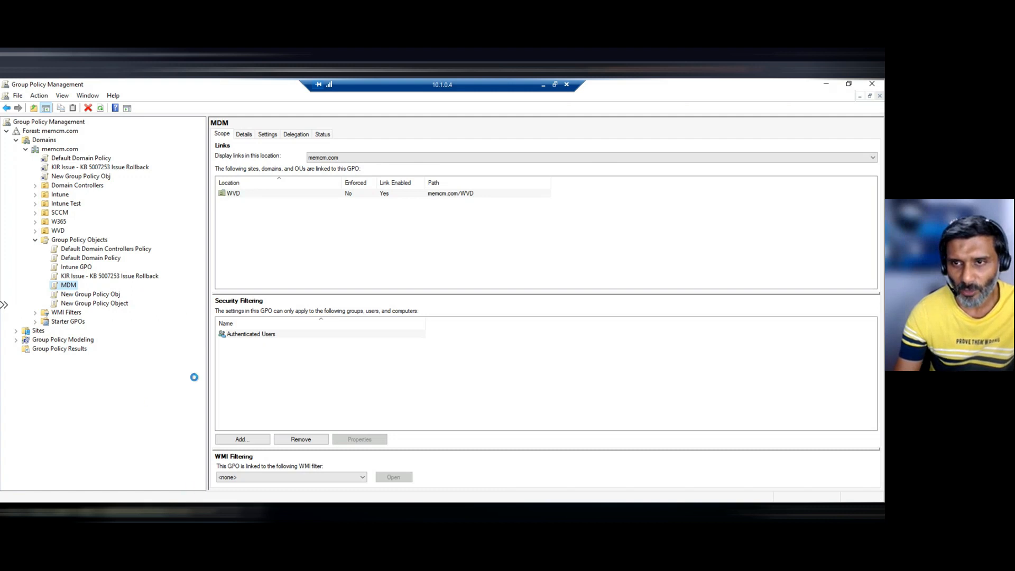
left_click(475, 364)
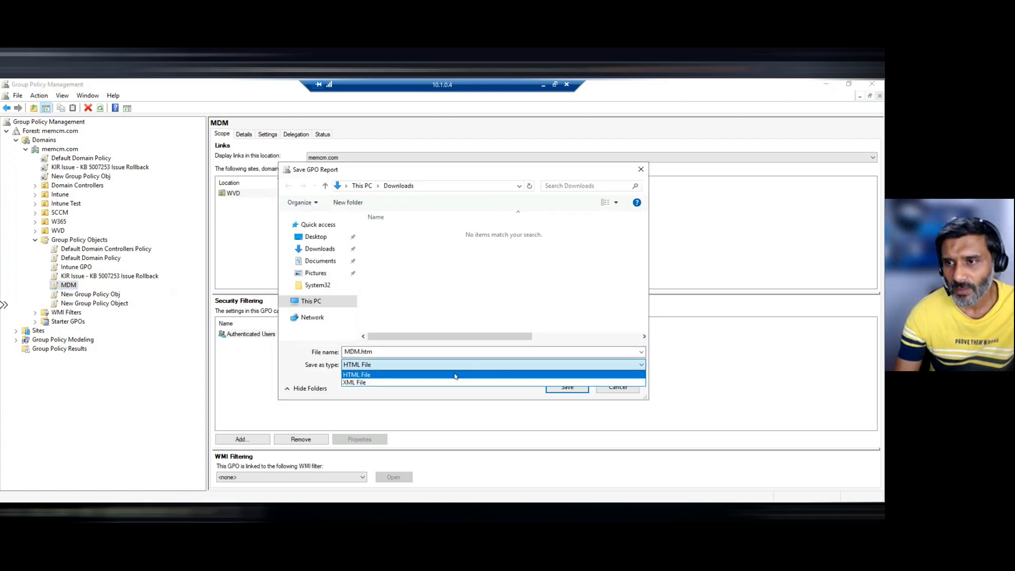
left_click(444, 382)
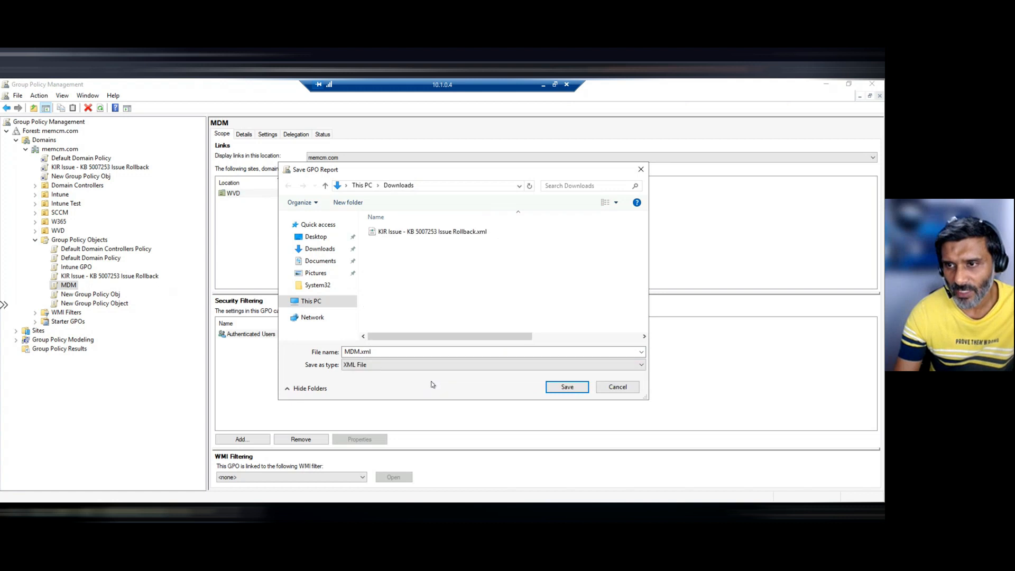
left_click(409, 365)
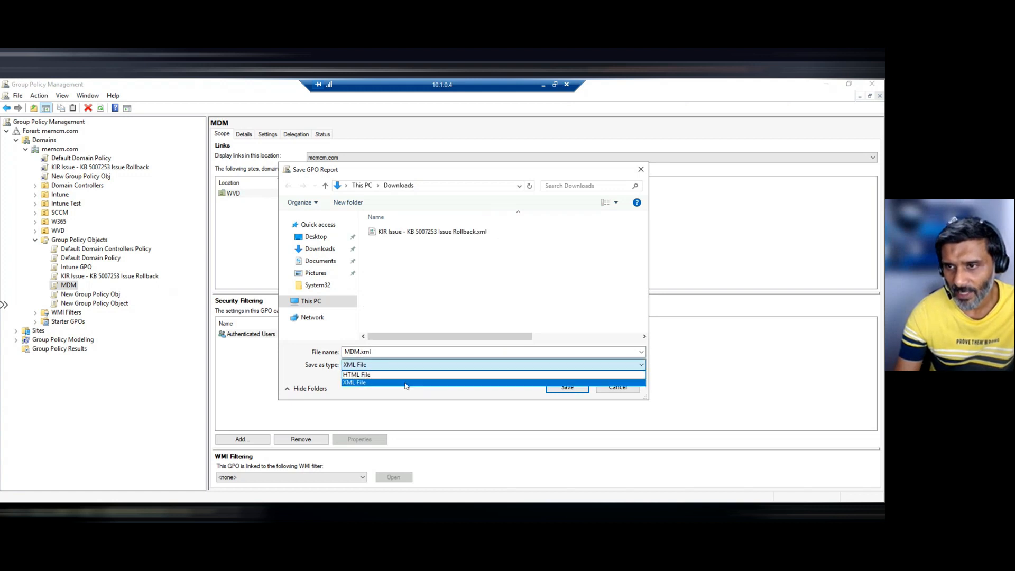
left_click(406, 382)
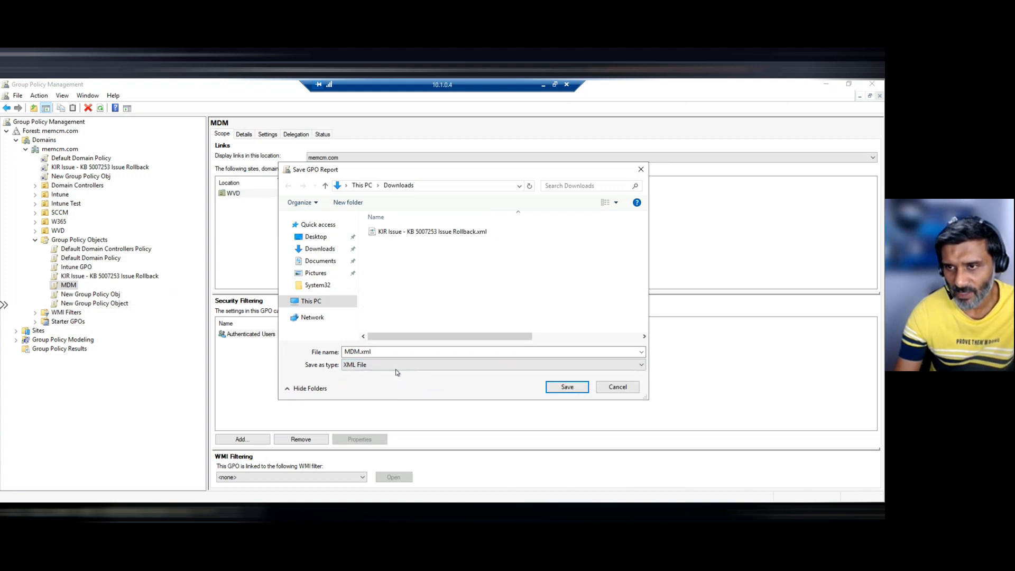
left_click(384, 353)
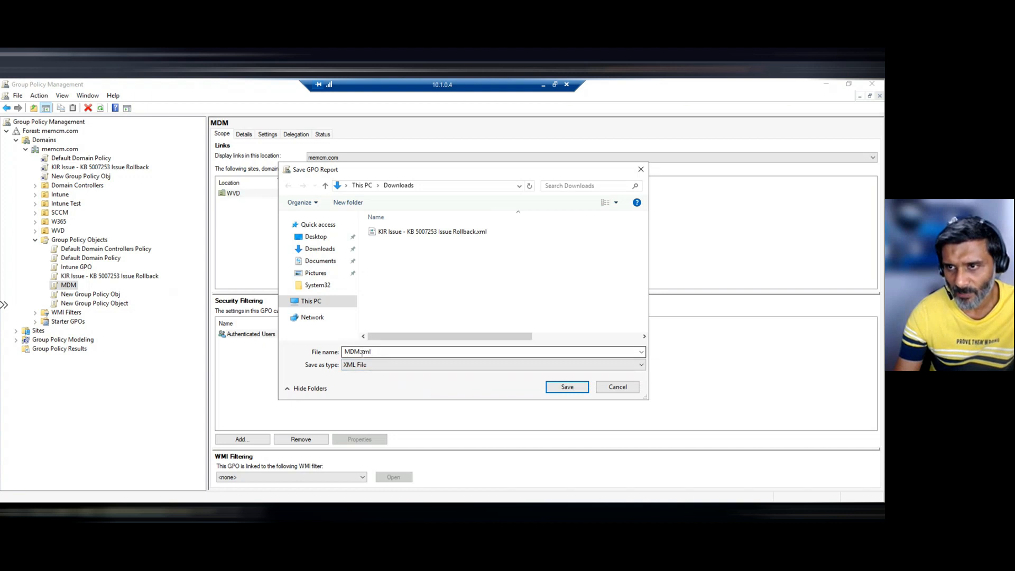
left_click(559, 388)
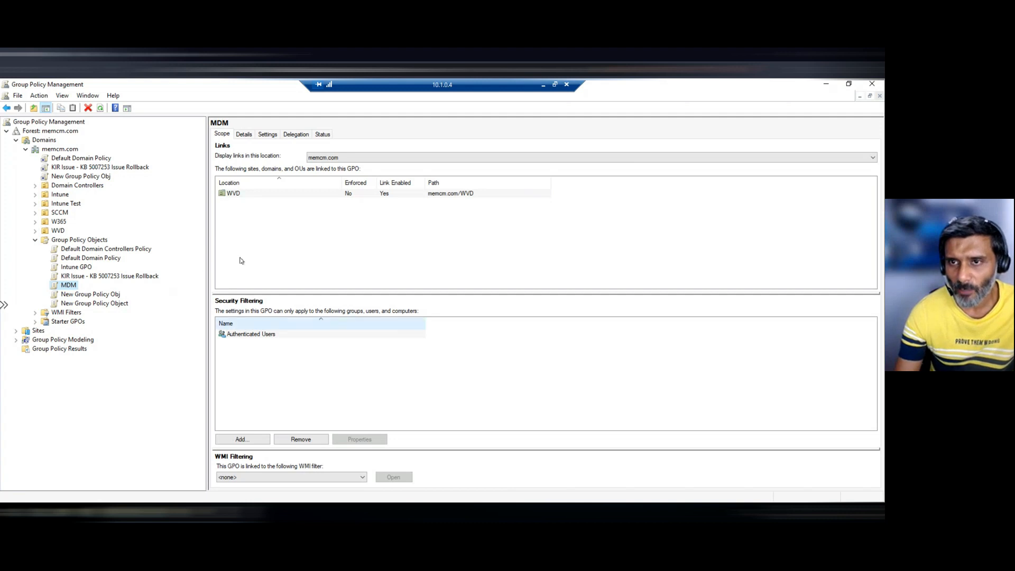
Open the saved MDM.xml from the recent files in Notepad to examine its contents, and minimise both windows
key("super+e")
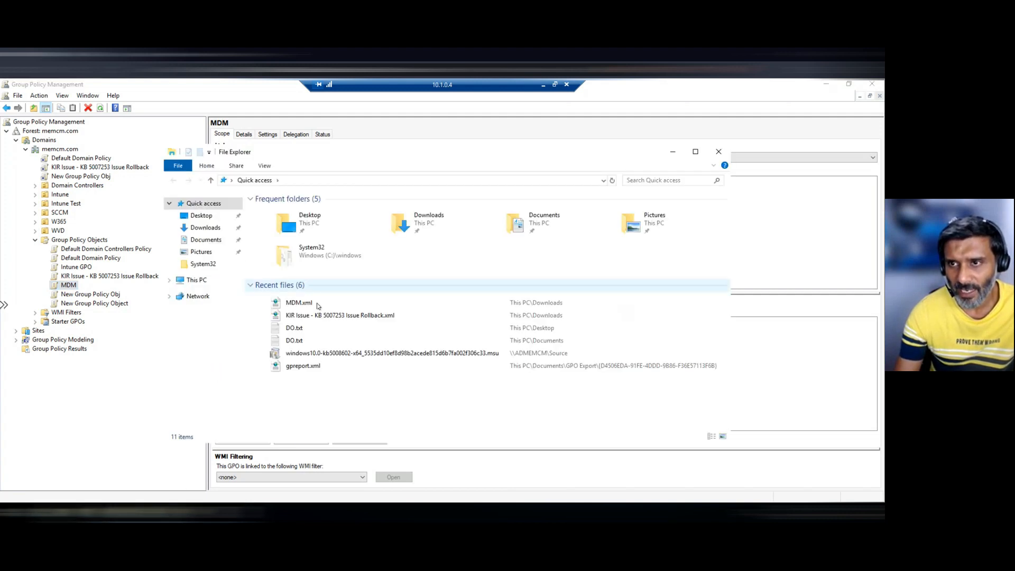
right_click(305, 305)
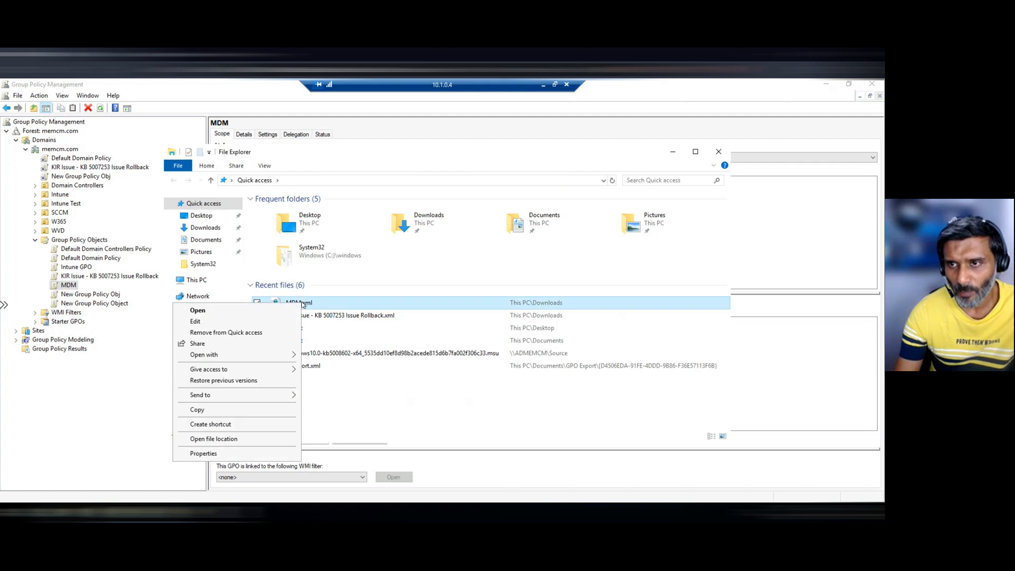
left_click(230, 322)
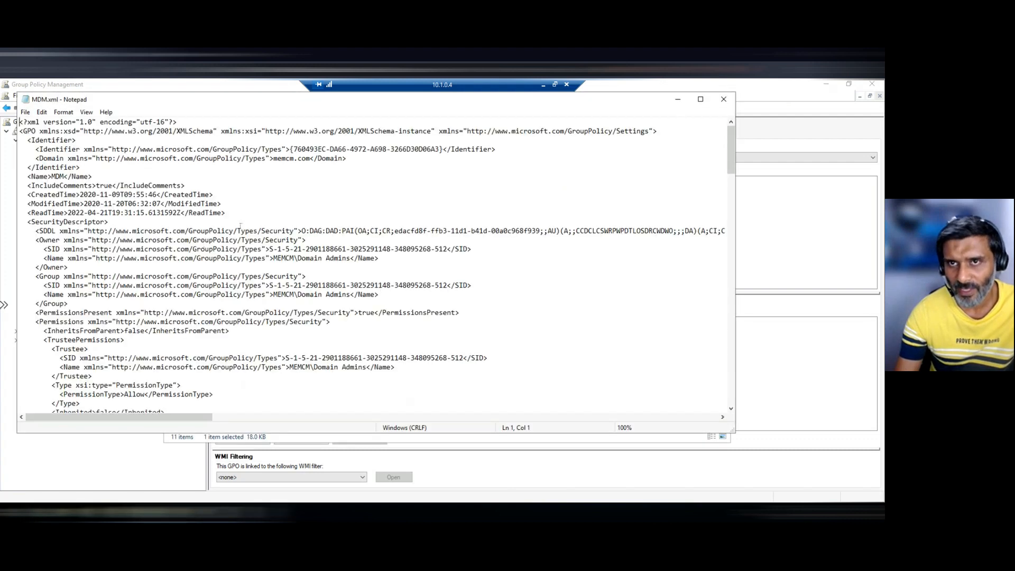
left_click(677, 102)
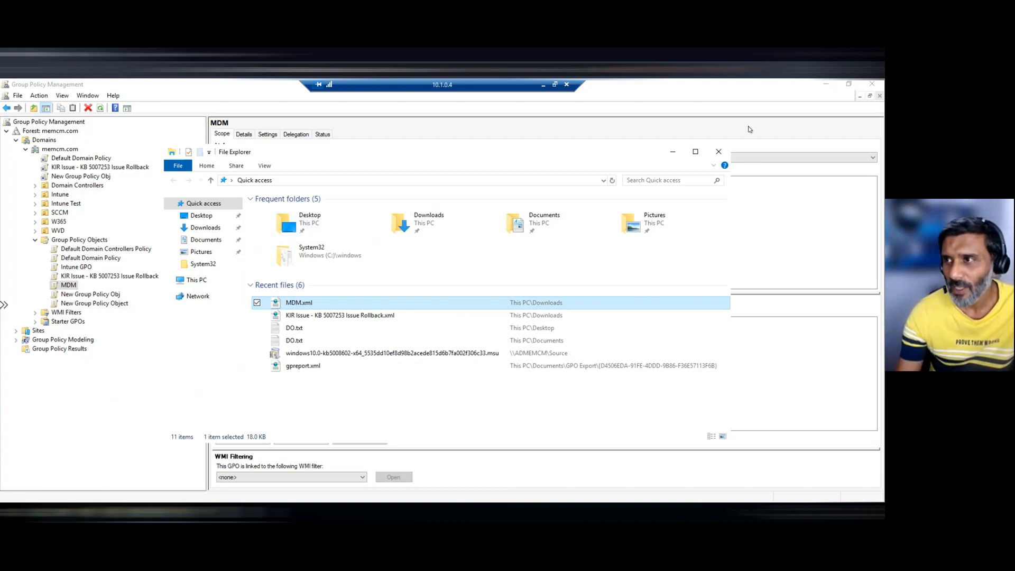
left_click(678, 152)
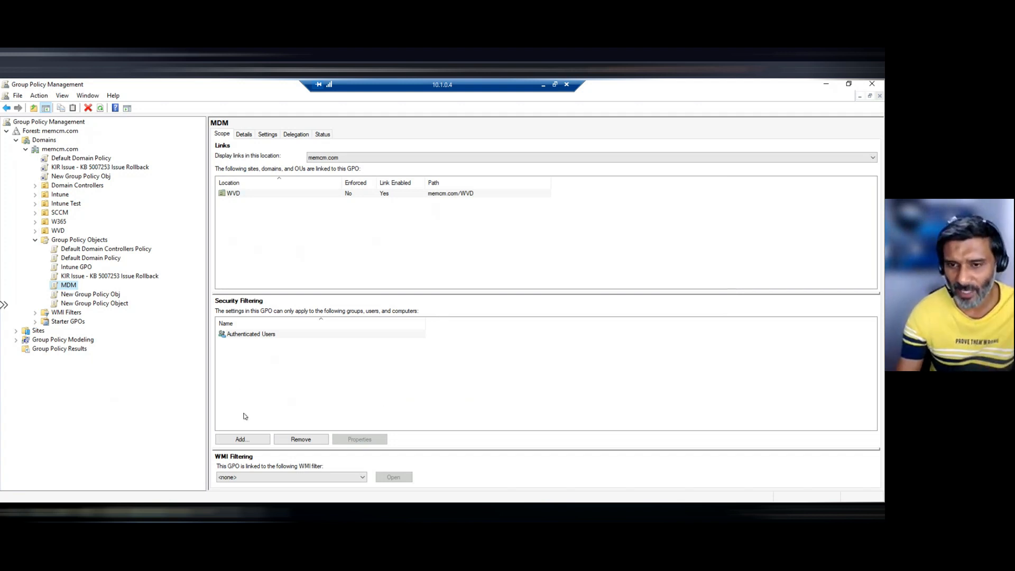
Switch from the remote session to the Microsoft Endpoint Manager admin center and open Group Policy analytics (preview) under Devices
left_click(544, 85)
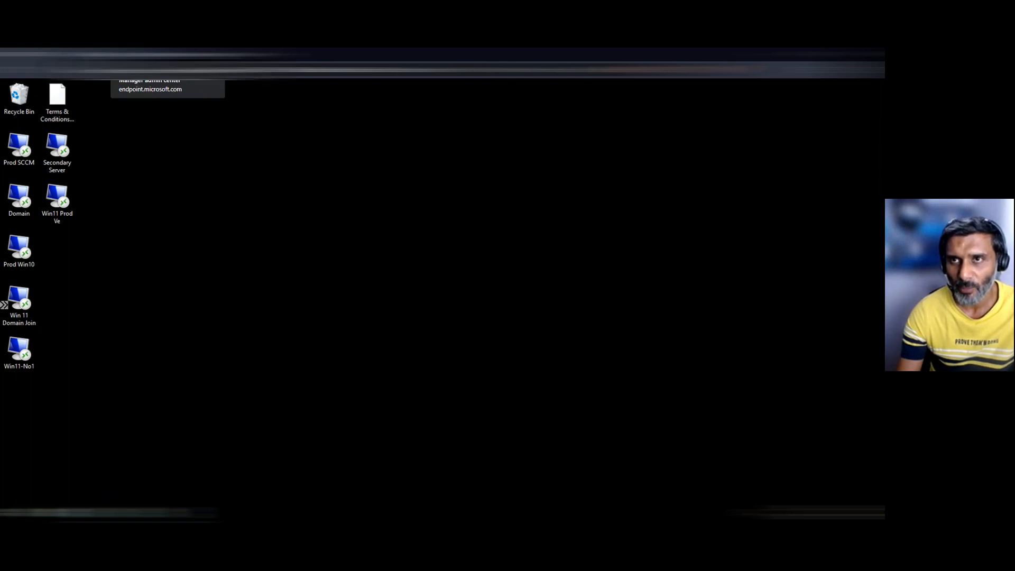
left_click(153, 55)
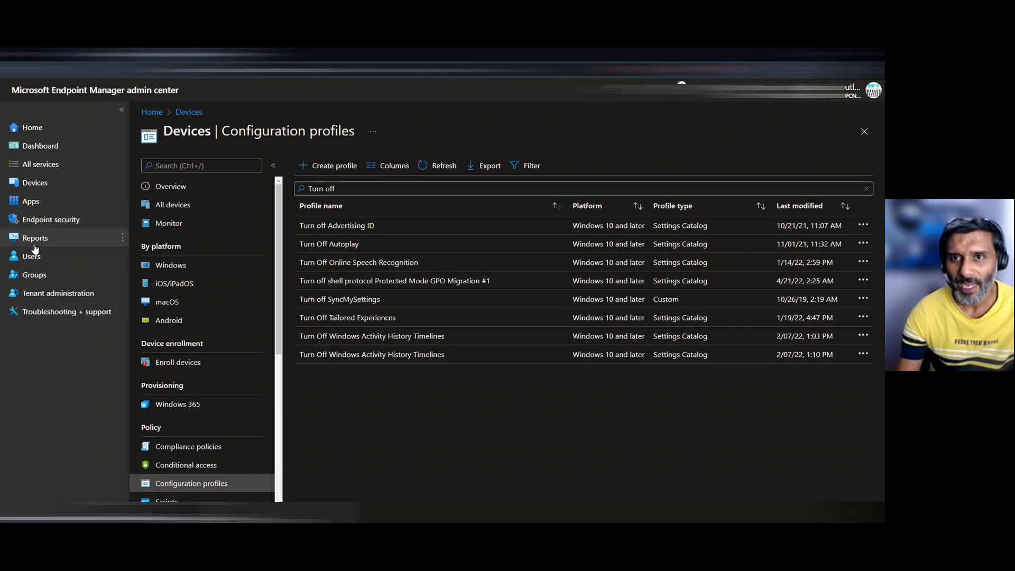
left_click(33, 182)
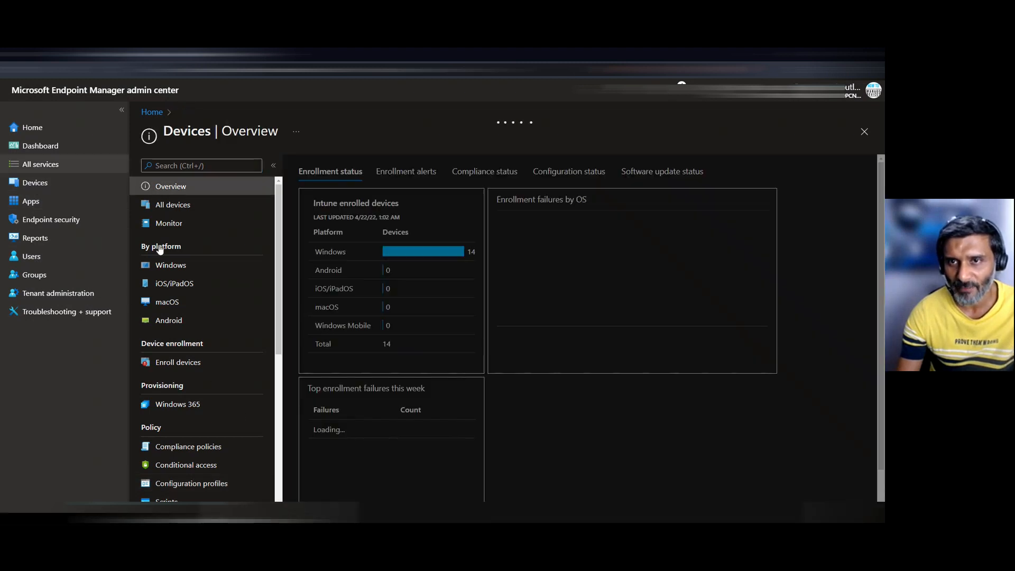
scroll(217, 366, "down", 2)
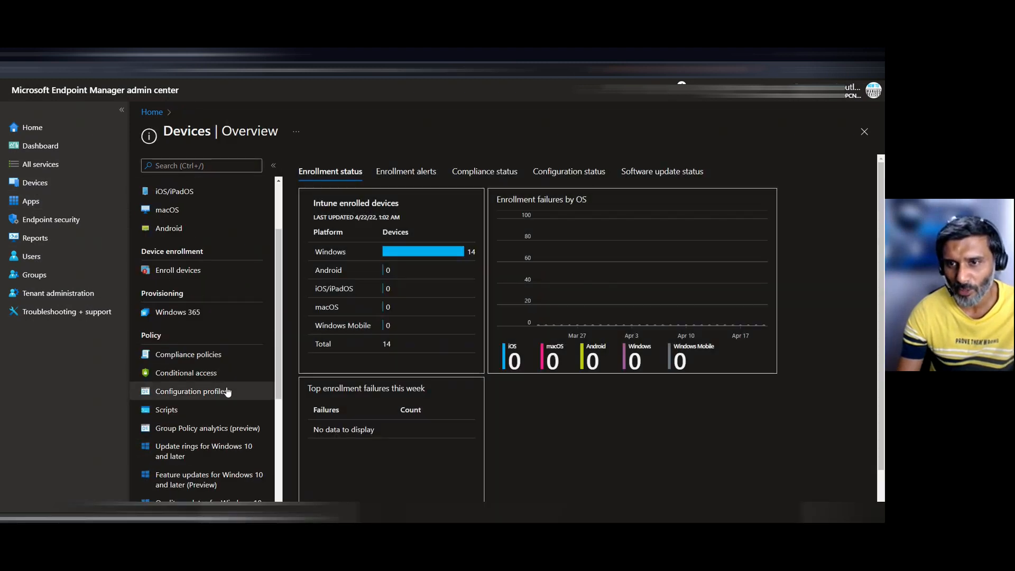
scroll(177, 391, "down", 1)
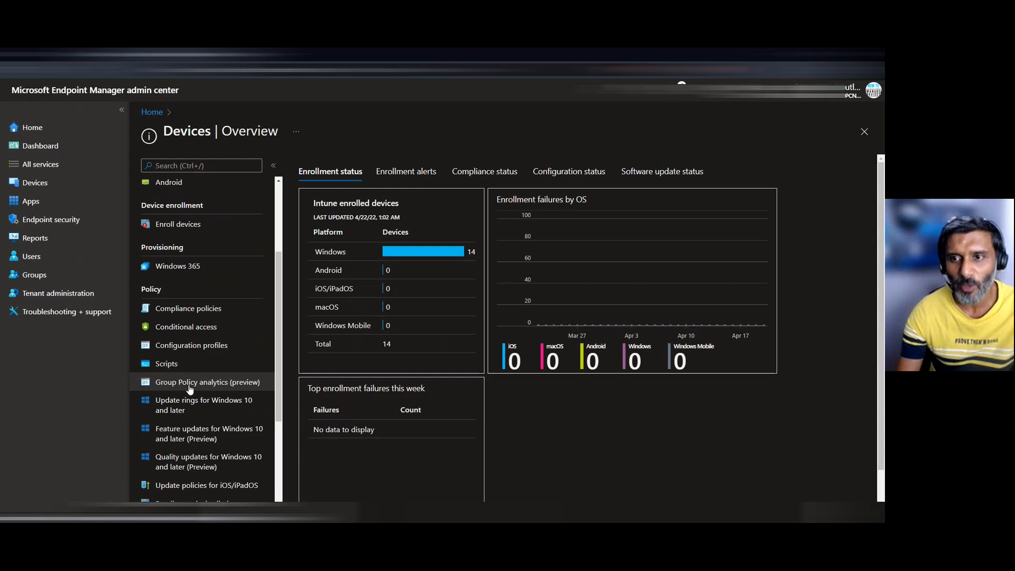
left_click(215, 387)
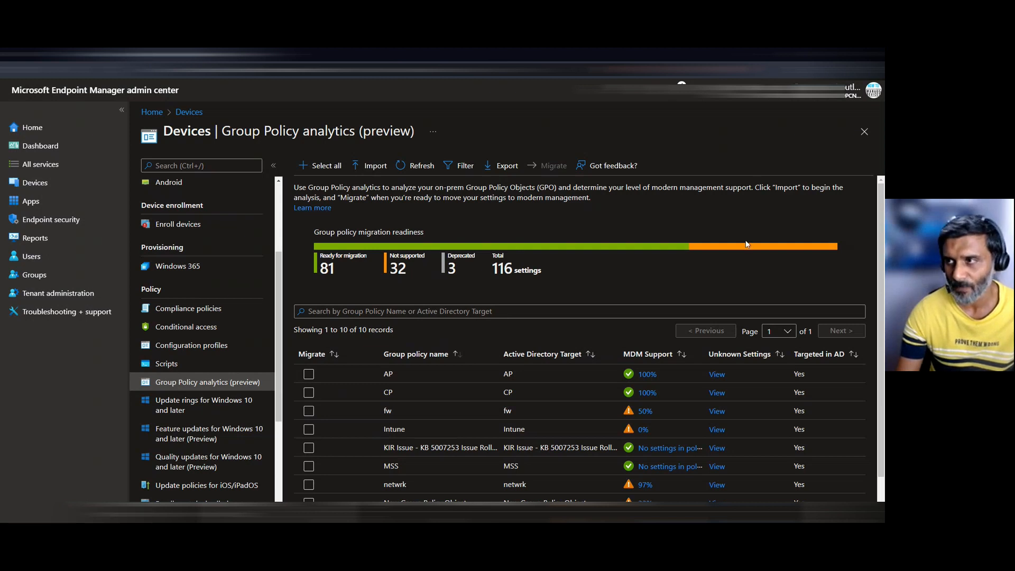
Try to import the GPO file Intune.xml into Group Policy analytics and examine its upload status
left_click_drag(756, 186, 802, 188)
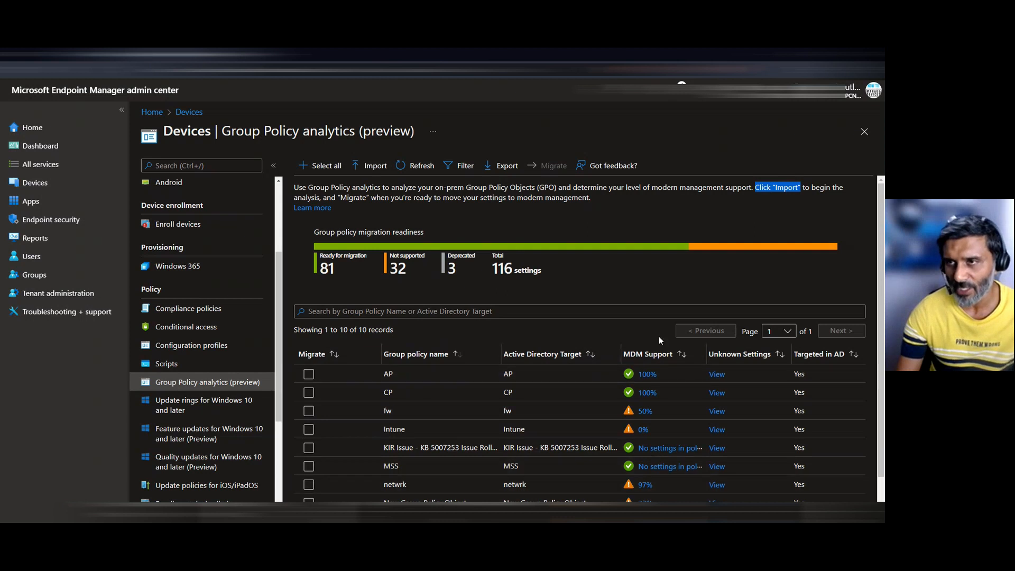
left_click(375, 167)
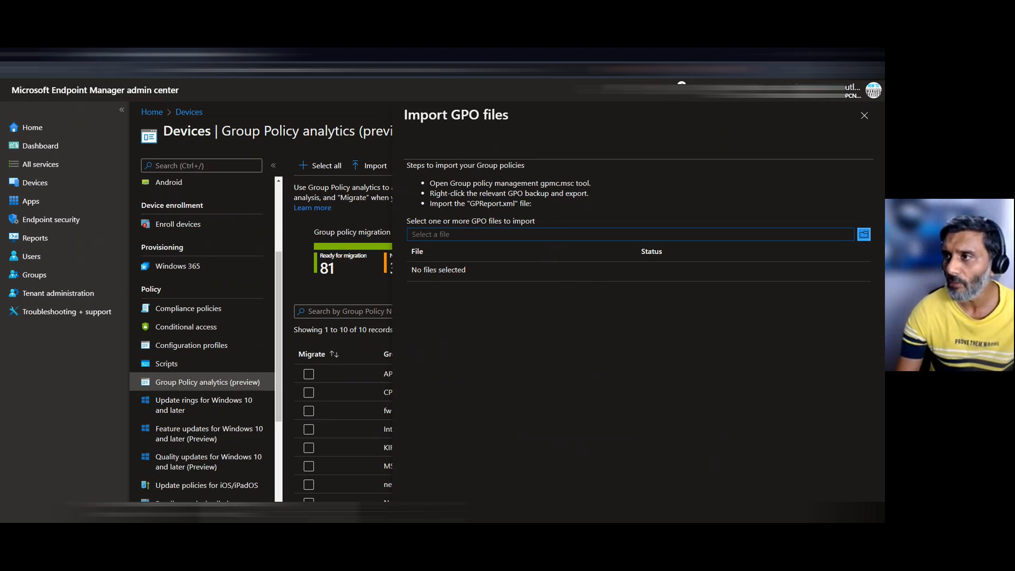
left_click(864, 235)
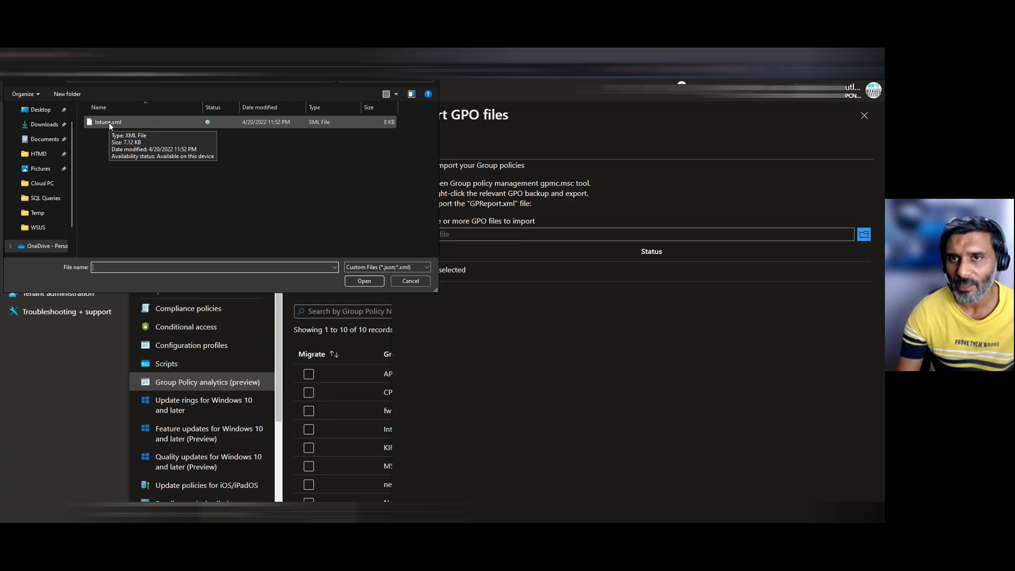
left_click(109, 121)
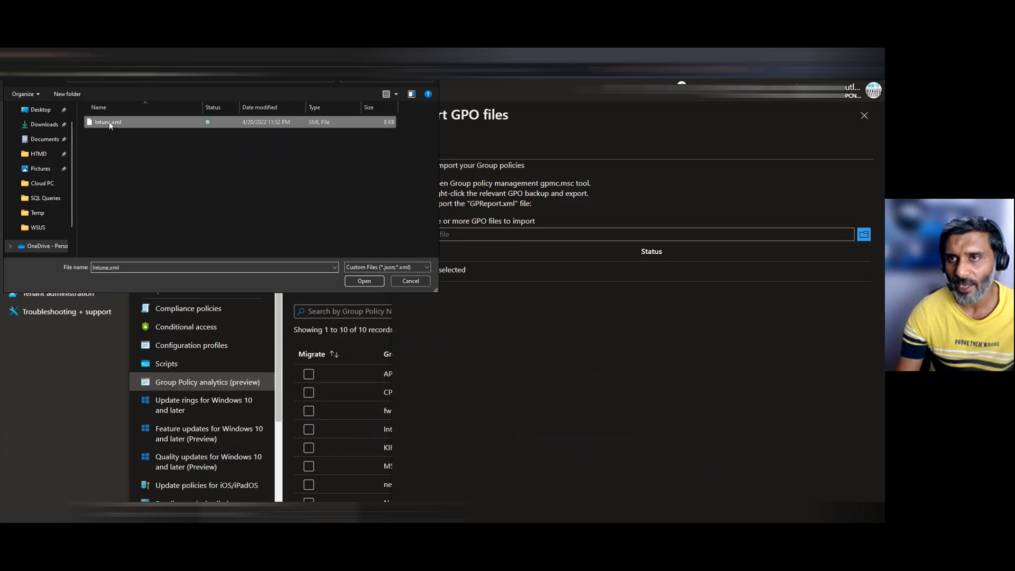
left_click(363, 280)
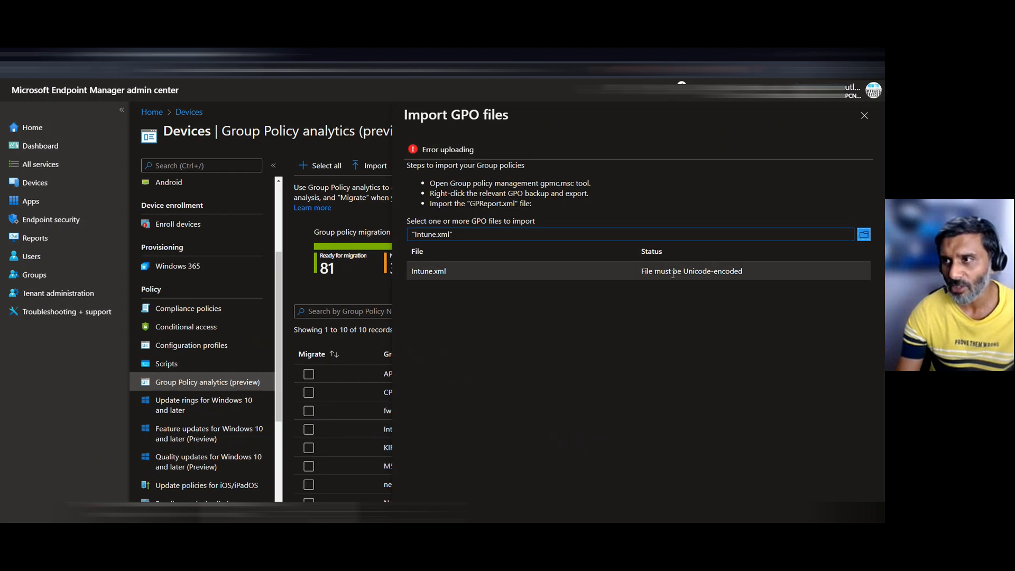
left_click_drag(642, 273, 753, 271)
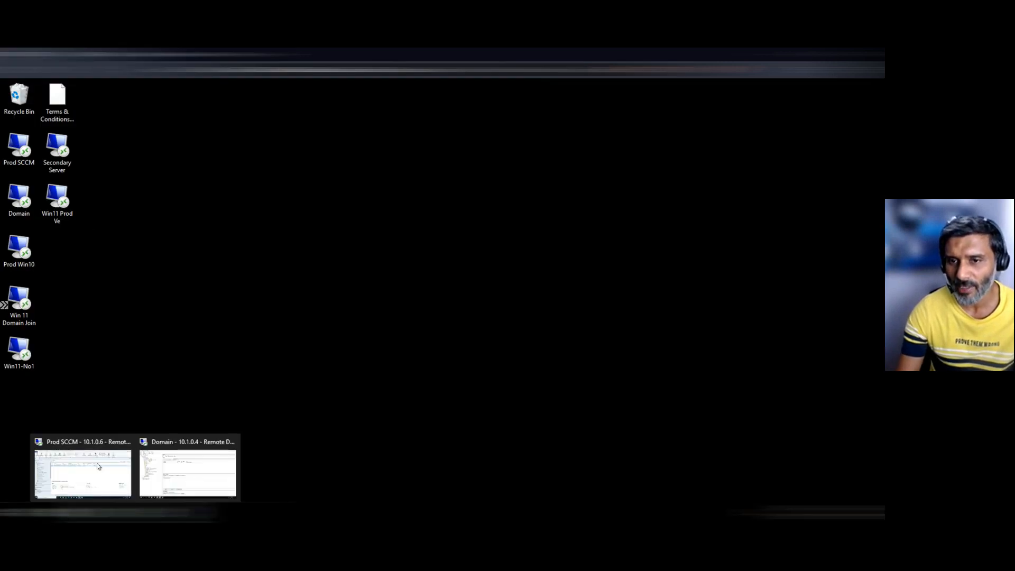
Switch to the Prod SCCM remote session, maximise it, and open Group Policy analytics (preview) in the Endpoint Manager admin center
left_click(99, 465)
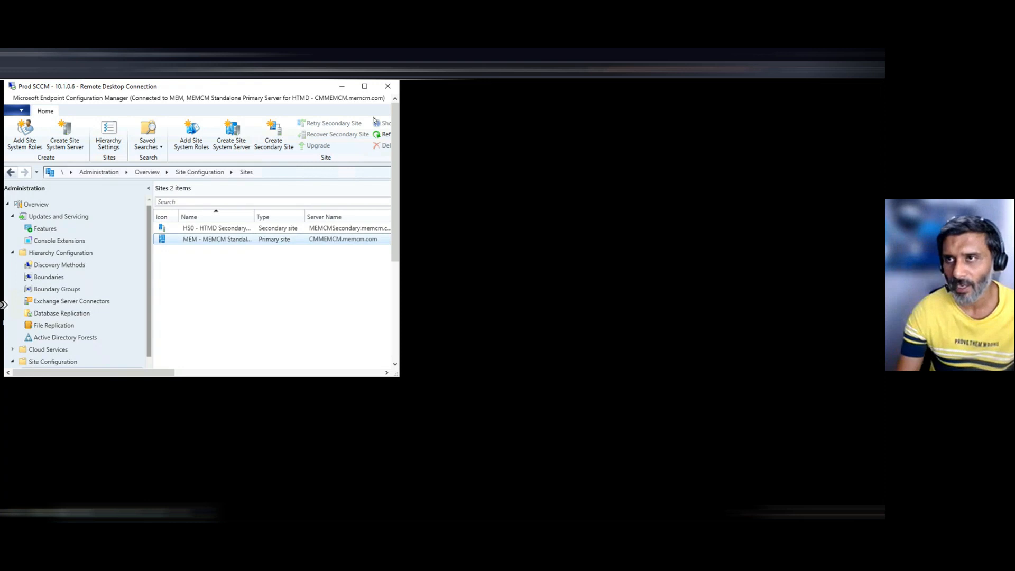
left_click(365, 86)
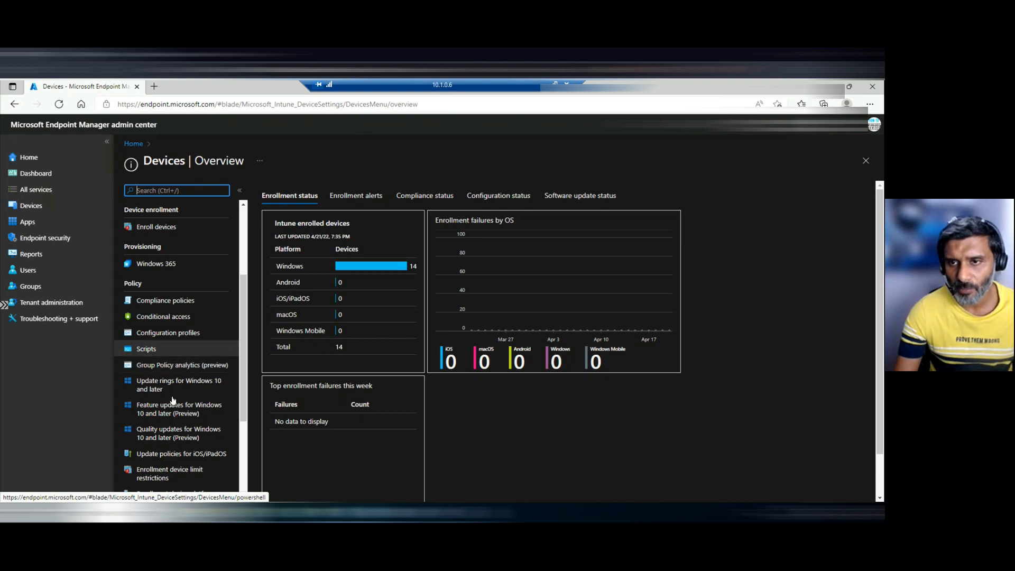
left_click(173, 366)
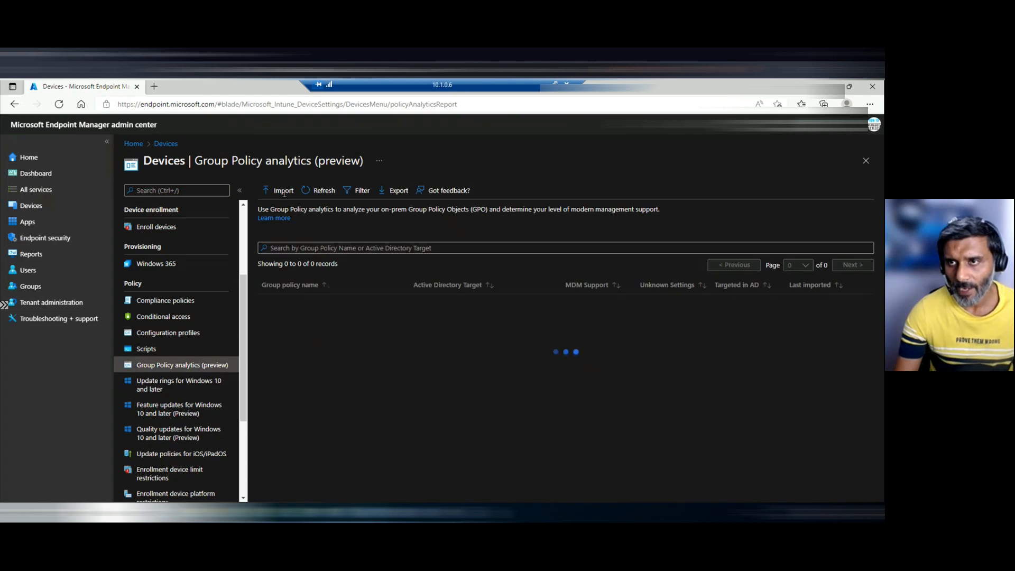
Import the GPO file Intune.xml from the GPO Report network folder into Group Policy analytics and check its import status
left_click(284, 193)
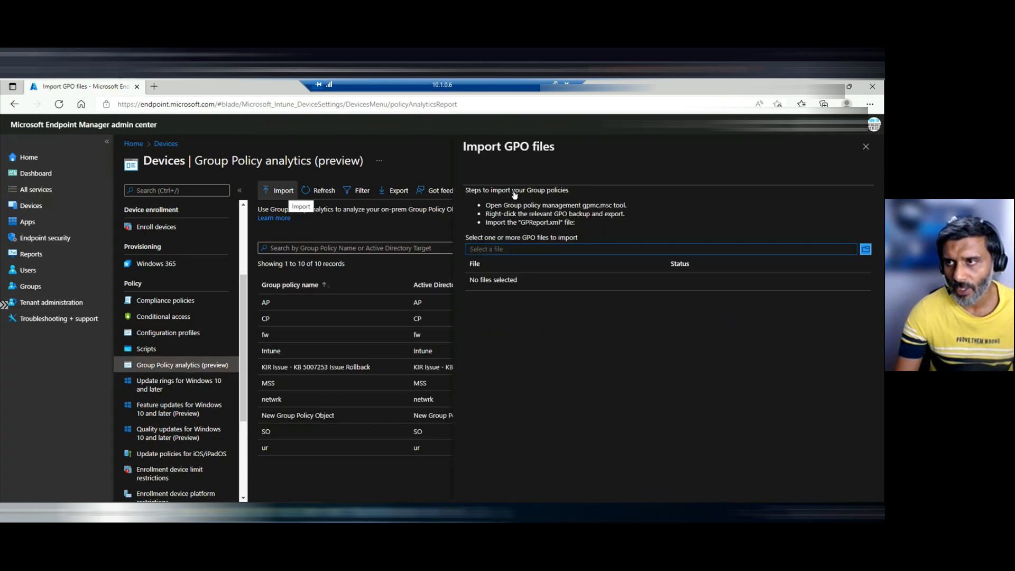
left_click(865, 250)
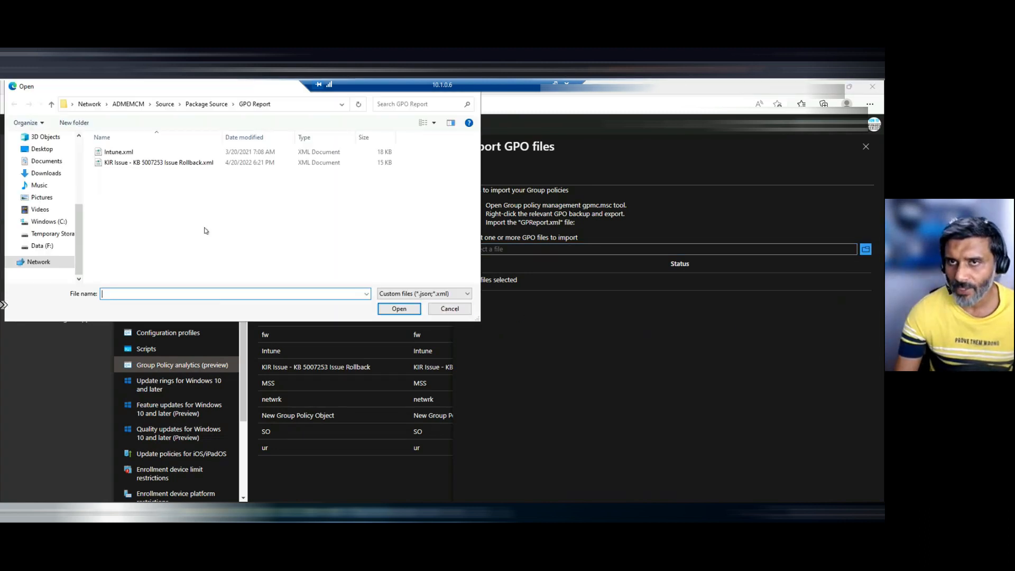
left_click(123, 153)
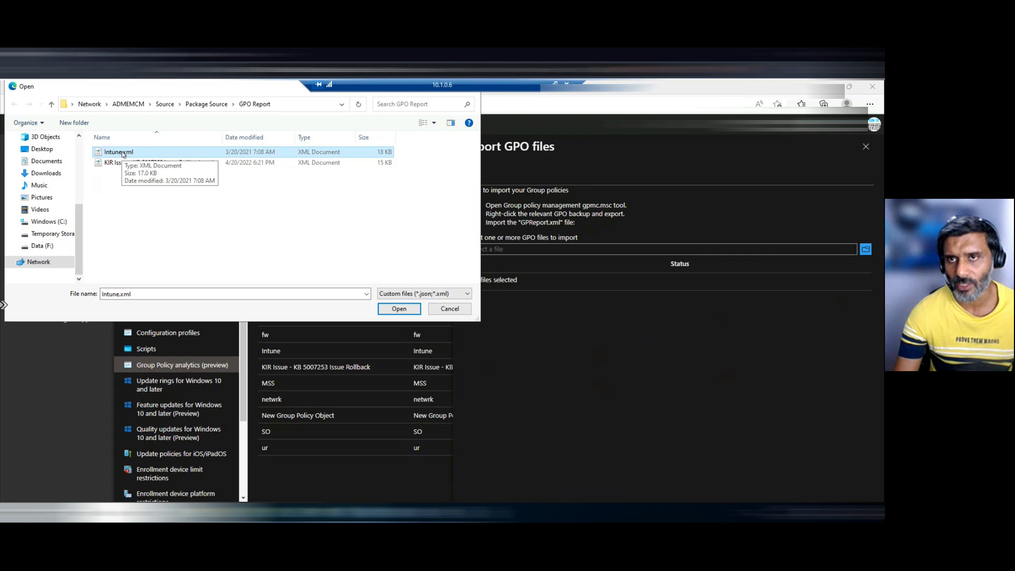
double_click(150, 152)
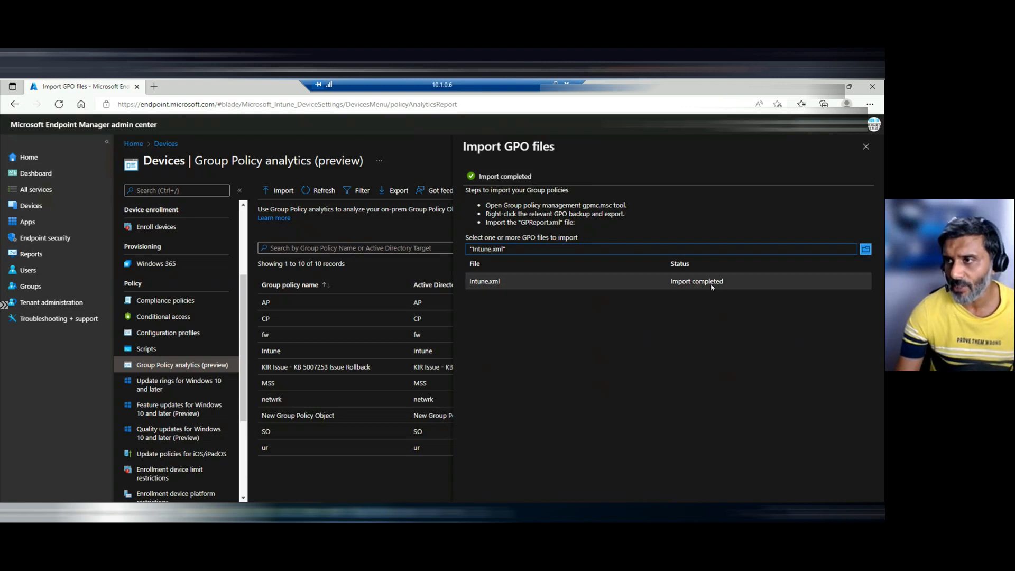
triple_click(676, 287)
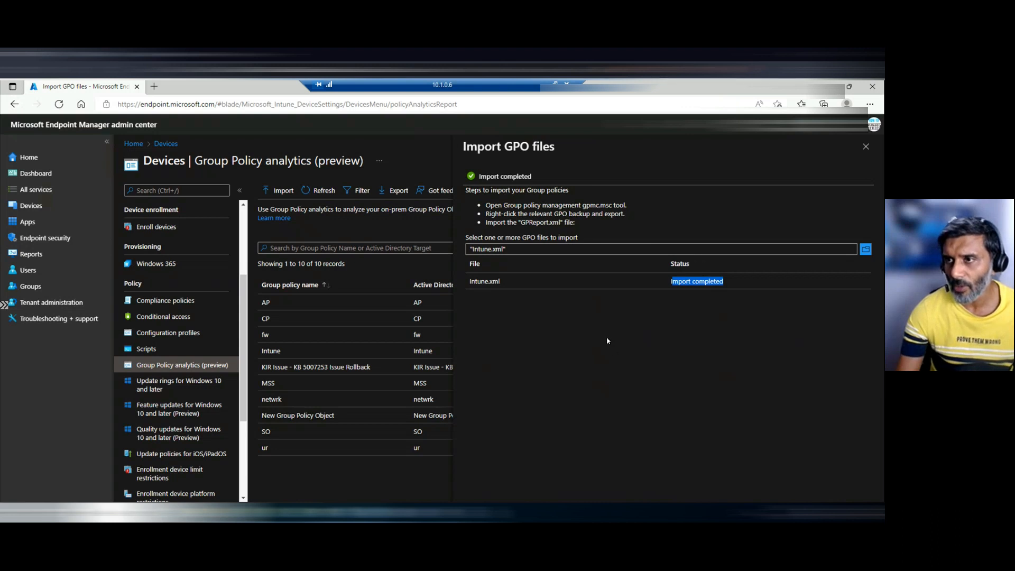
Import Intune.xml and KIR Issue - KB 5007253 Issue Rollback.xml together from the GPO Report folder and check their import status
left_click(861, 253)
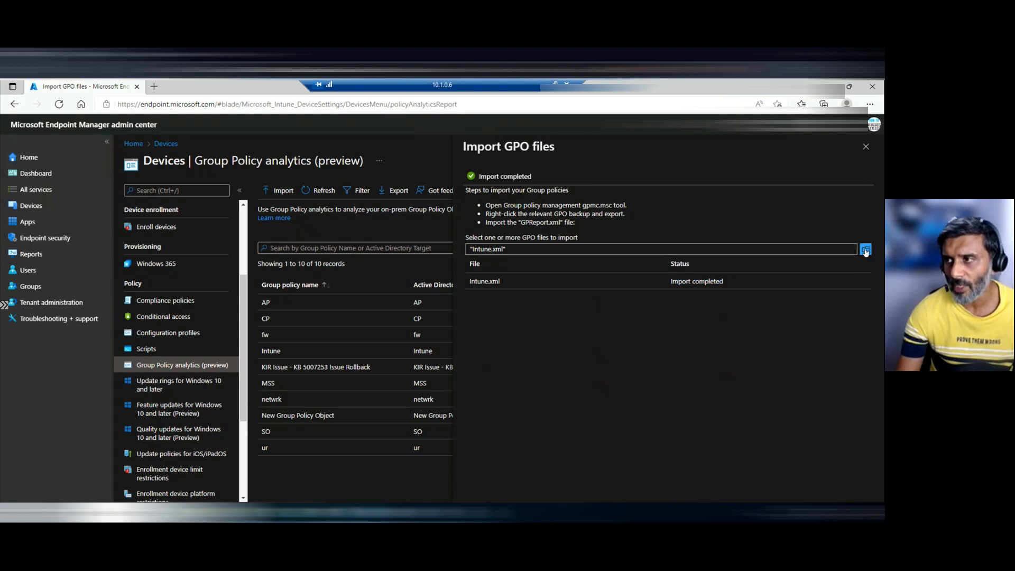
left_click(865, 251)
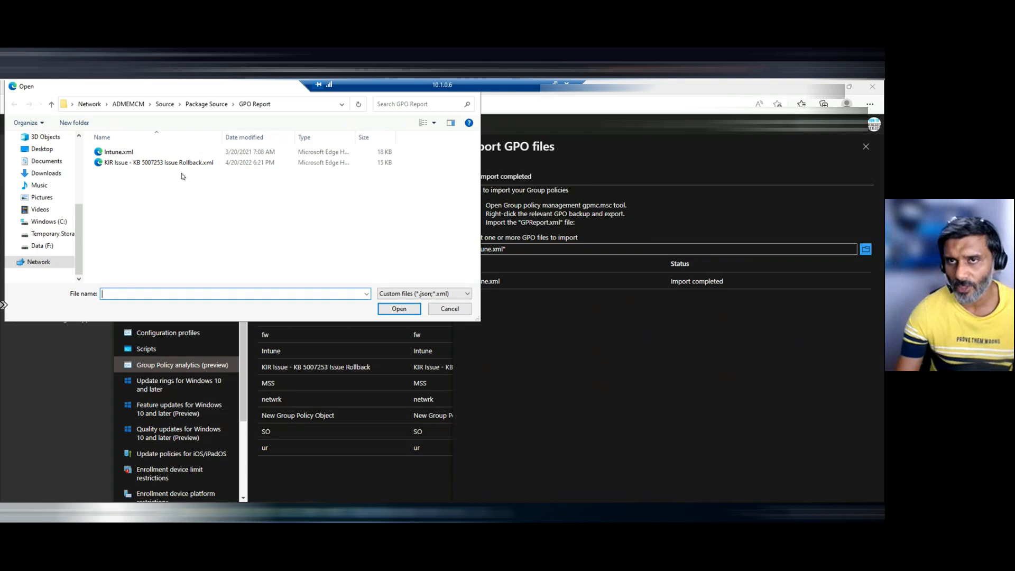
left_click(152, 164)
left_click(117, 155, "ctrl")
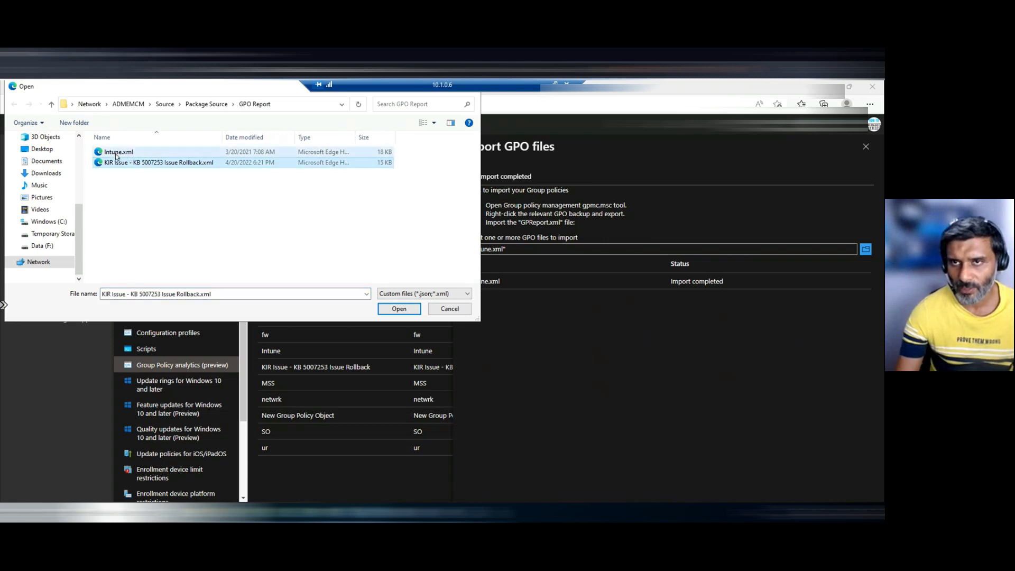
left_click(400, 310)
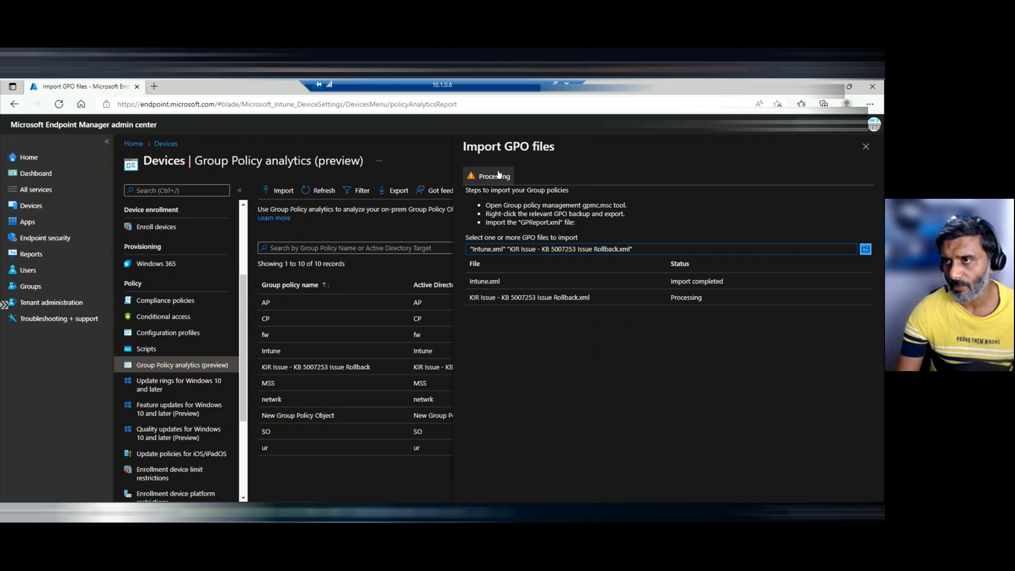
left_click_drag(722, 301, 470, 296)
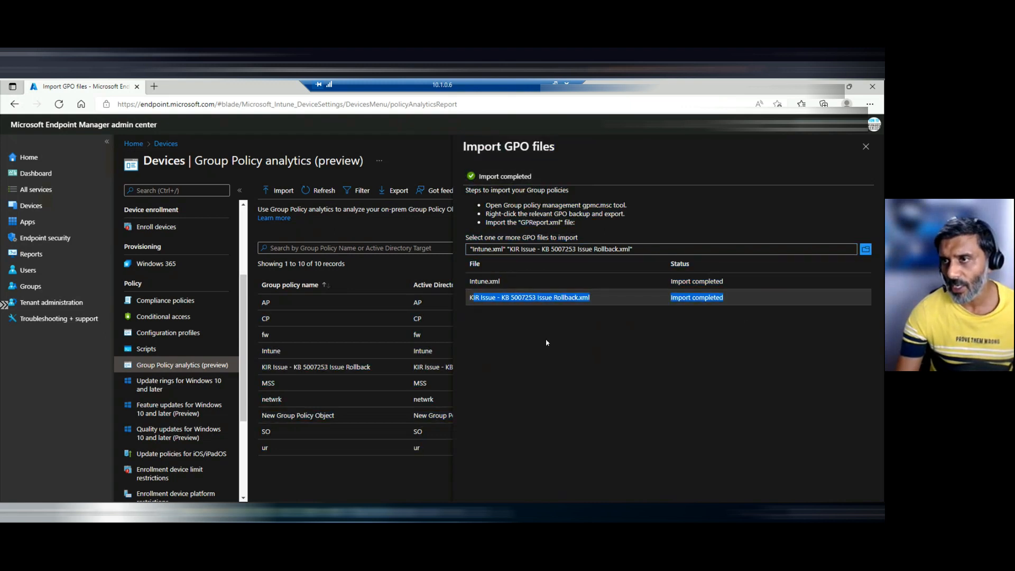
left_click(553, 347)
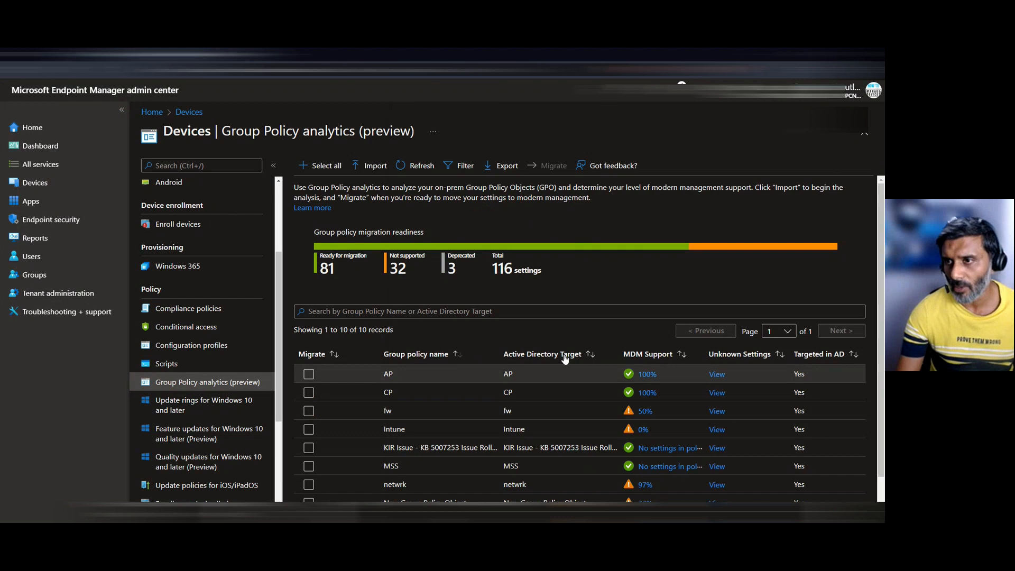
Examine the last imported times of the Intune and KIR Issue policies in the Group Policy analytics list
scroll(442, 444, "down", 1)
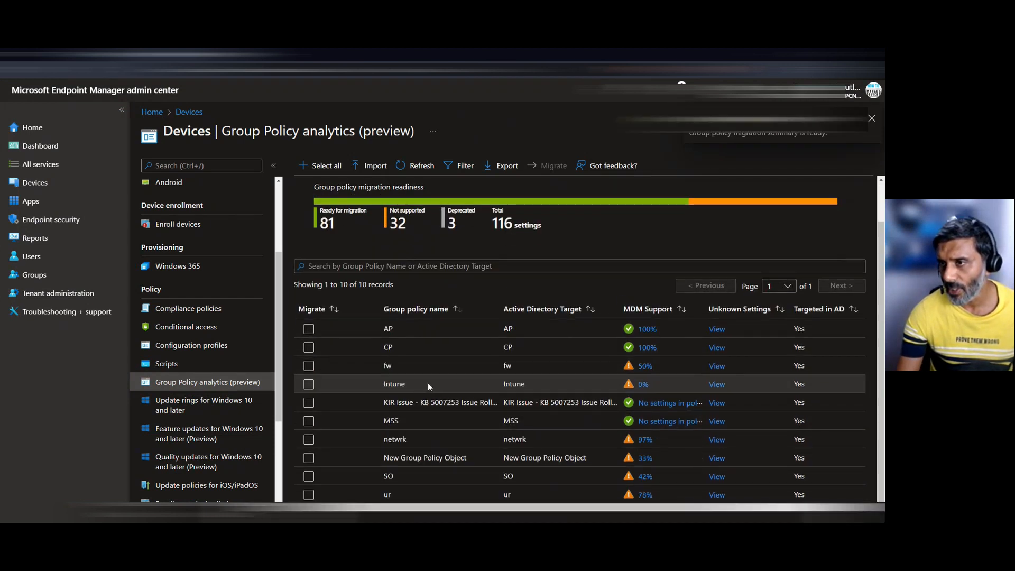
double_click(426, 385)
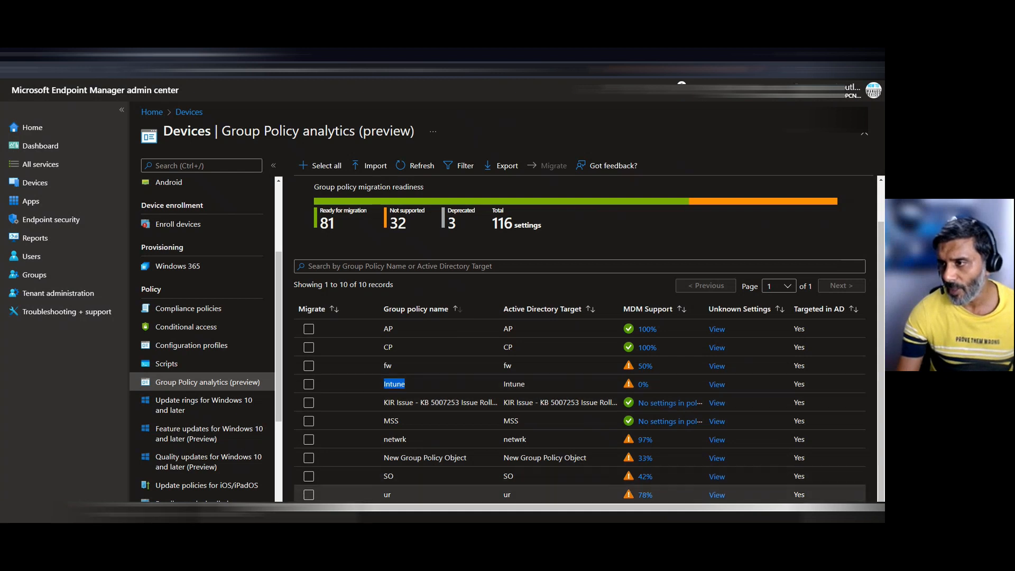
scroll(580, 407, "right", 3)
mouse_move(418, 506)
left_mouse_down()
mouse_move(396, 506)
mouse_move(417, 507)
left_mouse_up()
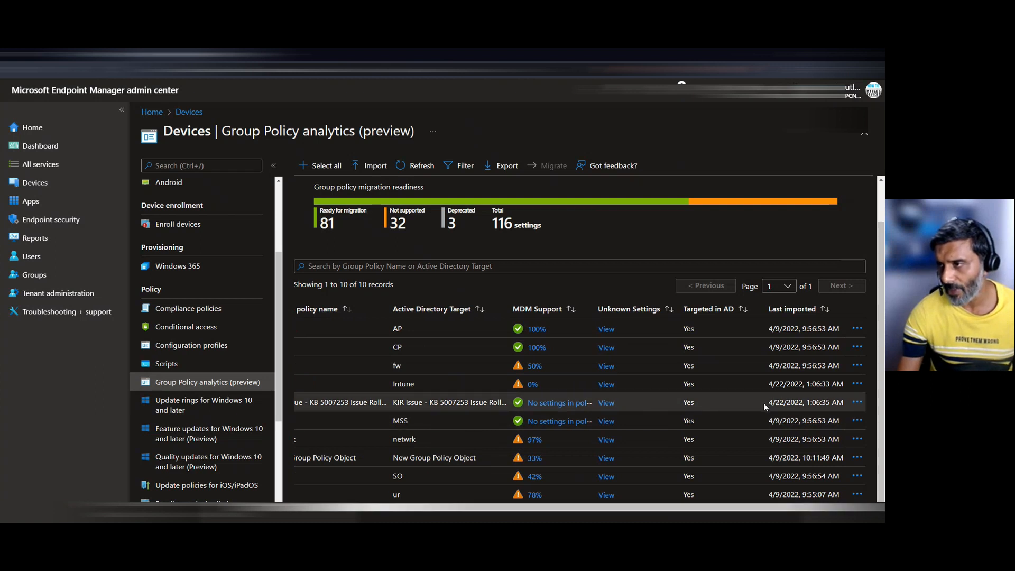
left_click_drag(764, 403, 846, 405)
left_click_drag(774, 385, 844, 386)
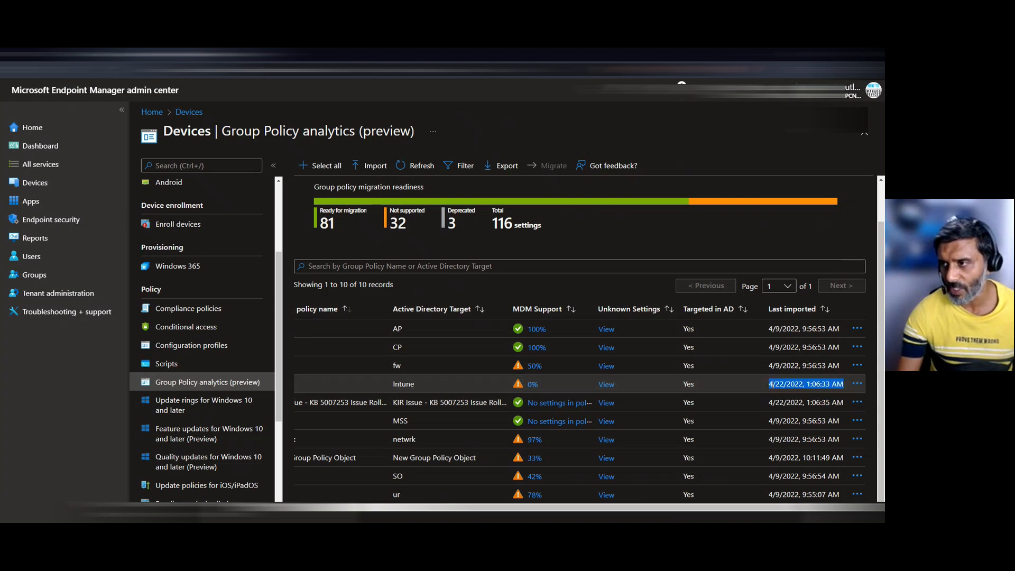
left_click_drag(767, 404, 836, 404)
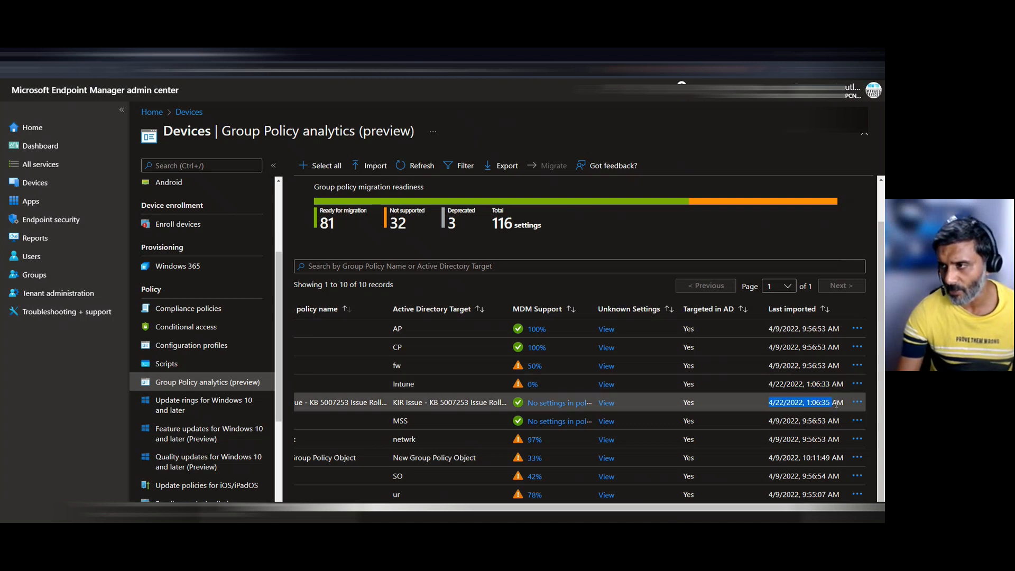
left_click_drag(767, 384, 836, 385)
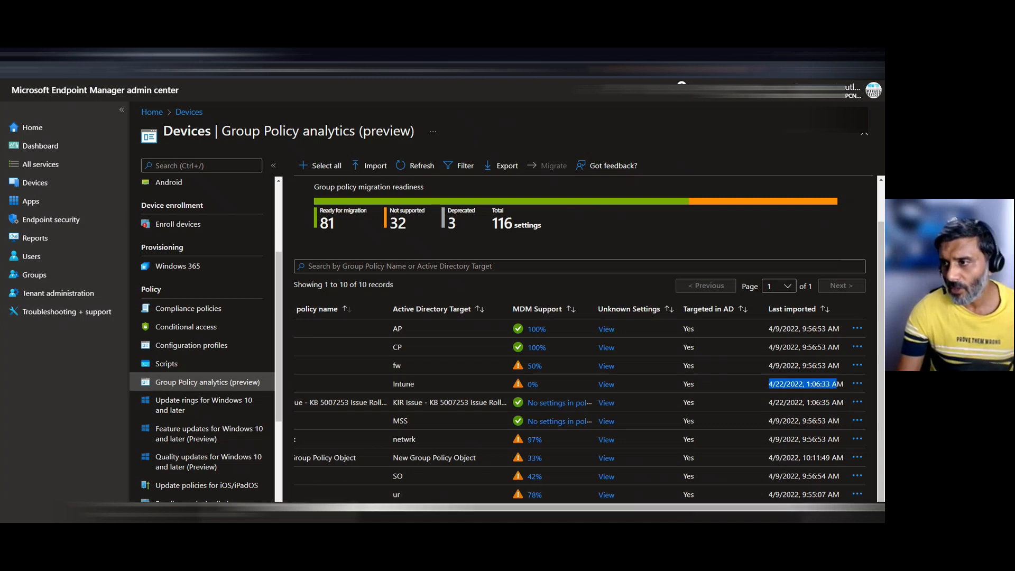
left_click_drag(687, 507, 602, 507)
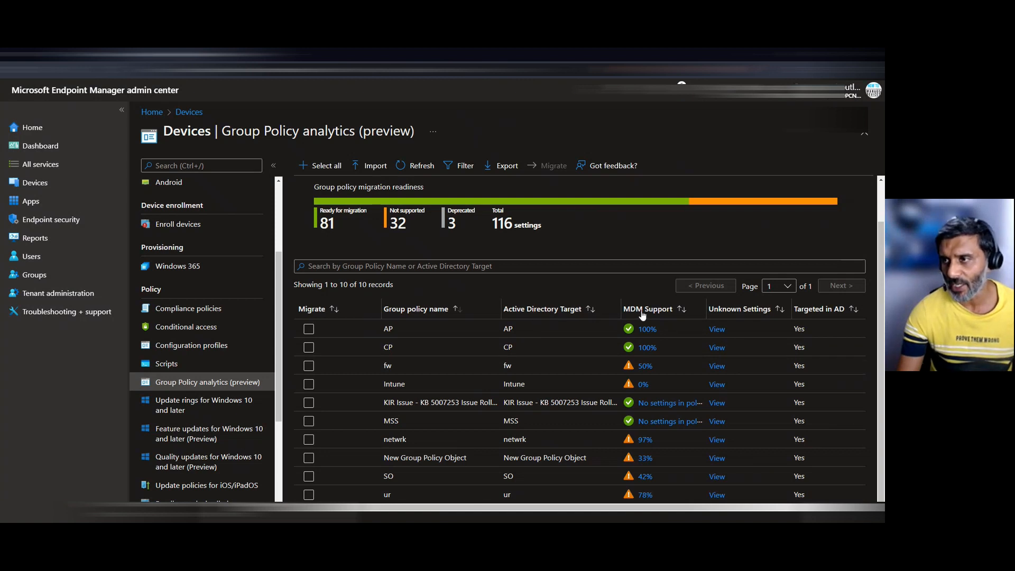
Open the MDM support details of the Intune policy, widen the setting name column to read it, and return to the policy list
left_click(644, 385)
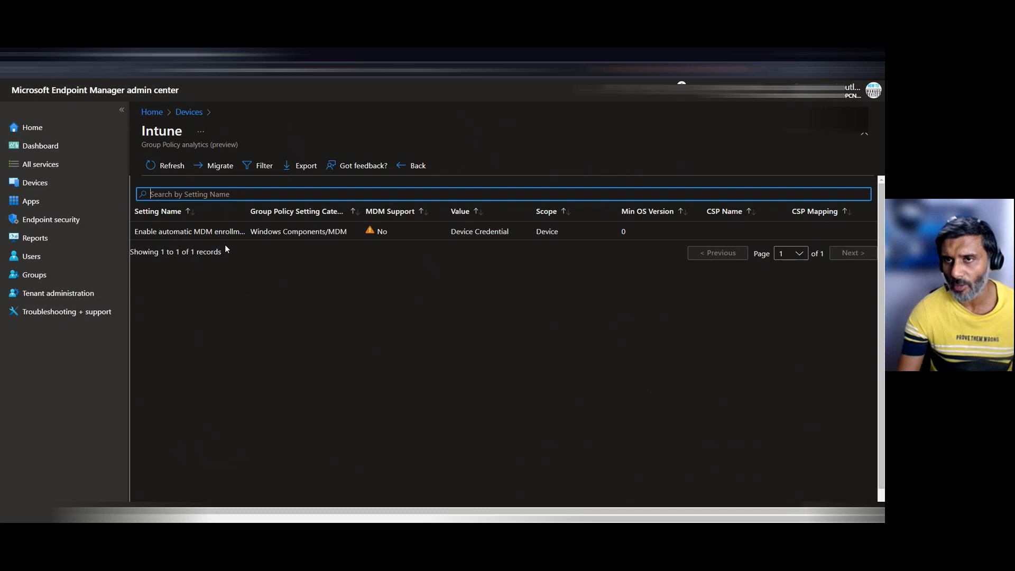
left_click(248, 211)
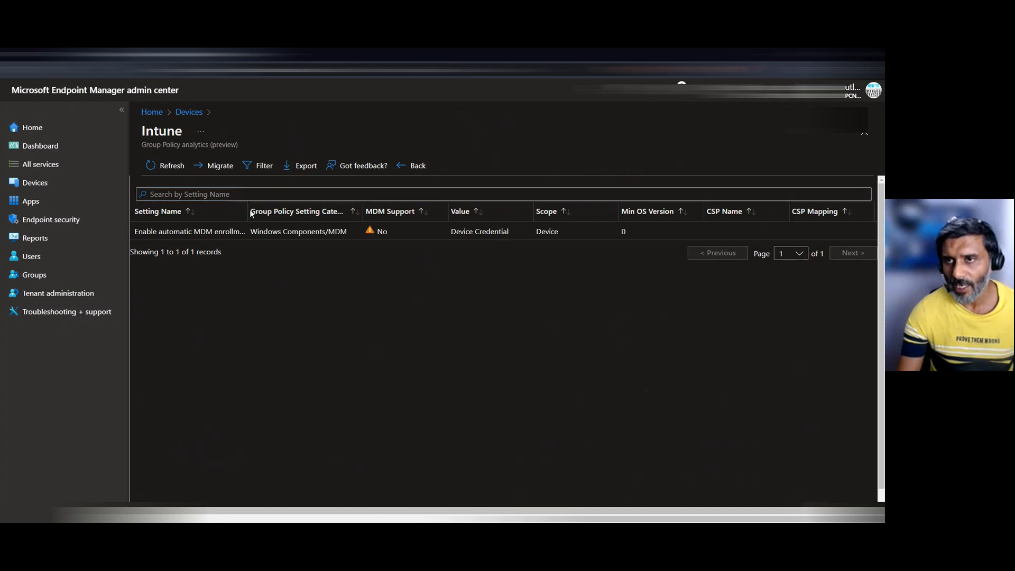
left_click_drag(248, 211, 380, 211)
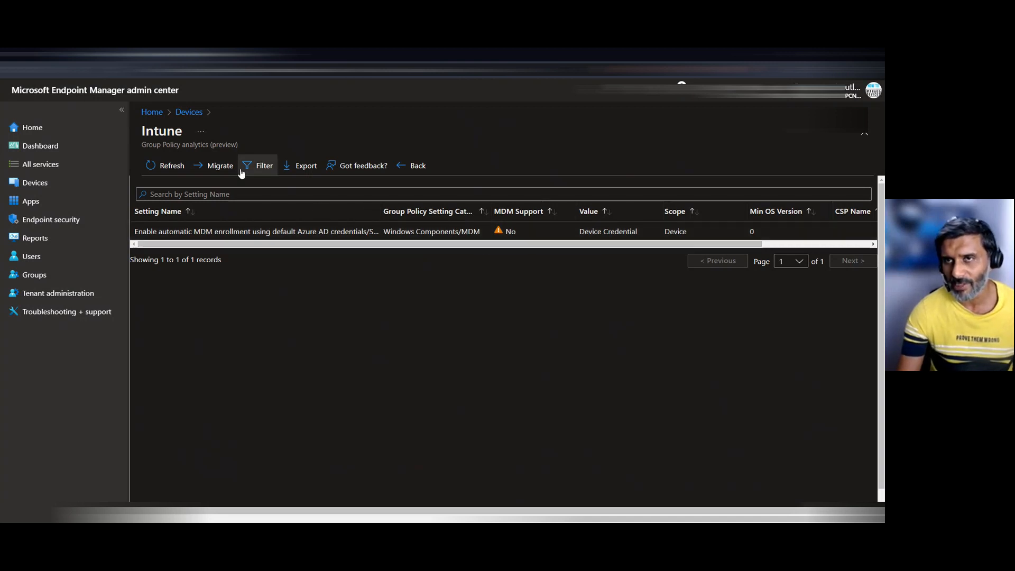
left_click(191, 114)
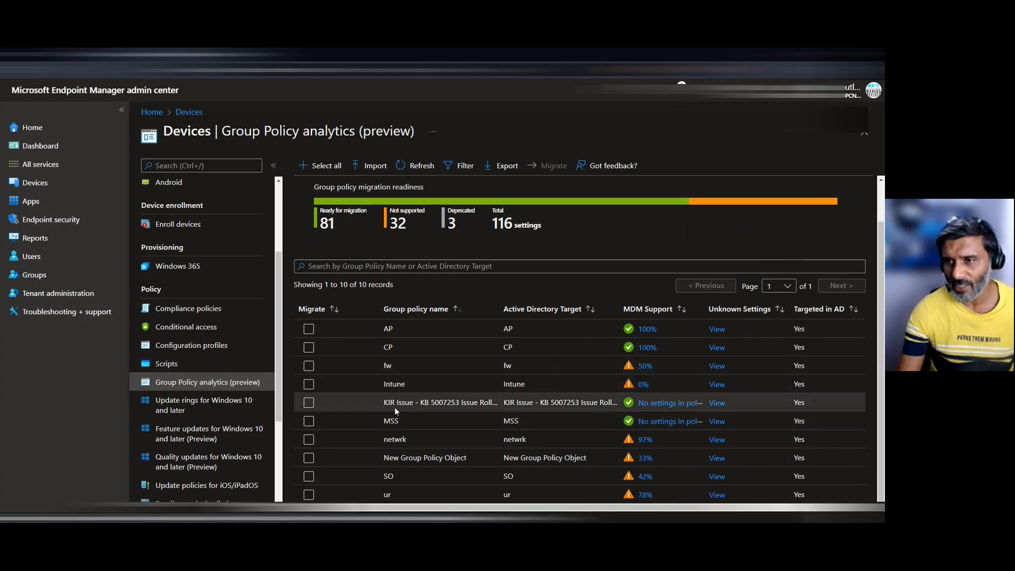
Examine the MDM support details of the KIR Issue - KB 5007253 Issue Rollback policy and return to the policy list
left_click_drag(382, 403, 417, 402)
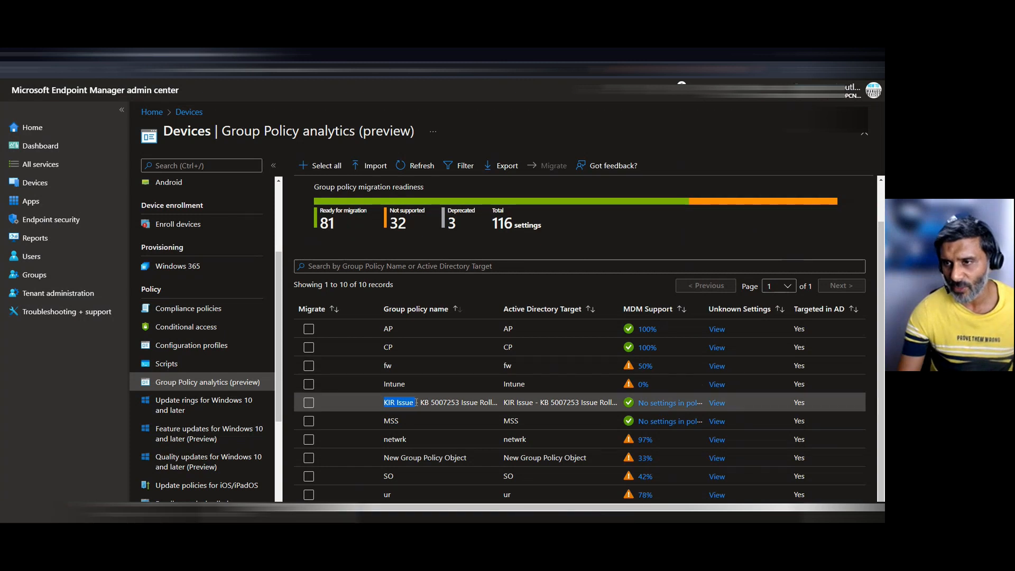
left_click(667, 404)
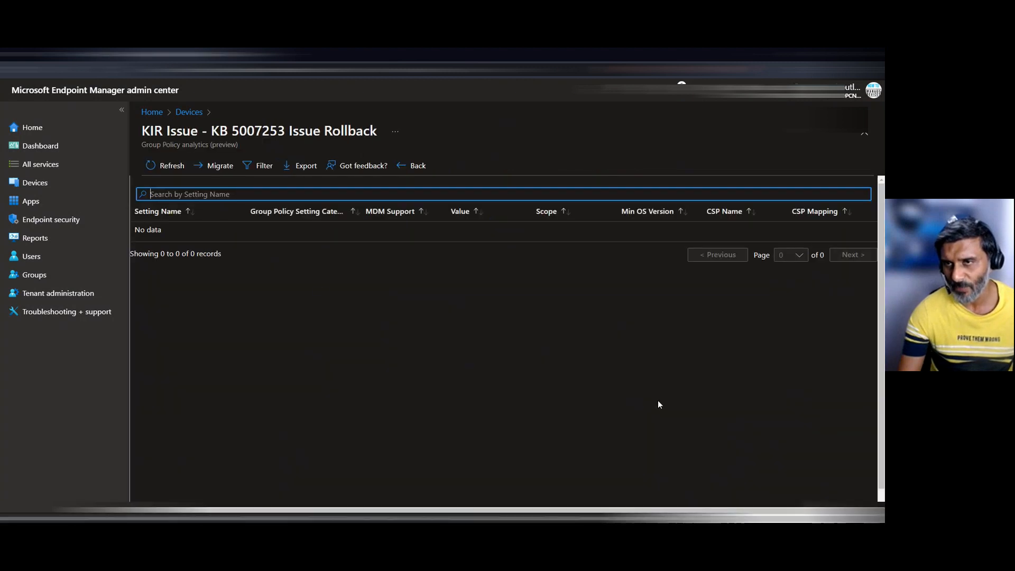
left_click(191, 112)
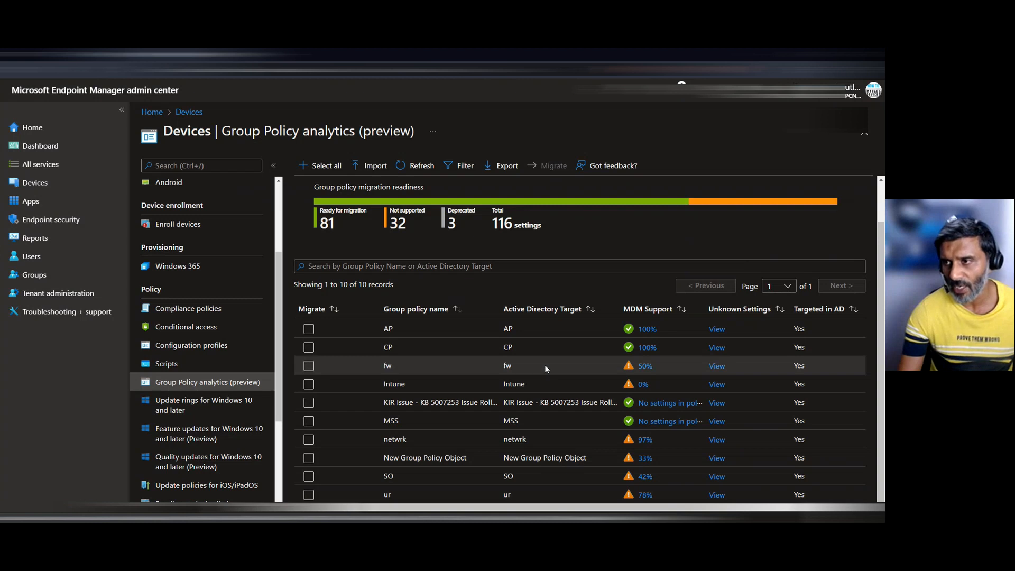
Examine the MDM support of each setting in the fw policy, widening the setting name column, and return to the policy list
left_click(645, 366)
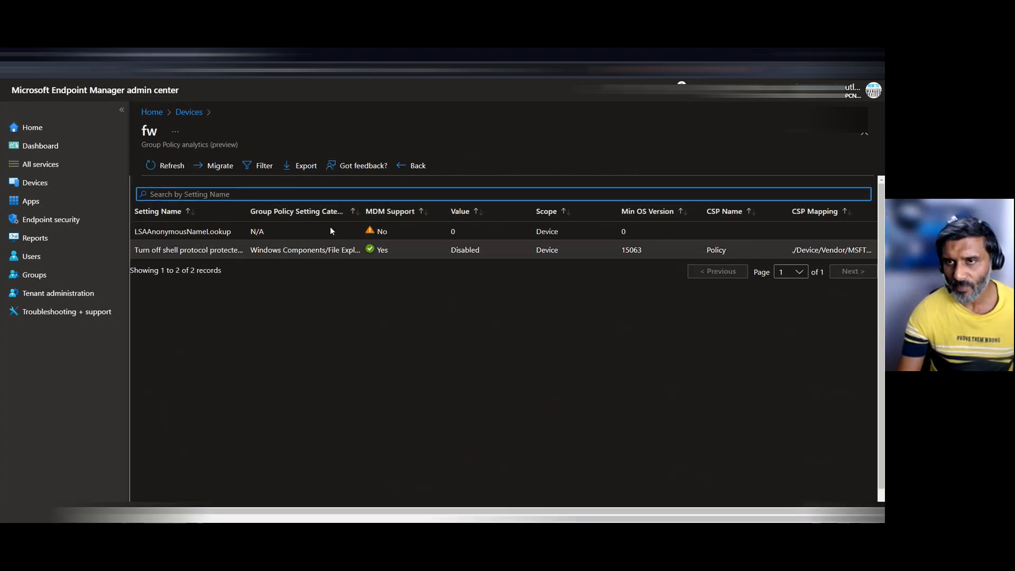
double_click(231, 231)
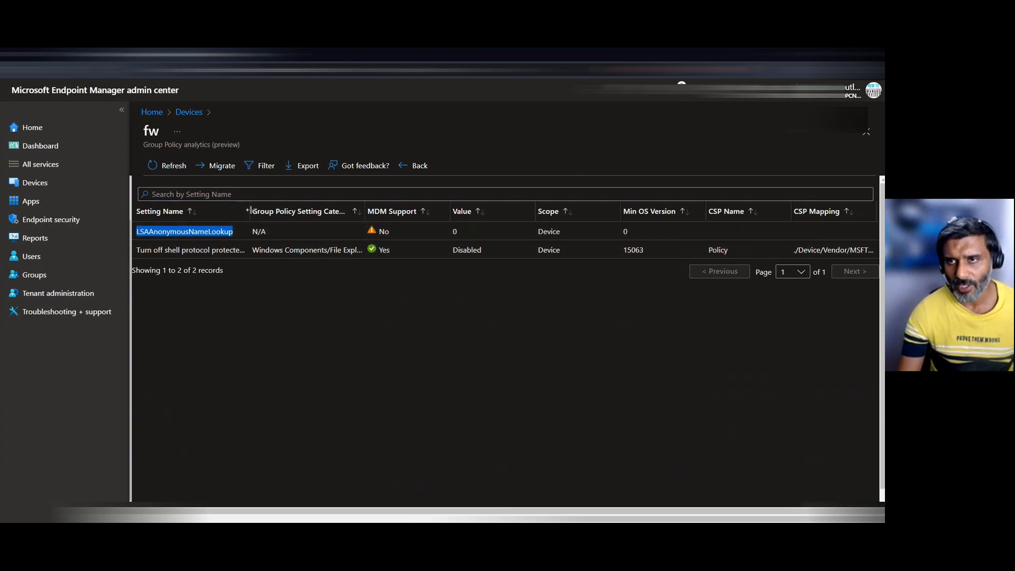
double_click(337, 217)
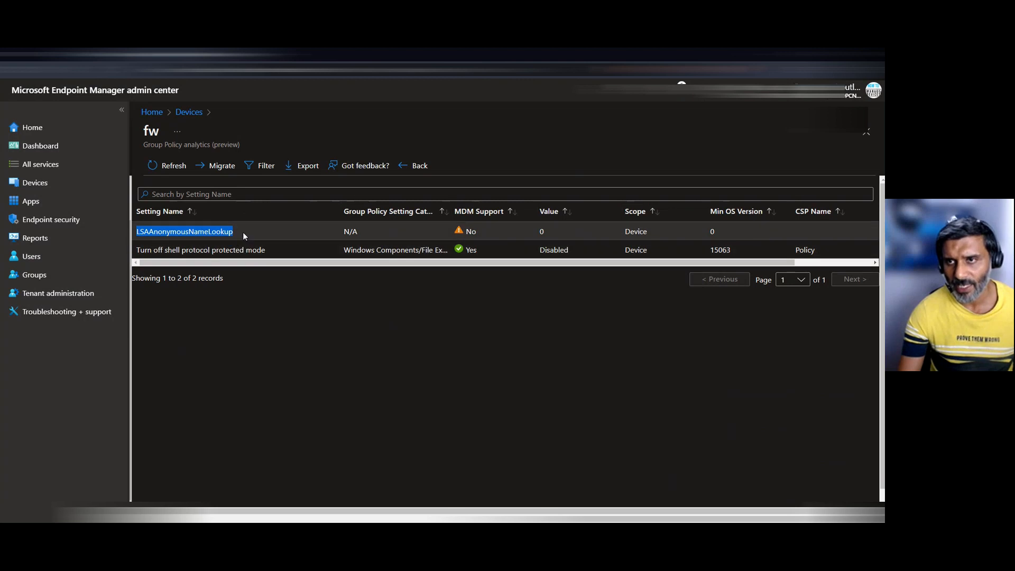
left_click_drag(242, 232, 173, 234)
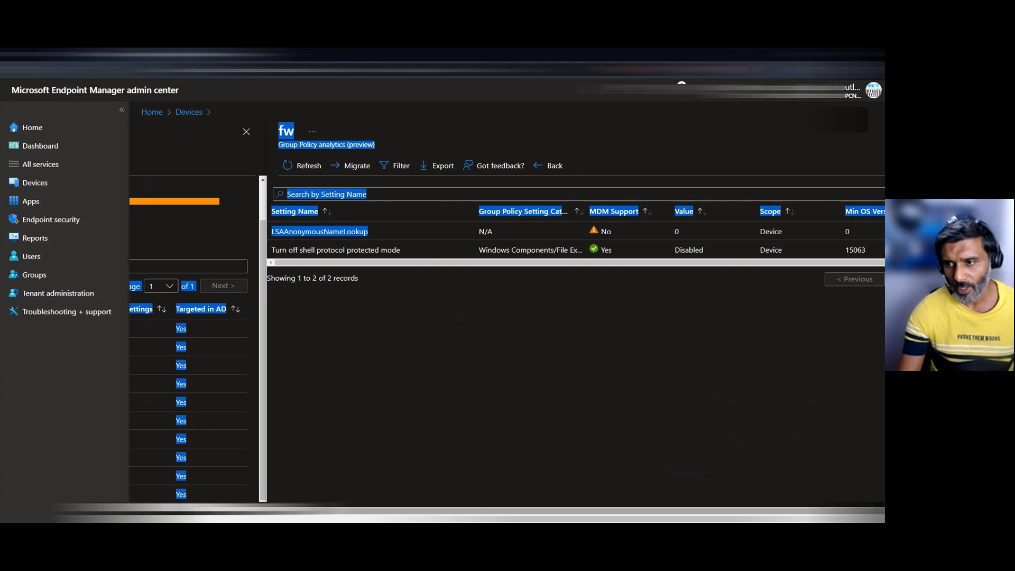
left_click(313, 344)
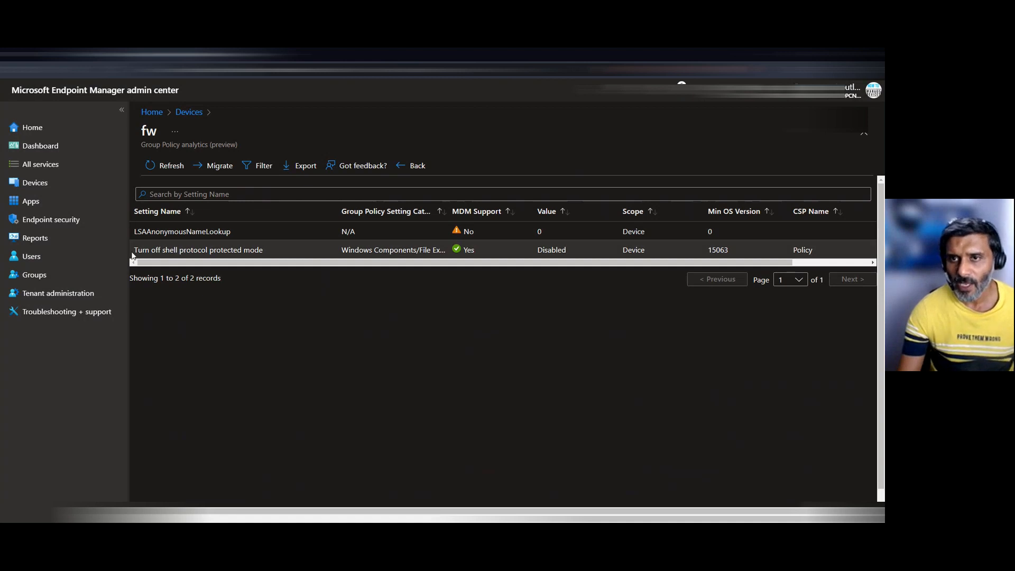
left_click_drag(135, 251, 265, 250)
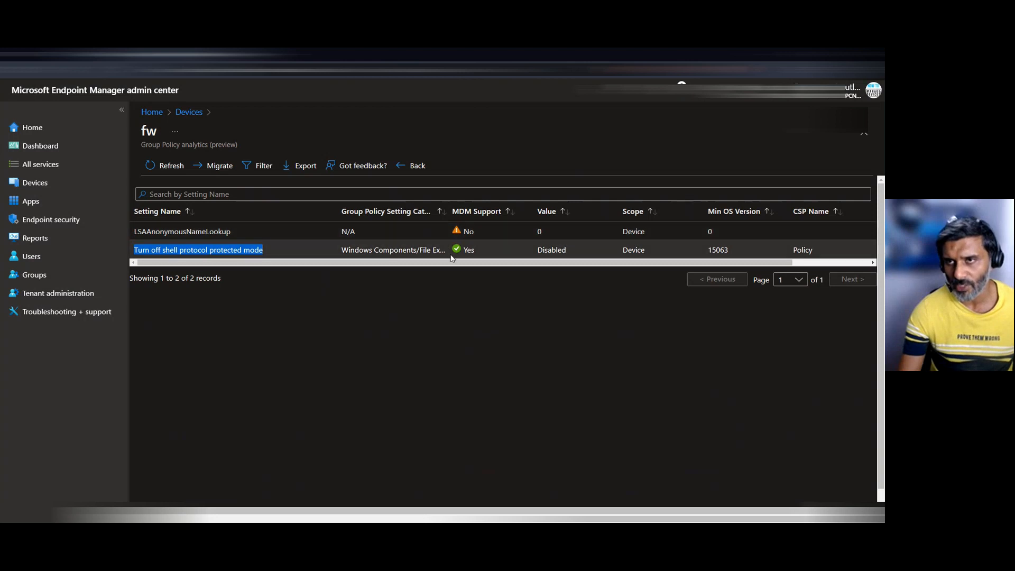
left_click(189, 112)
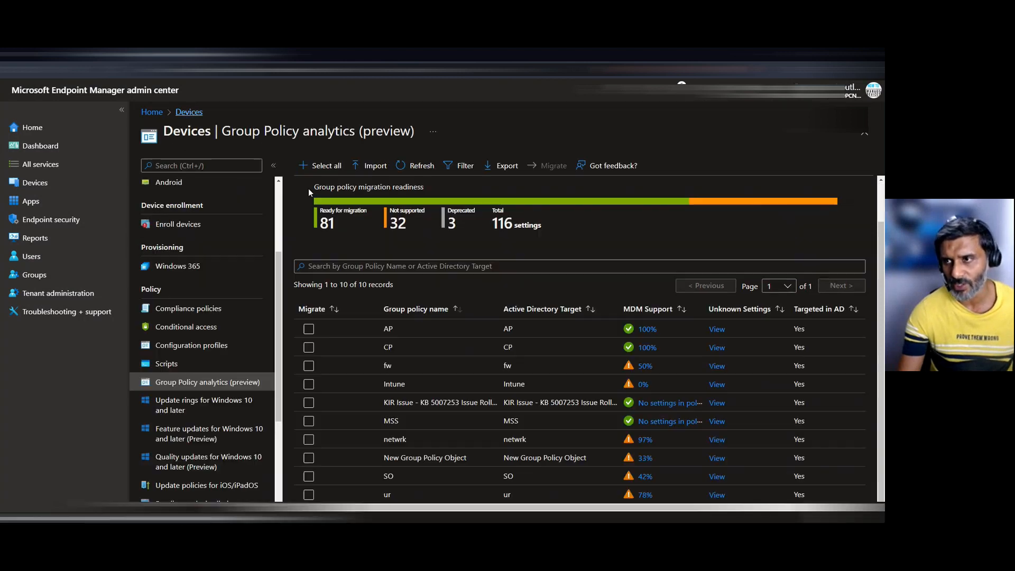
Open the MDM support details of the CP policy, widen the setting name column, and return to the policy list
left_click(647, 348)
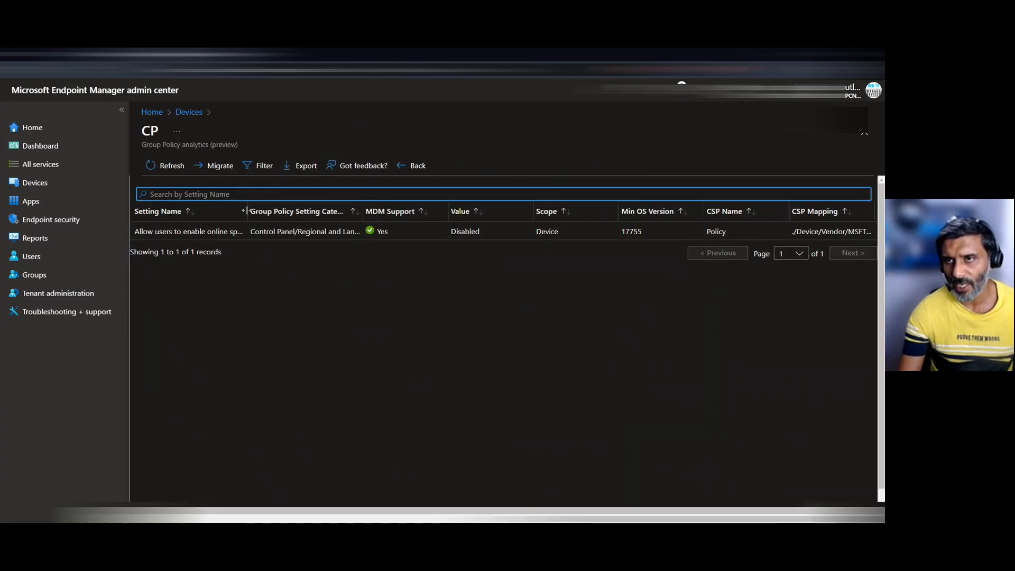
left_click_drag(245, 211, 287, 211)
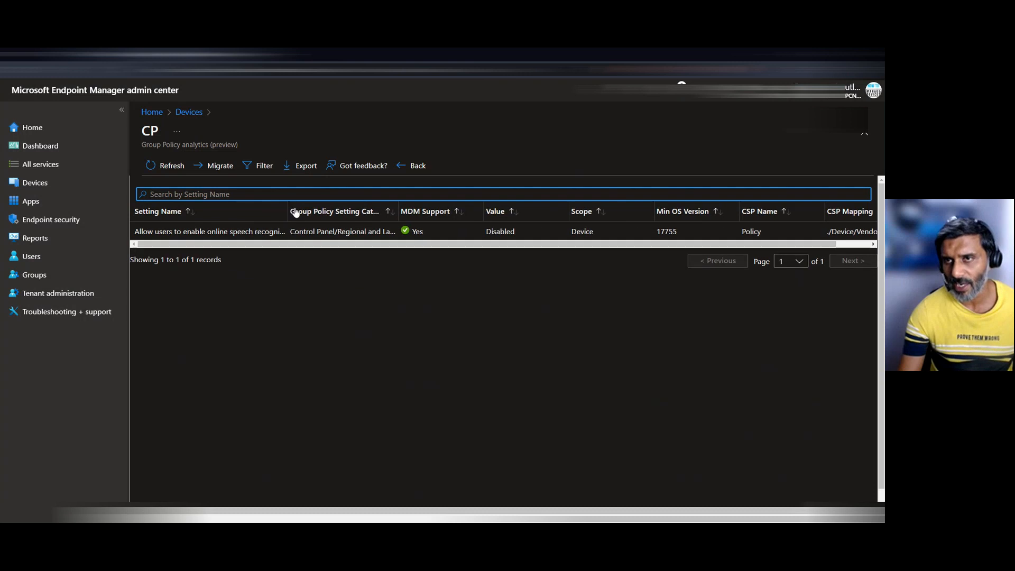
left_click(188, 113)
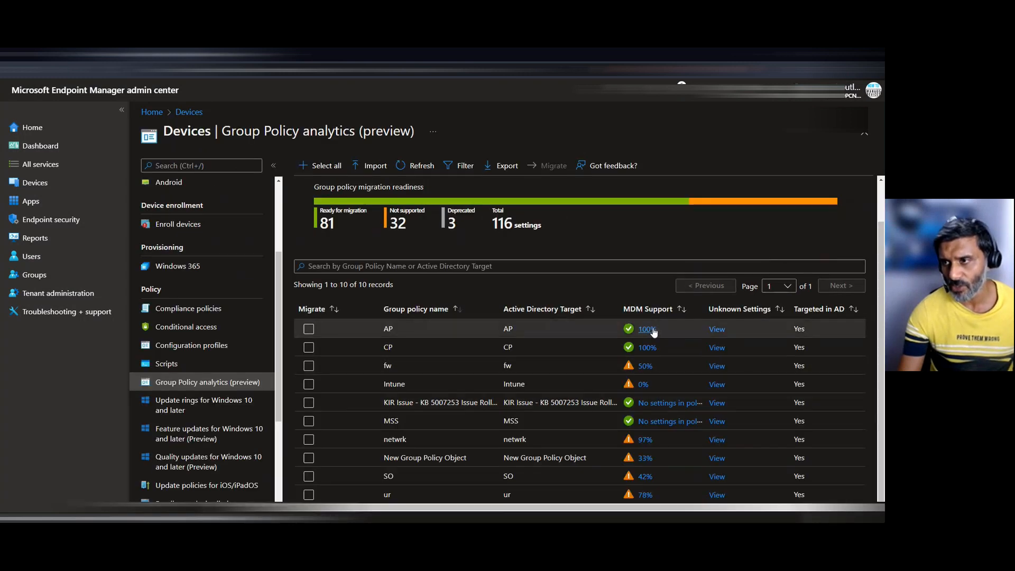
Examine the AP policy's audit settings and their CSP mapping in the MDM support details, and return to the policy list
left_click(648, 329)
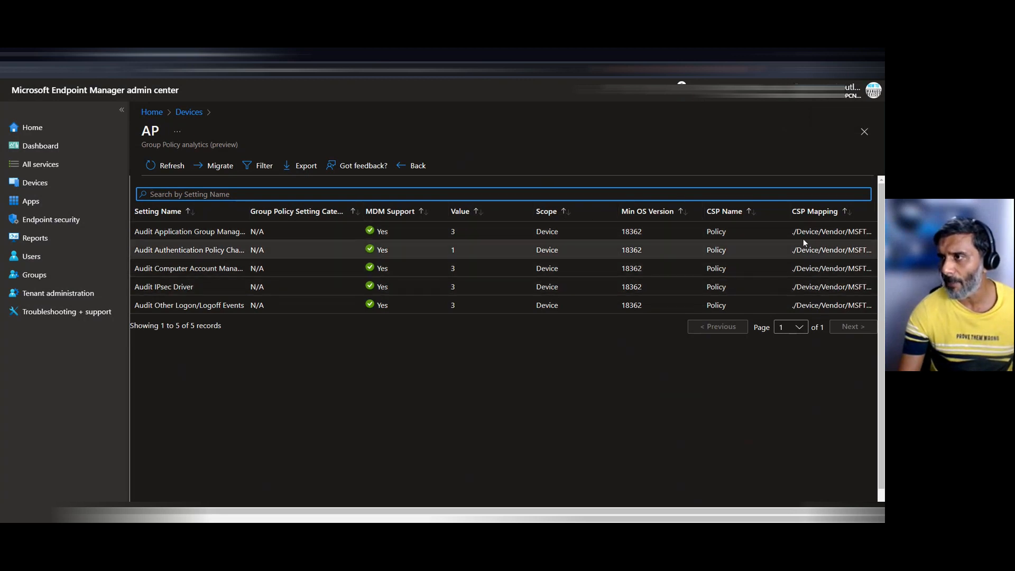
left_click_drag(793, 231, 866, 237)
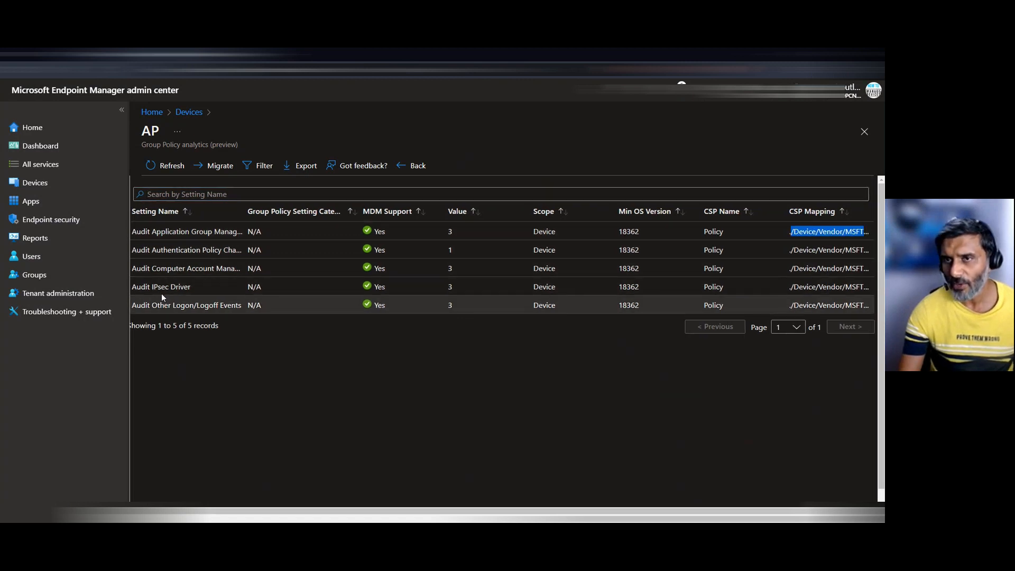
left_click_drag(214, 231, 132, 230)
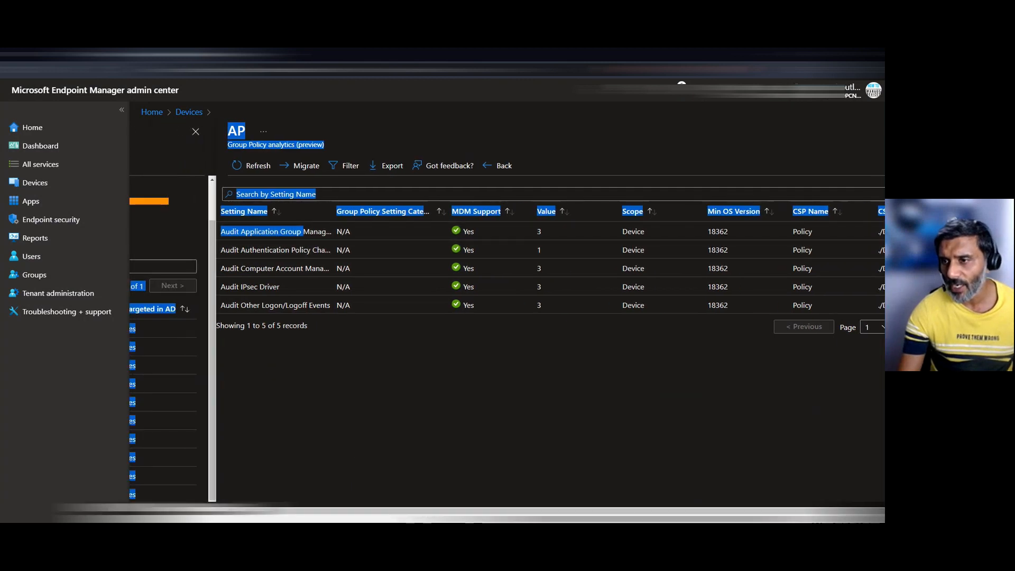
scroll(507, 339, "right", 2)
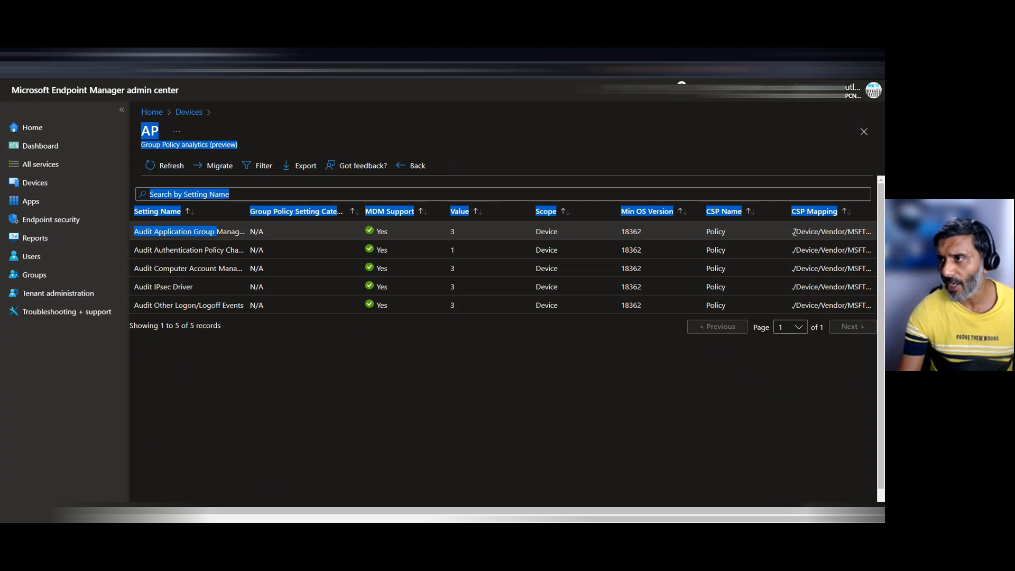
left_click_drag(792, 231, 794, 236)
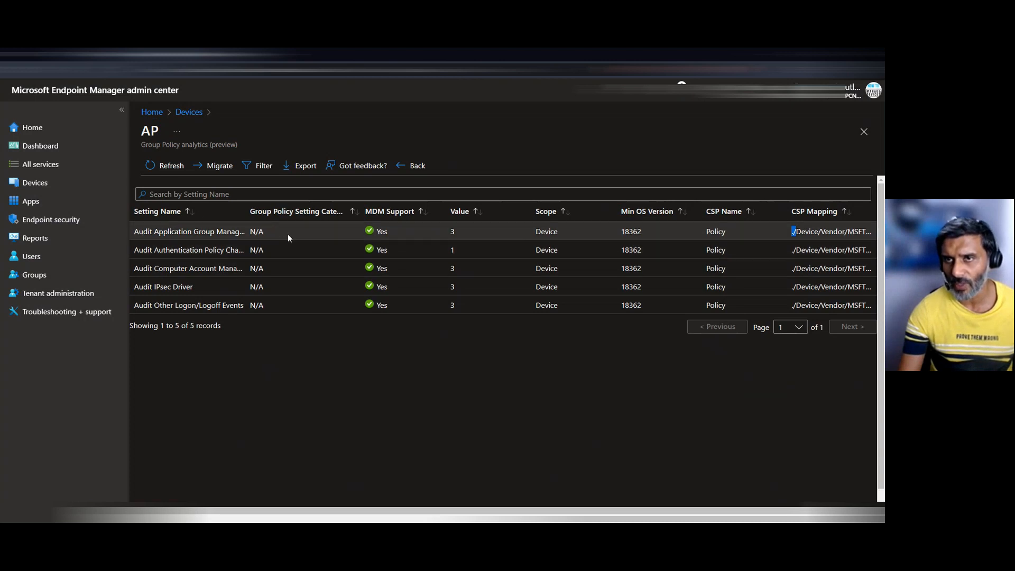
left_click(189, 111)
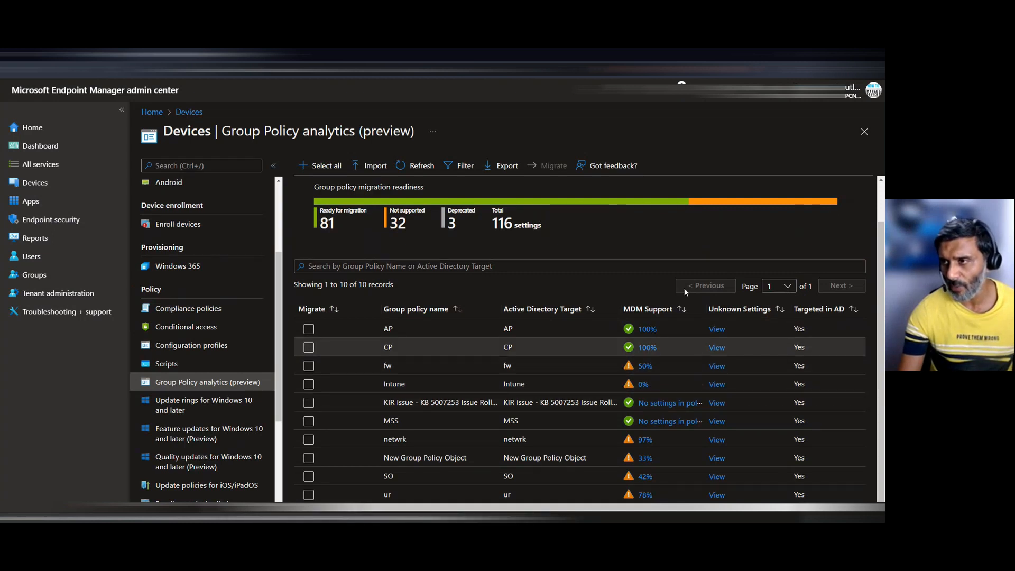
Check the unknown settings of the AP policy, then look over the last imported times in the policy list
left_click(716, 329)
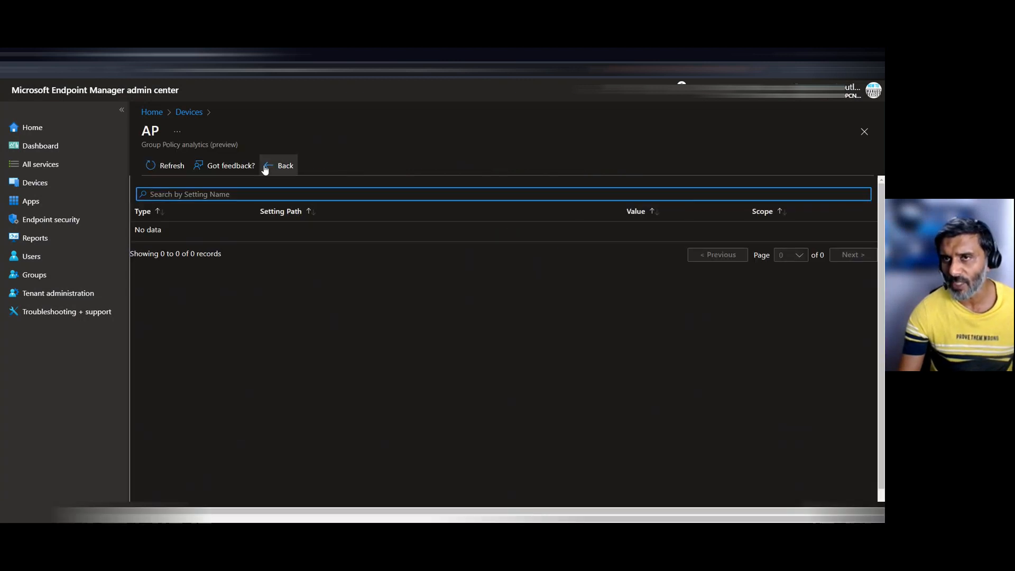
left_click(190, 113)
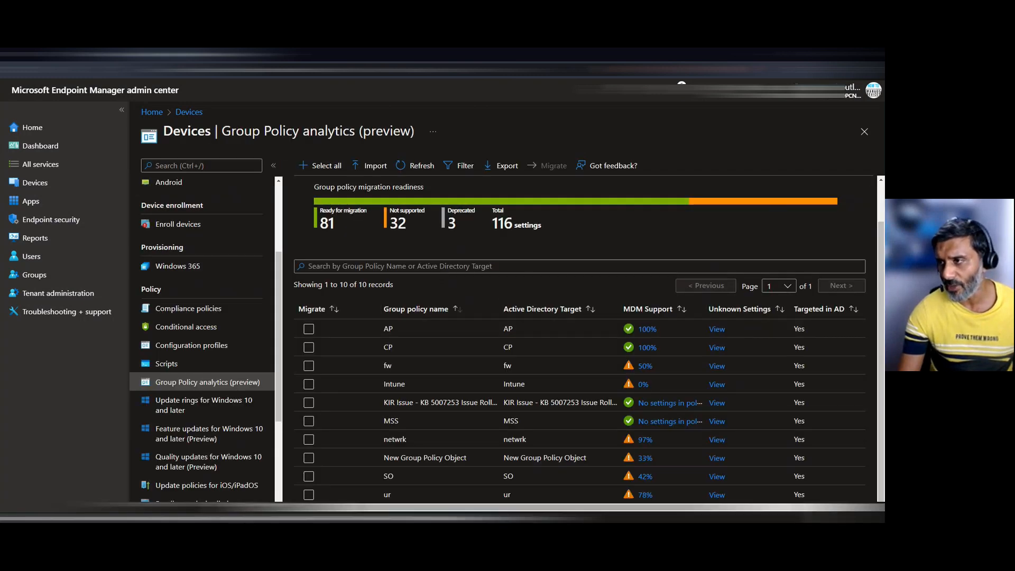
scroll(749, 378, "right", 3)
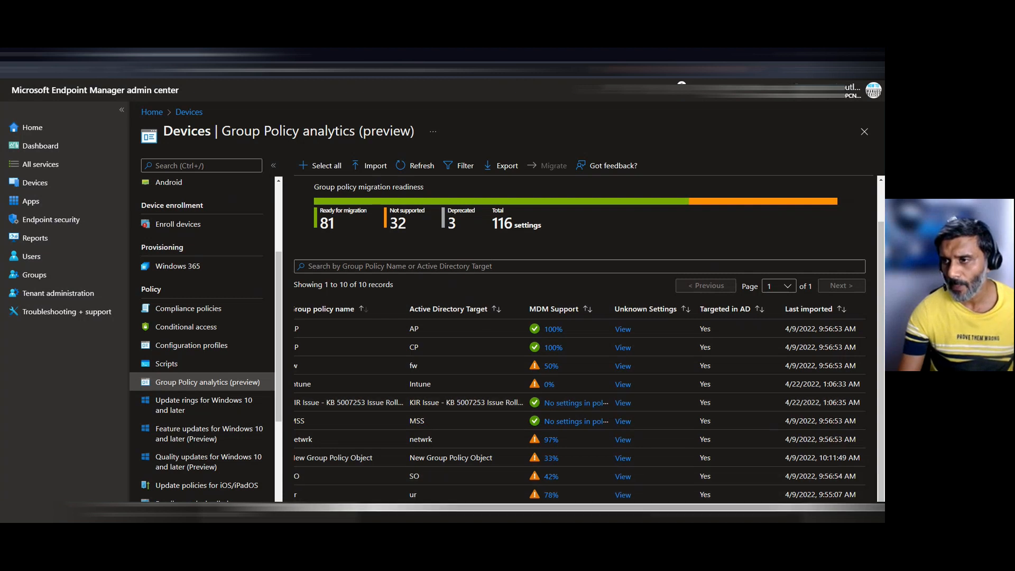
scroll(496, 287, "left", 3)
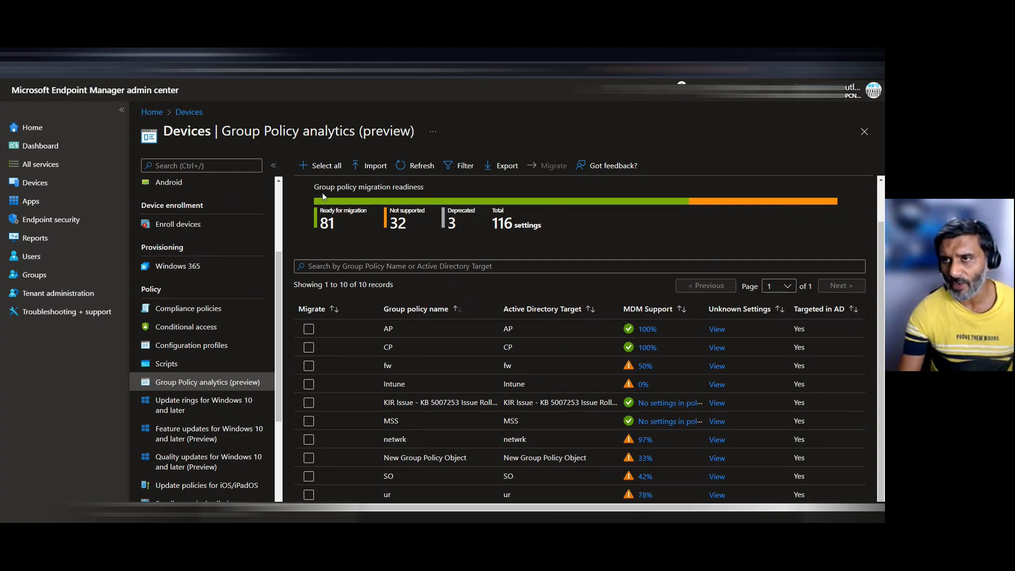
Examine the ready for migration, not supported, deprecated and total figures in the Group policy migration readiness summary
left_click_drag(315, 188, 424, 189)
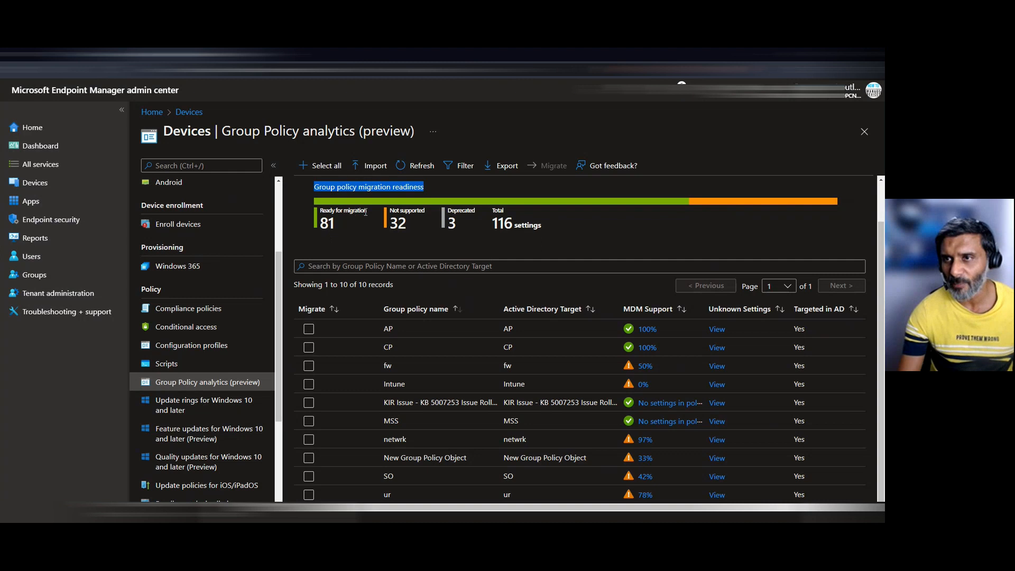
left_click_drag(341, 227, 322, 226)
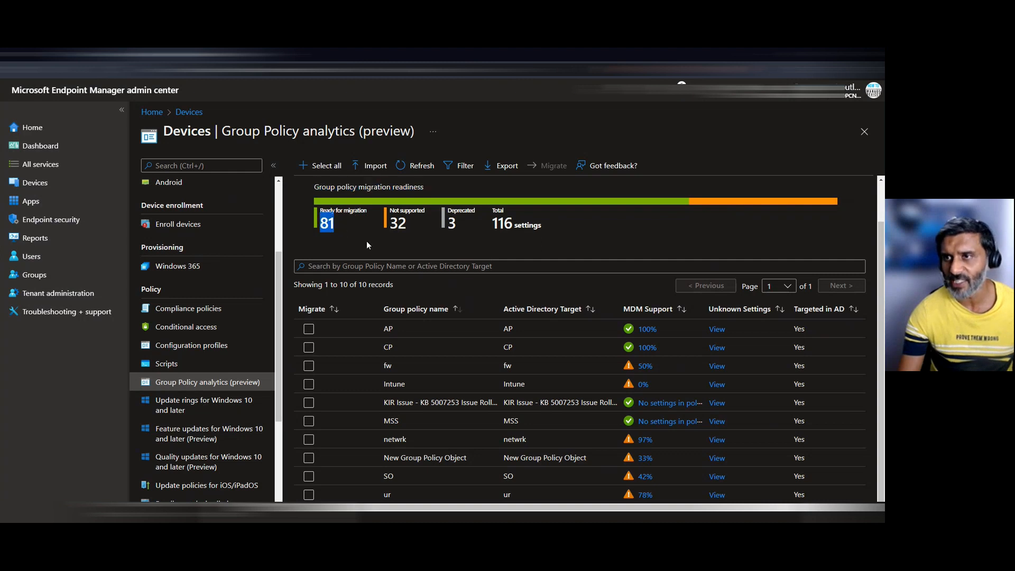
left_click_drag(415, 223, 390, 226)
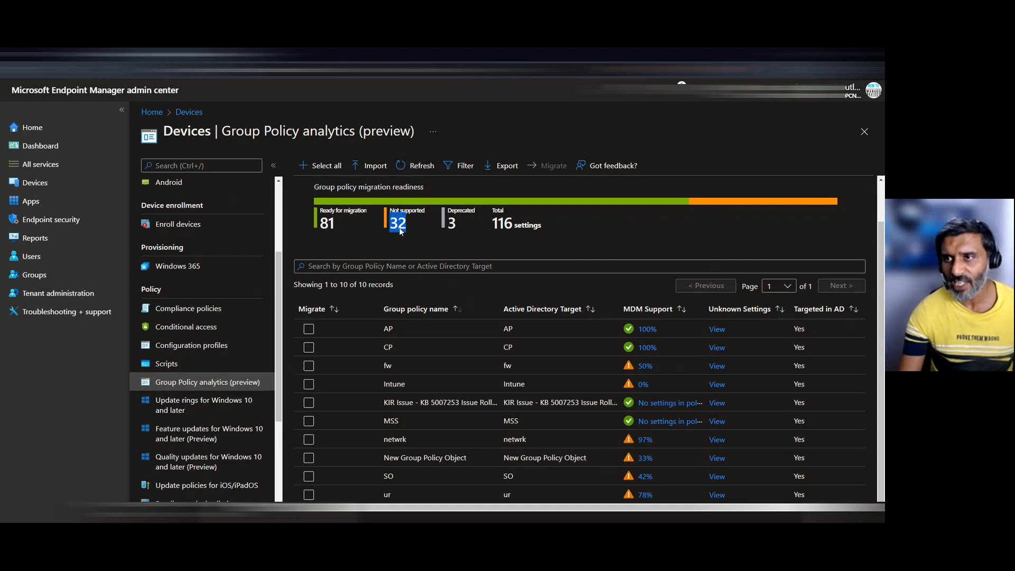
left_click(455, 224)
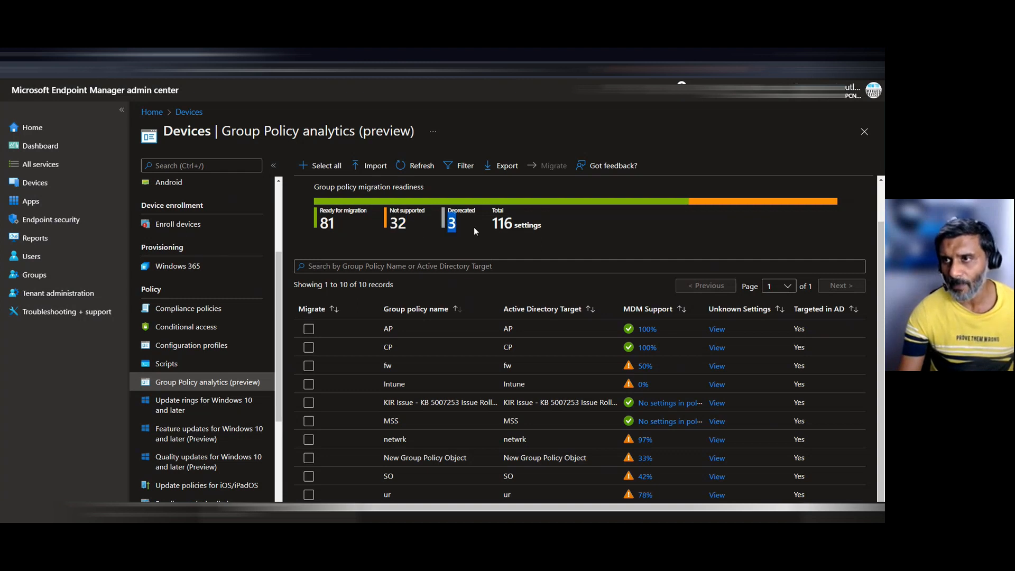
left_click_drag(542, 228, 495, 226)
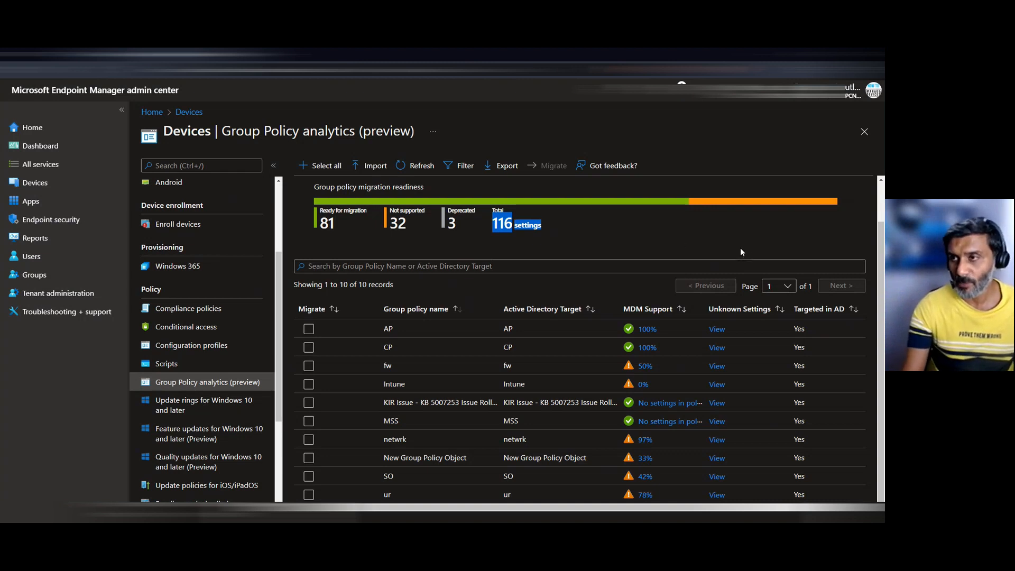
left_click(586, 231)
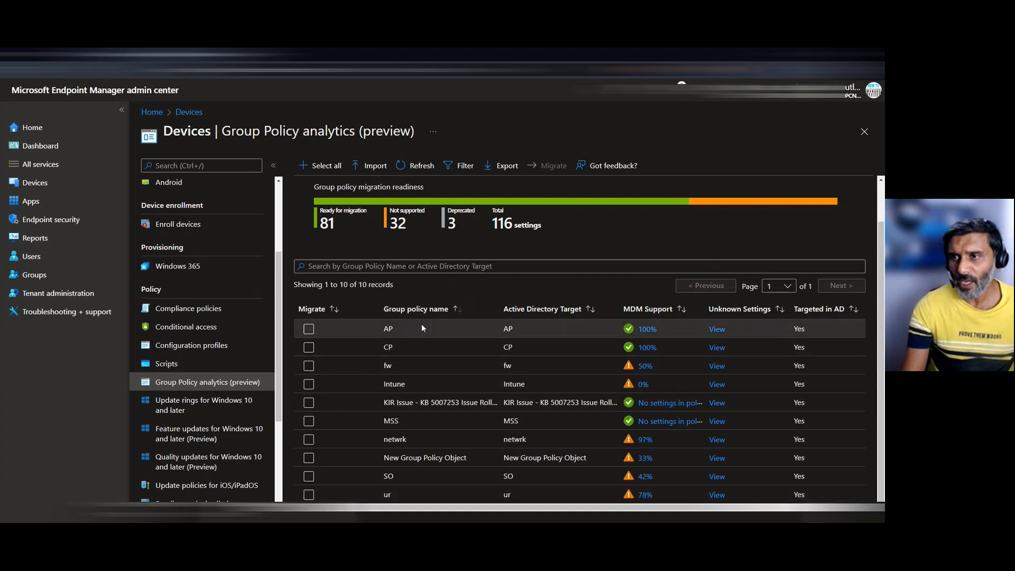
Mark the fw policy for migration, check the MDM support of its settings, and return to the policy list
left_click(344, 367)
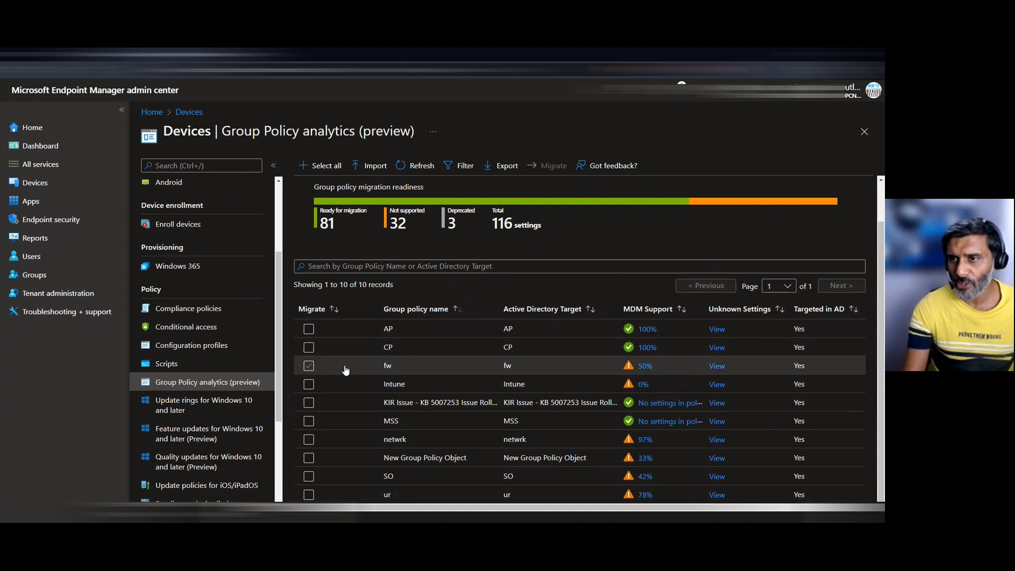
left_click(309, 365)
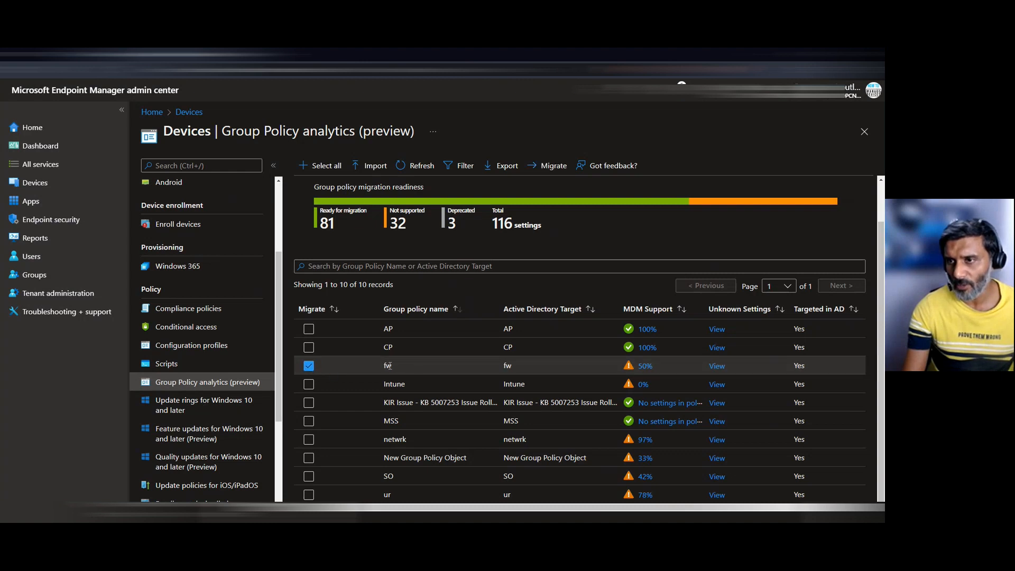
left_click(657, 366)
left_click_drag(250, 250, 360, 250)
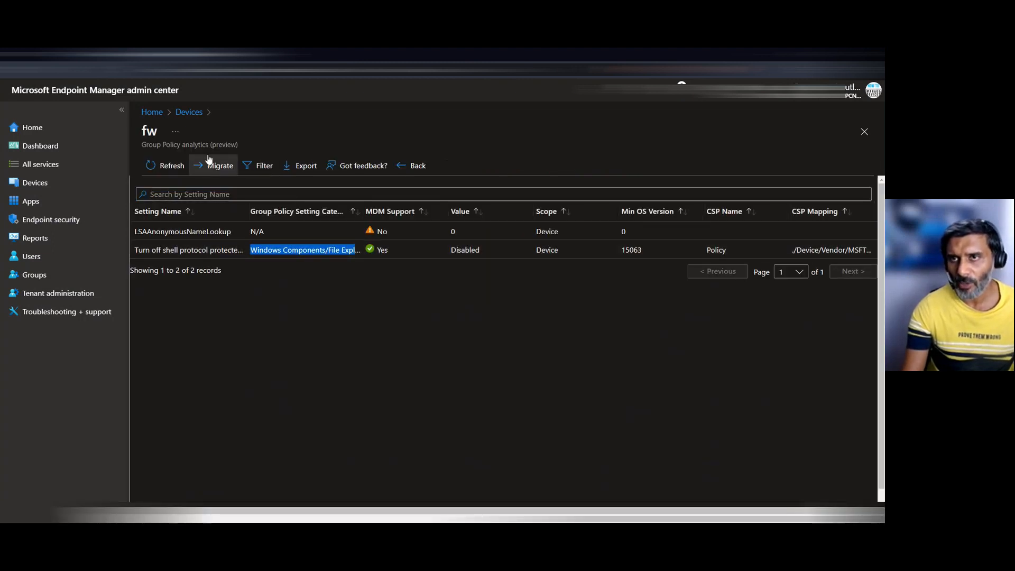
left_click(190, 113)
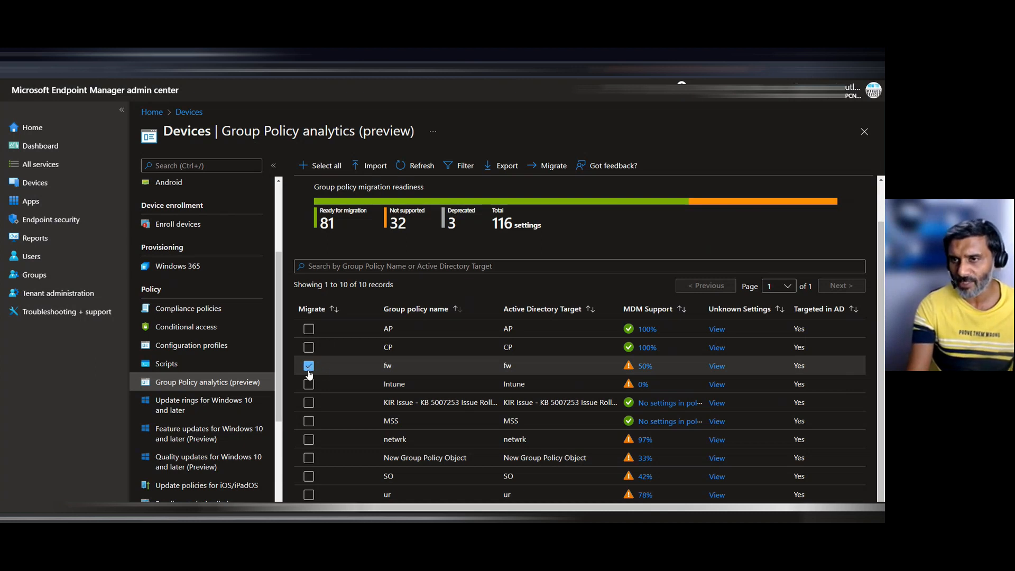
Start migrating the fw policy, read the introduction, select the "Turn off shell protocol protected mode" setting, and continue to Configuration
left_click(561, 167)
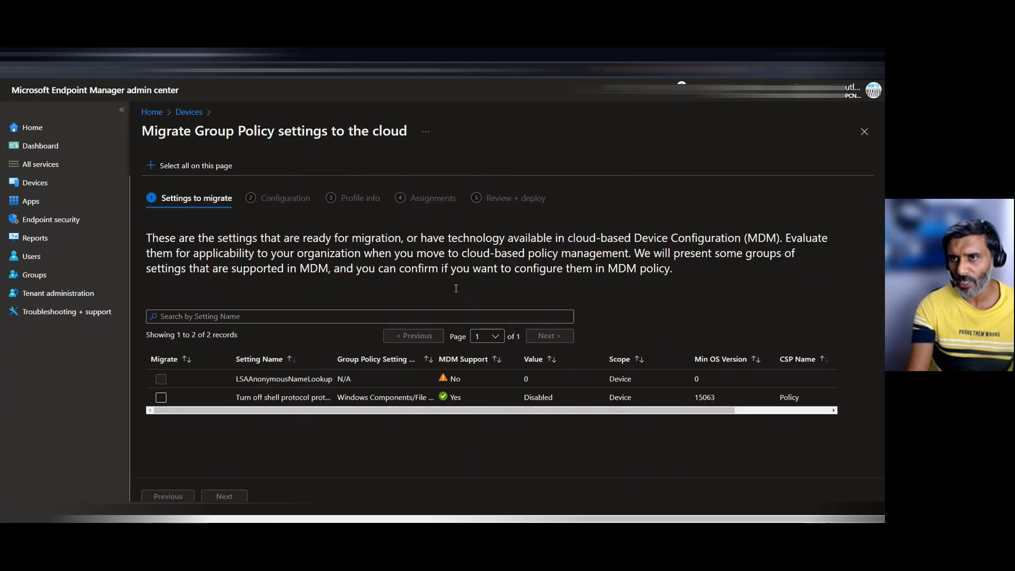
left_click_drag(146, 237, 689, 267)
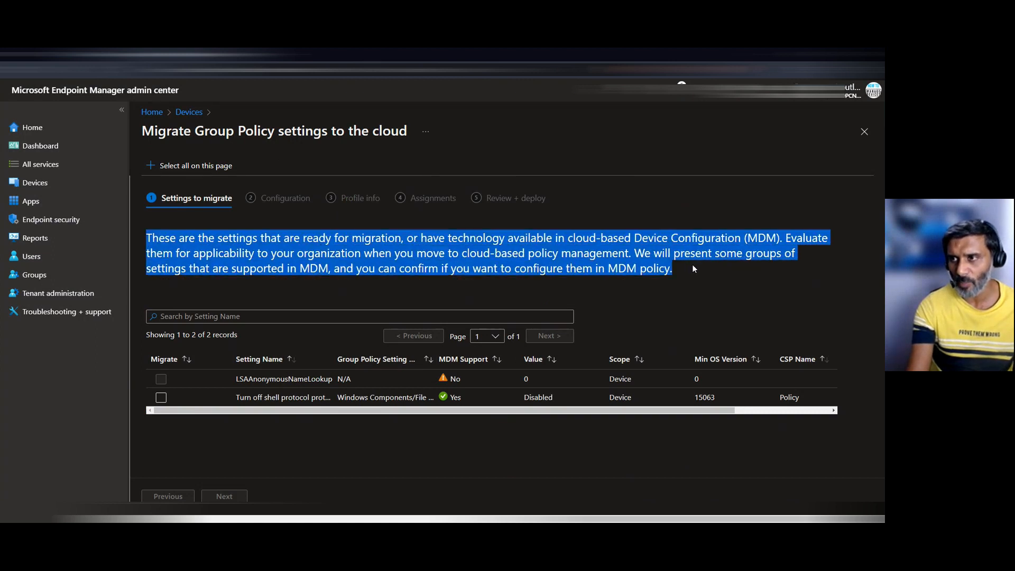
left_click(692, 265)
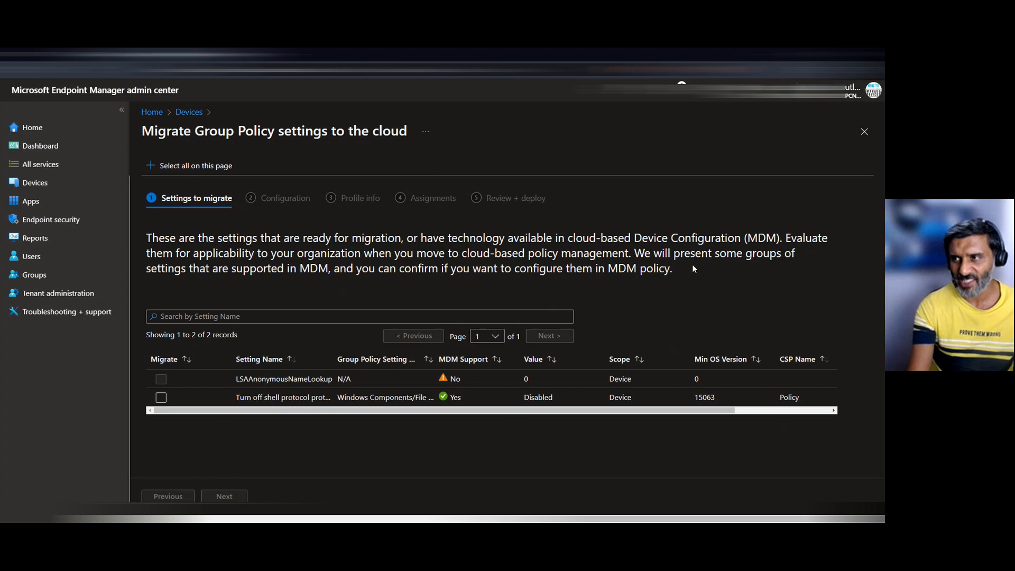
left_click(162, 398)
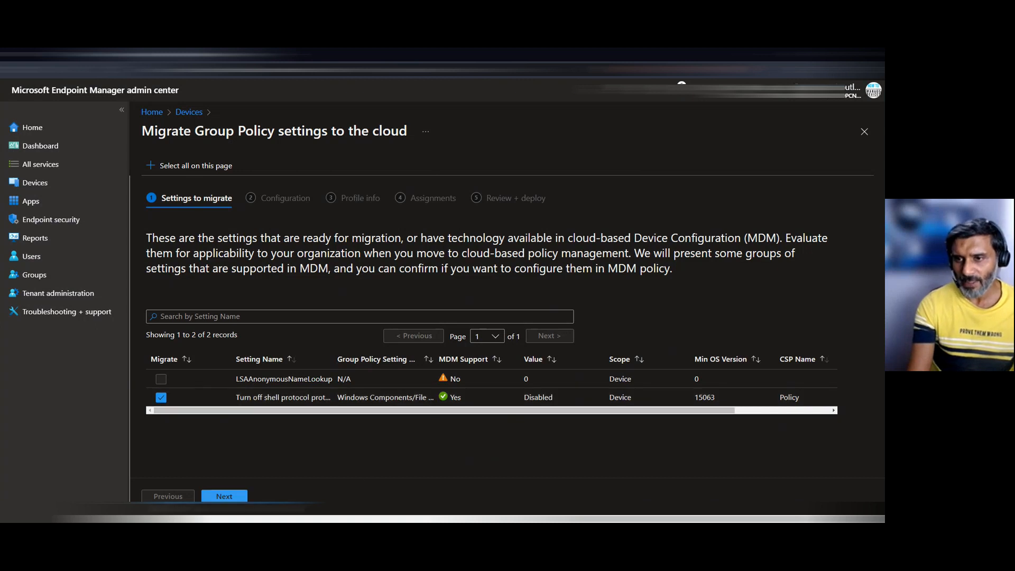
left_click(225, 497)
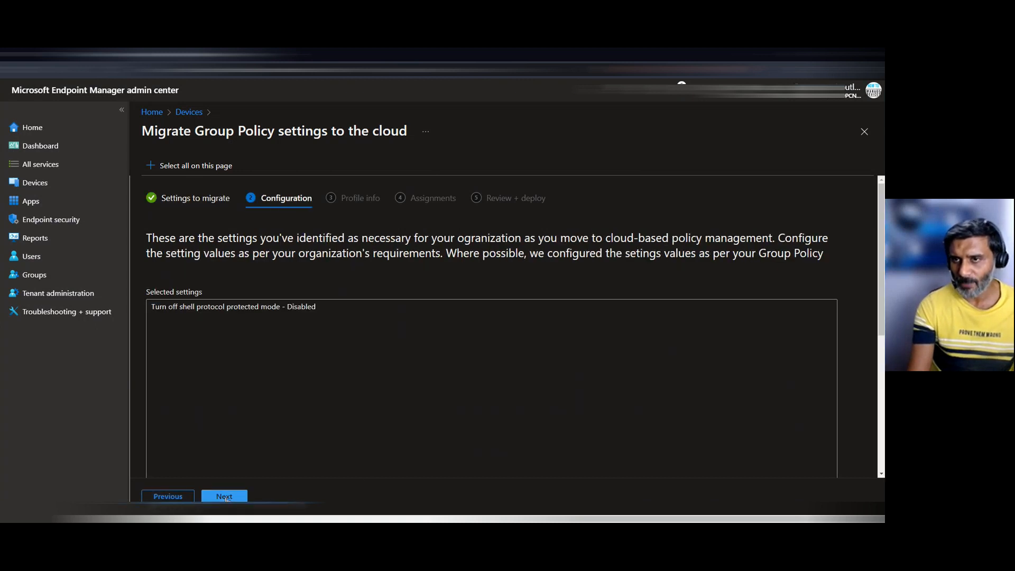
Review the selected setting and its value in the migration configuration, and continue to Profile info
left_click_drag(340, 311, 149, 304)
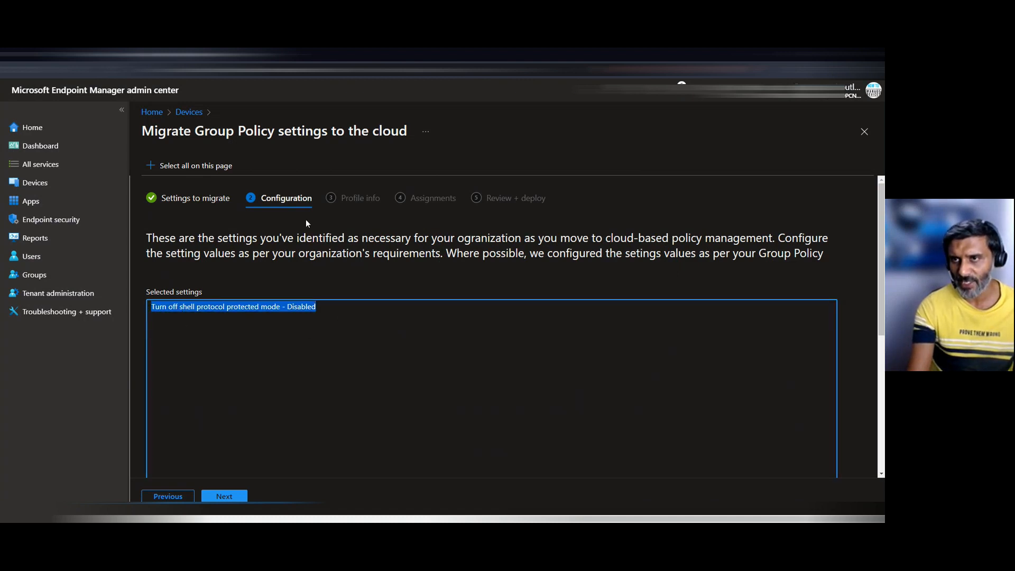
scroll(349, 349, "down", 2)
scroll(348, 349, "down", 1)
scroll(345, 365, "up", 2)
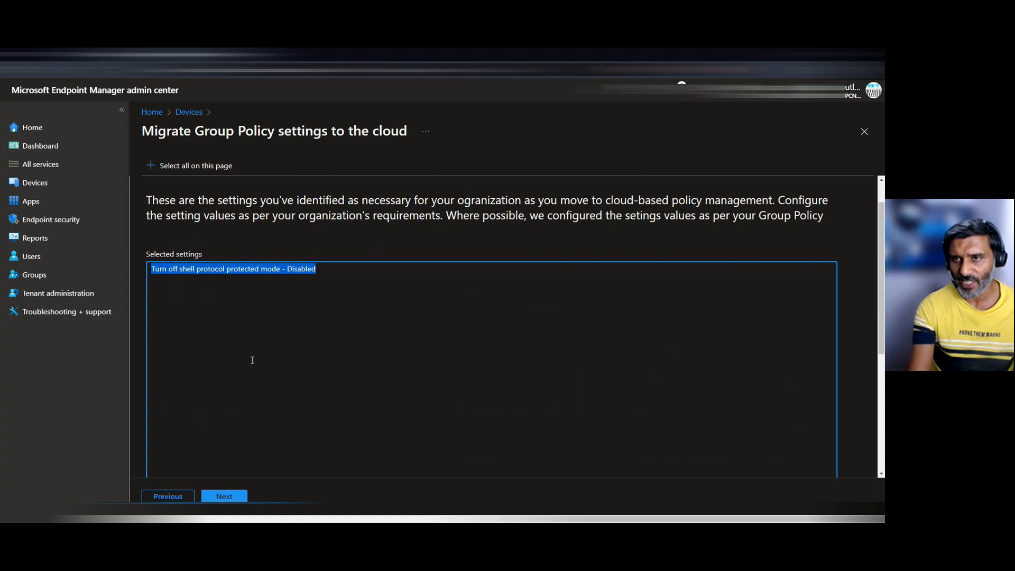
left_click_drag(286, 270, 319, 269)
left_click(334, 290)
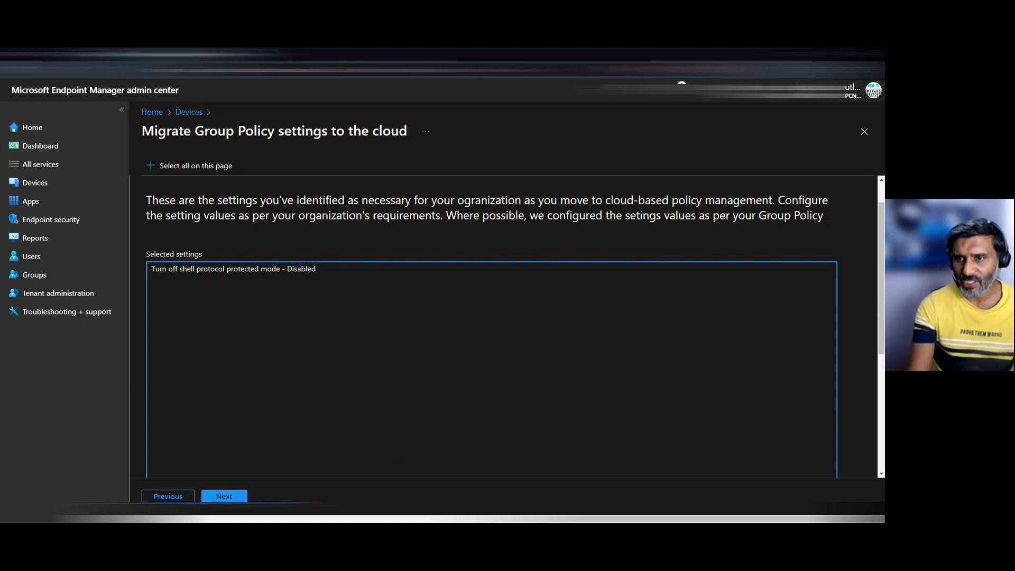
left_click(224, 496)
Name the new profile "HTMD GPO Migr1", reuse the same text as its description, and continue to Assignments
left_click(184, 290)
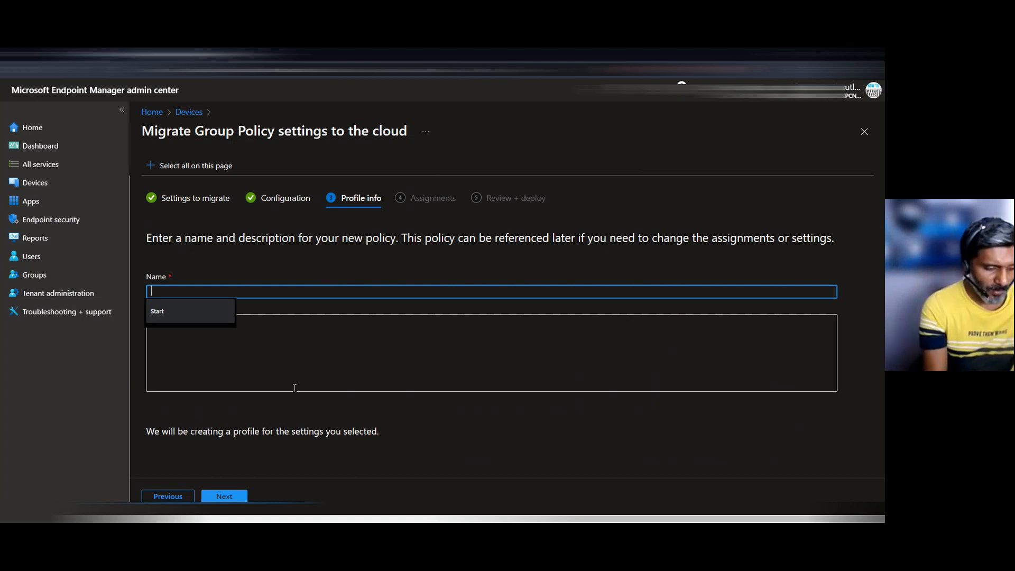
type("HTMD")
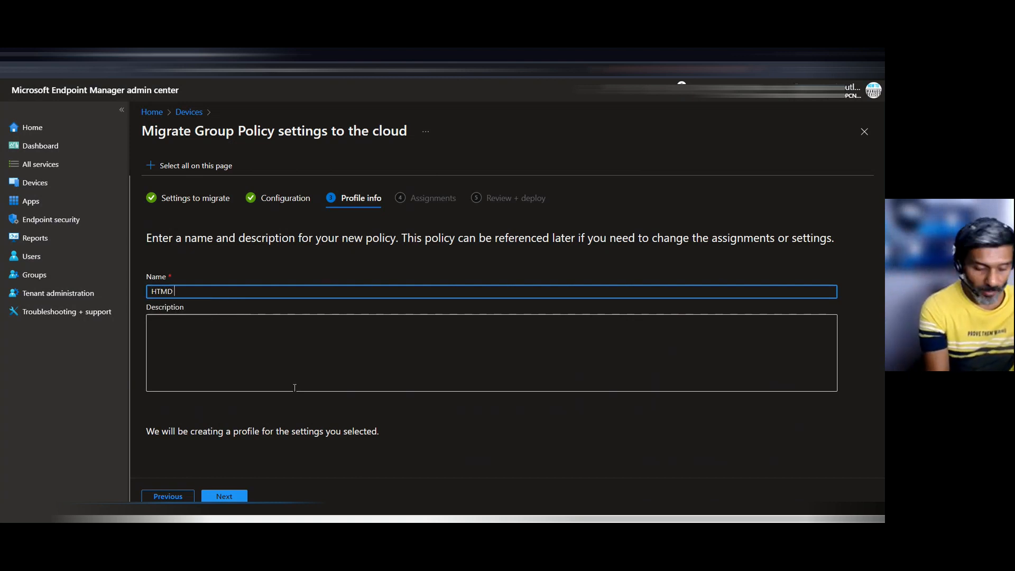
type(" G")
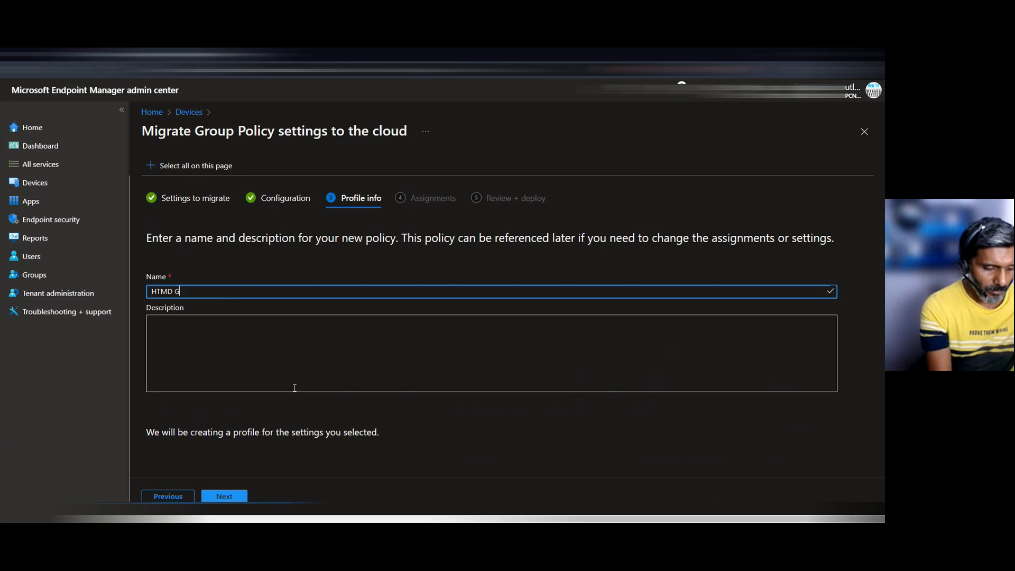
type("PO")
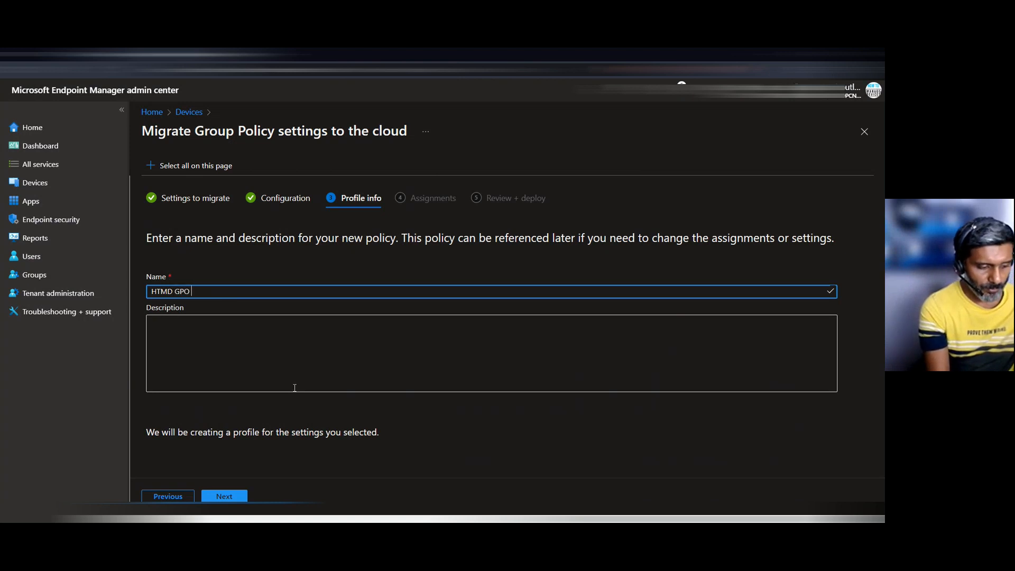
type(" Migr1")
key("ctrl+a")
key("ctrl+c")
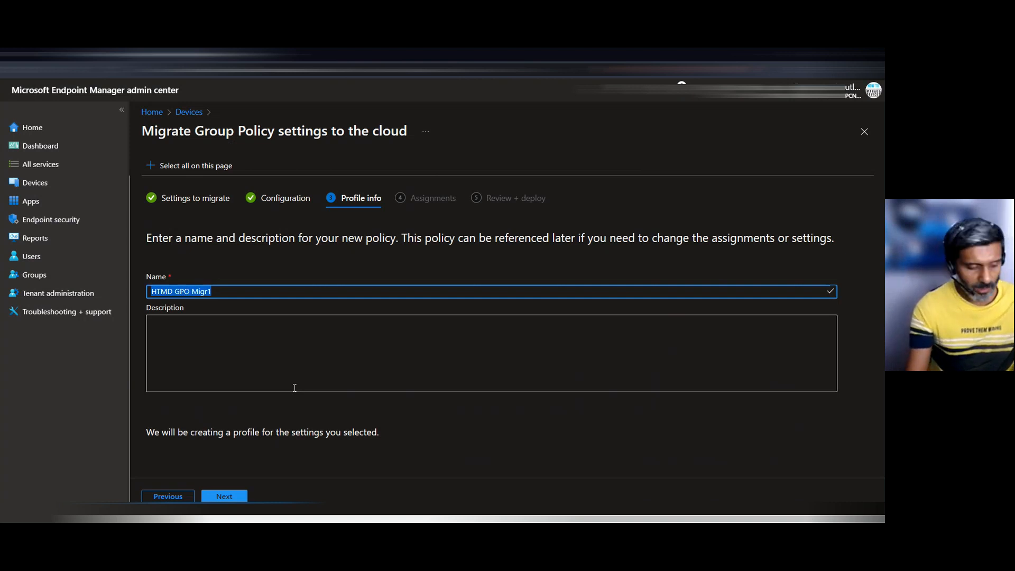
left_click(290, 389)
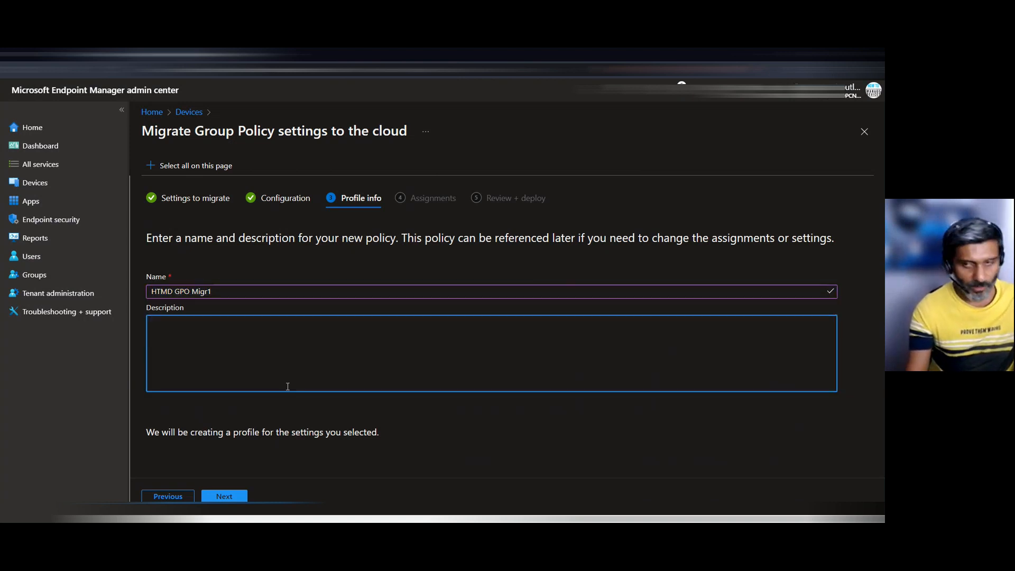
key("ctrl+v")
left_click(227, 497)
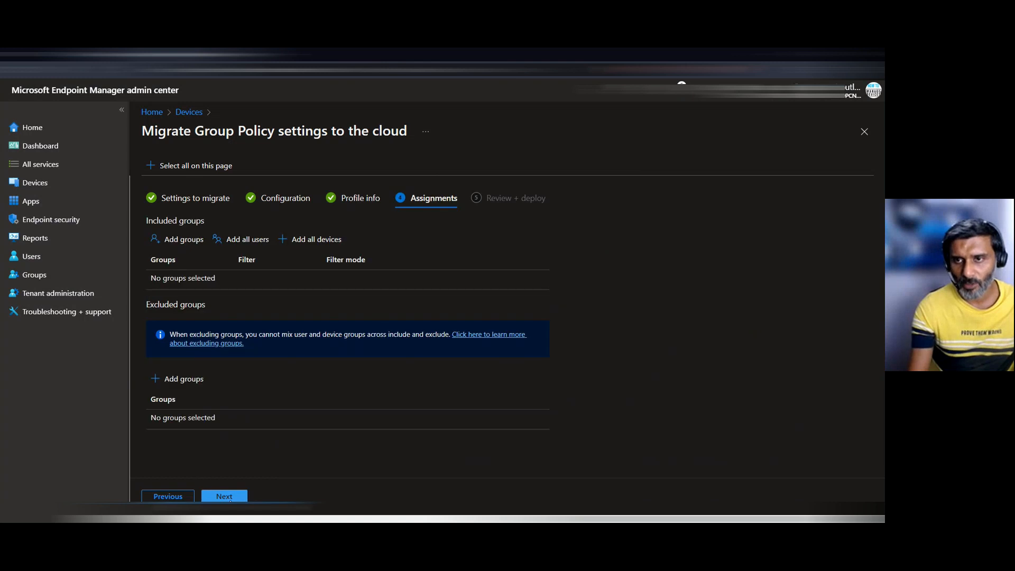
left_click(178, 495)
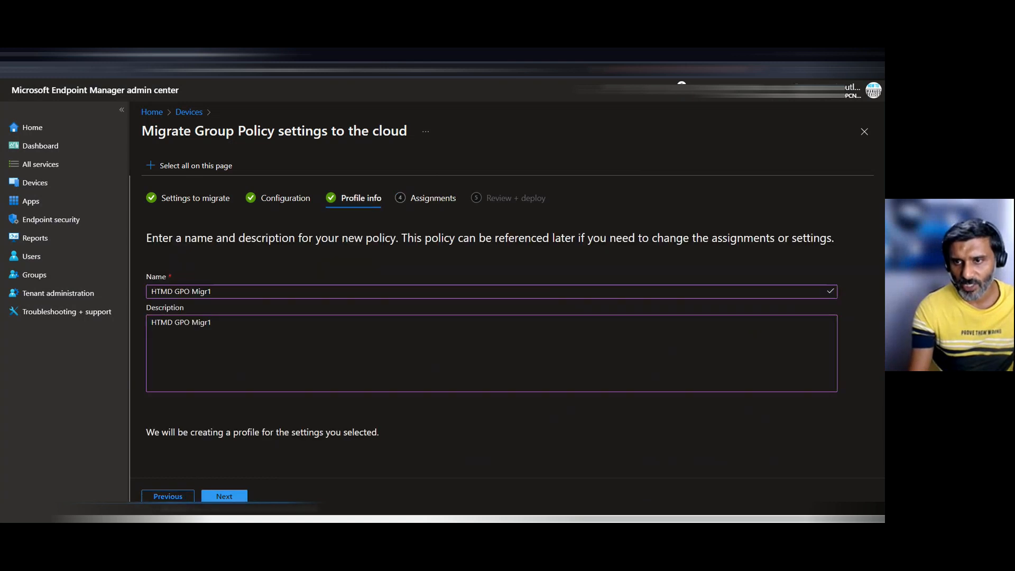
left_click(225, 497)
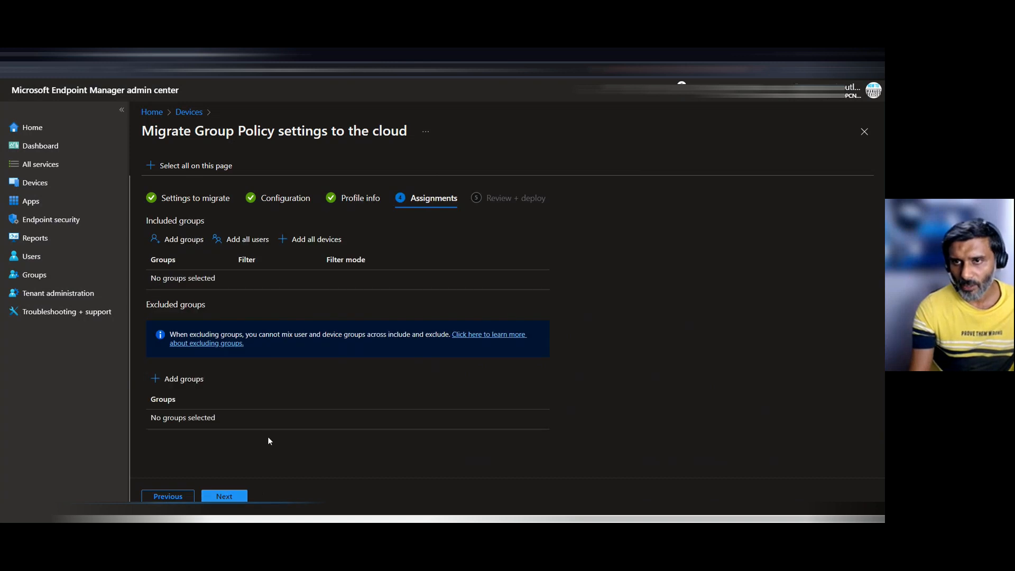
Include the HTMD AVD AADJ Devices group in the assignment and check its device filter options without applying one
left_click(176, 244)
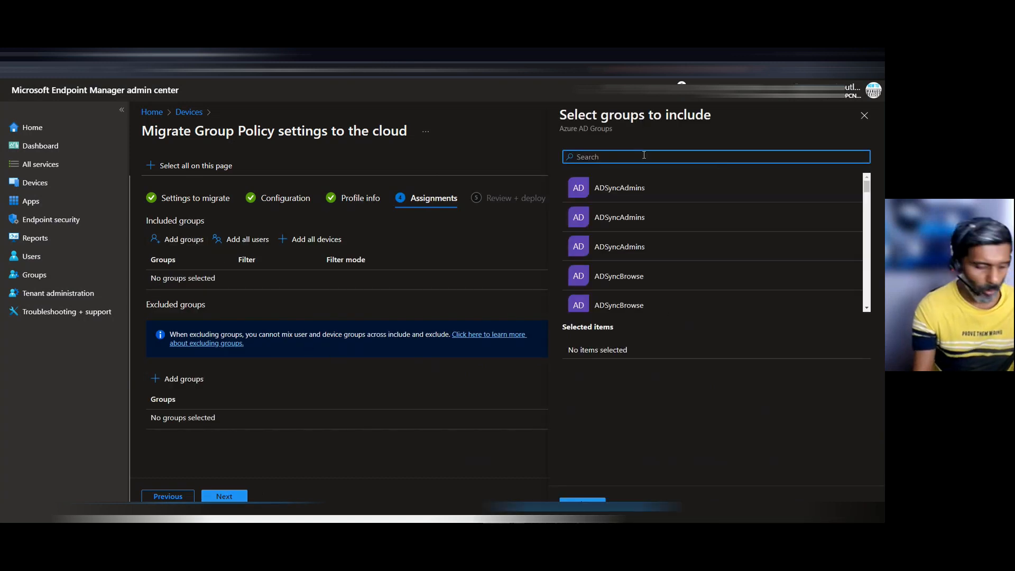
type("htmd")
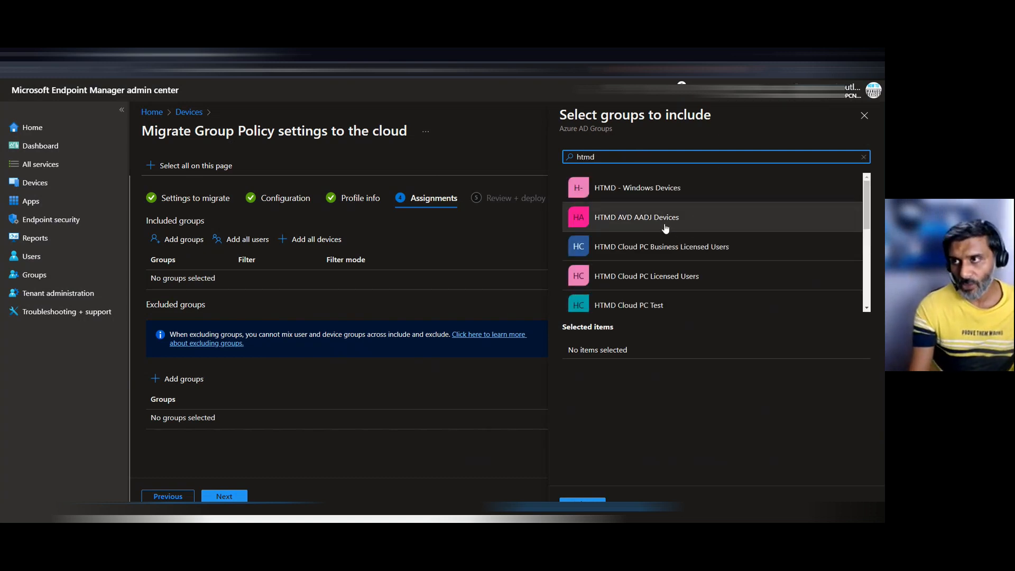
left_click(661, 222)
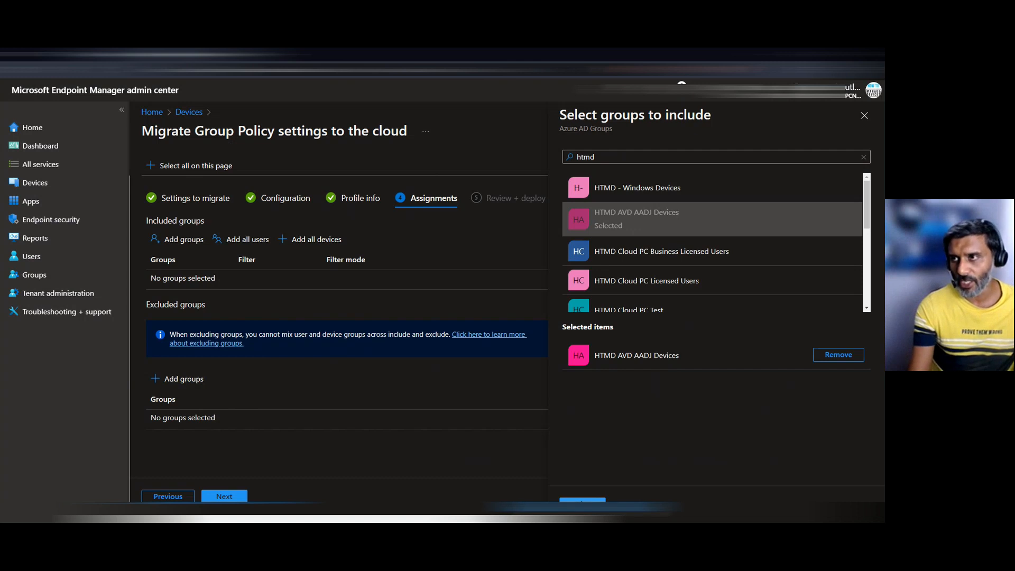
left_click(582, 503)
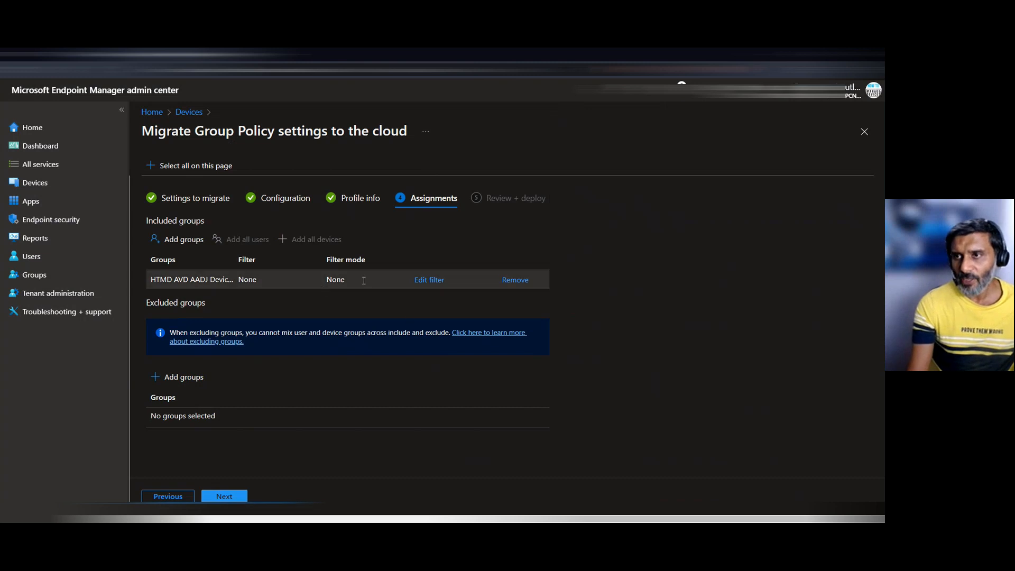
left_click(428, 280)
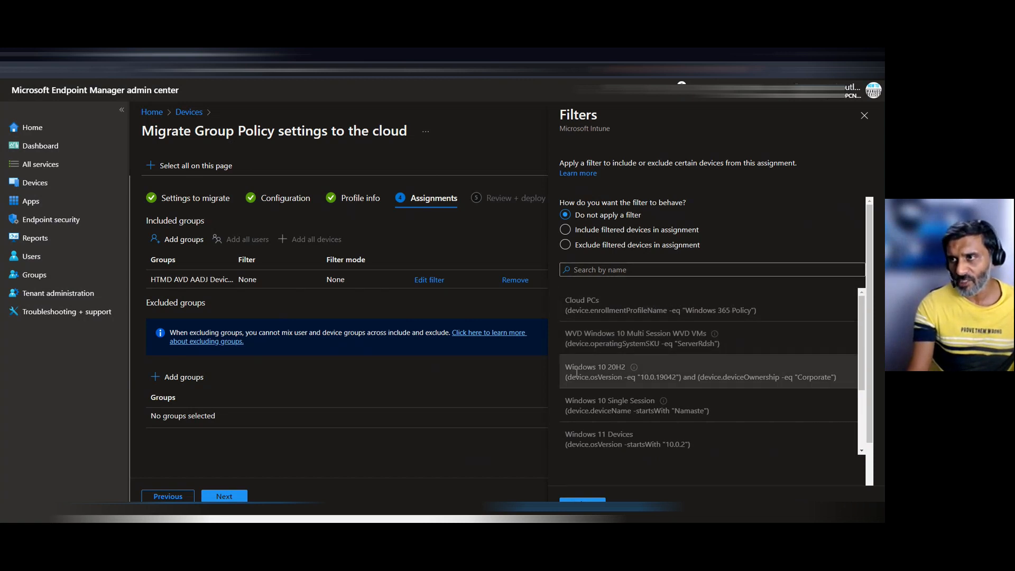
left_click(608, 233)
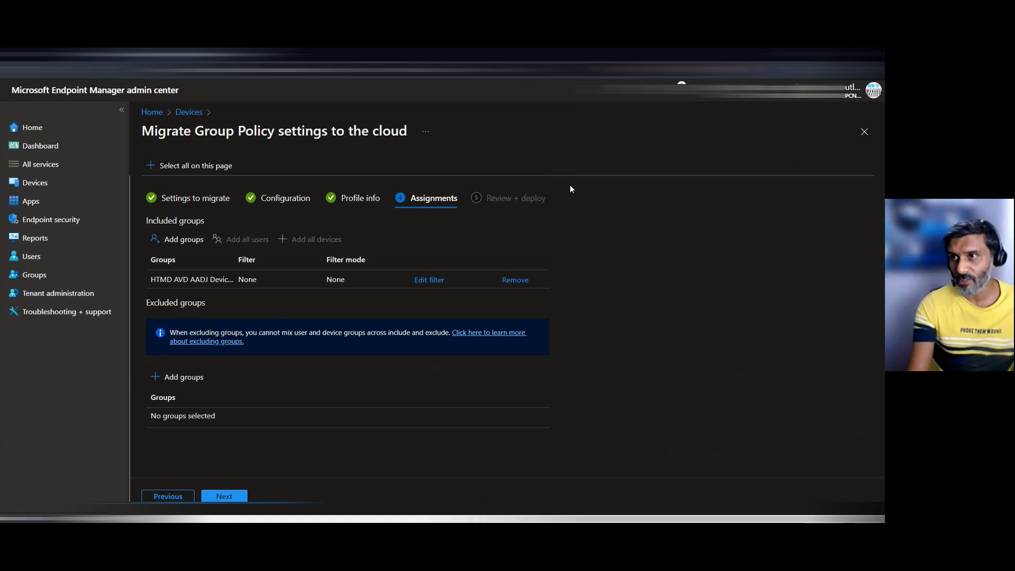
Review the selected setting, profile info and included group in the summary, and deploy the migrated profile
left_click(224, 496)
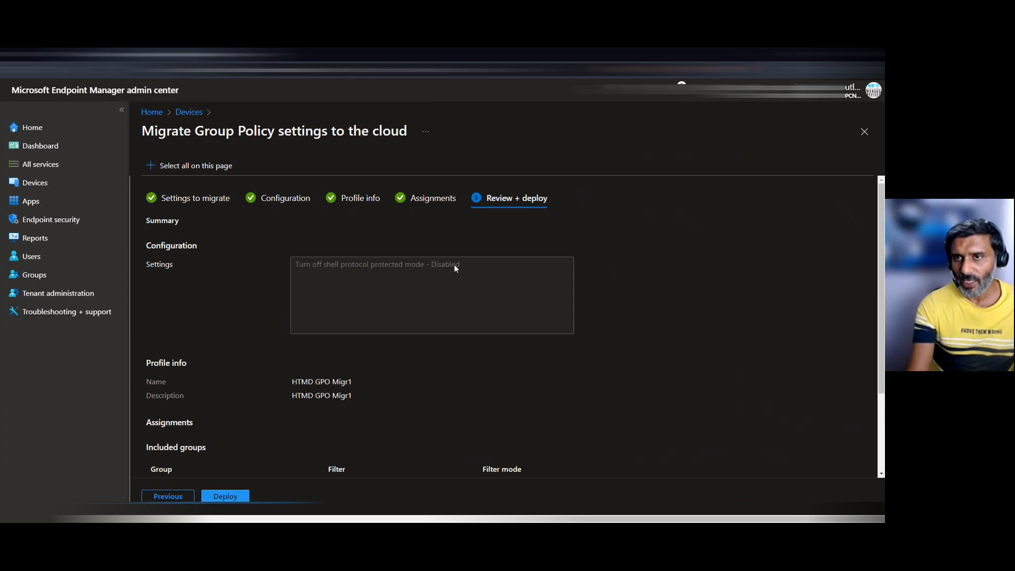
left_click_drag(459, 264, 303, 270)
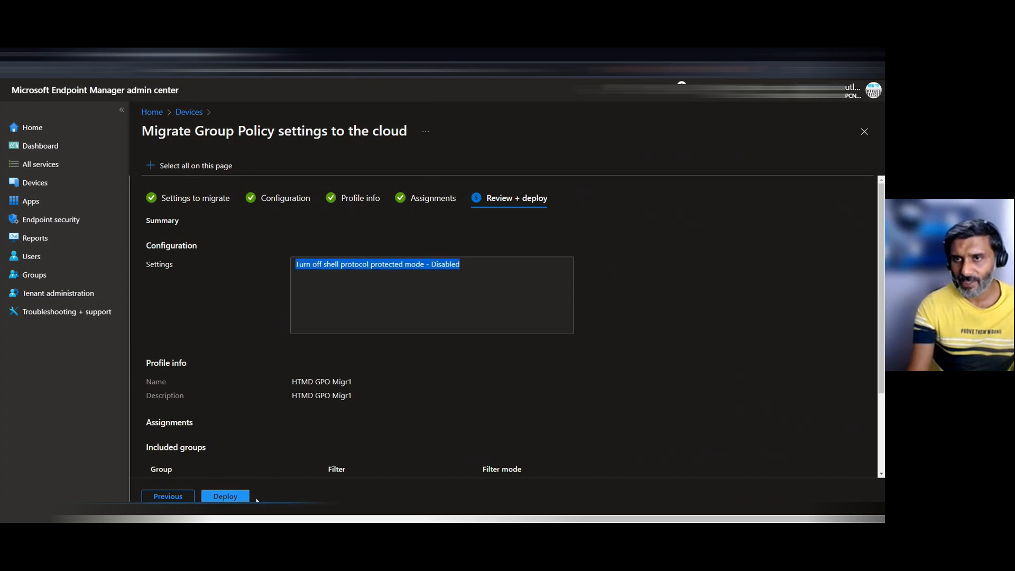
scroll(315, 443, "down", 2)
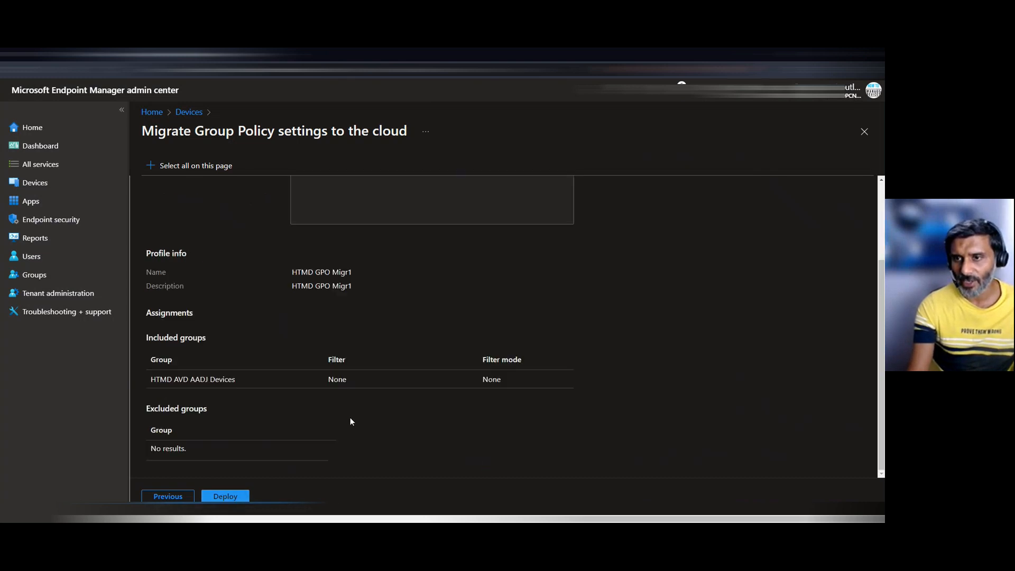
left_click(237, 496)
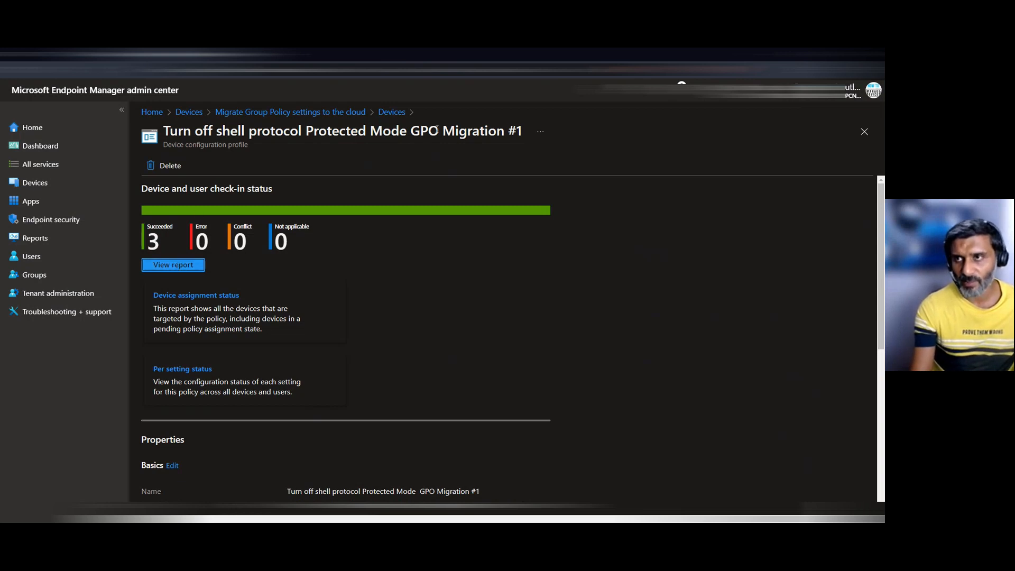
Examine the check-in status, assignments and Administrative Templates setting of the "GPO Migration #1" shell protocol profile, and open its report
left_click_drag(415, 130, 505, 126)
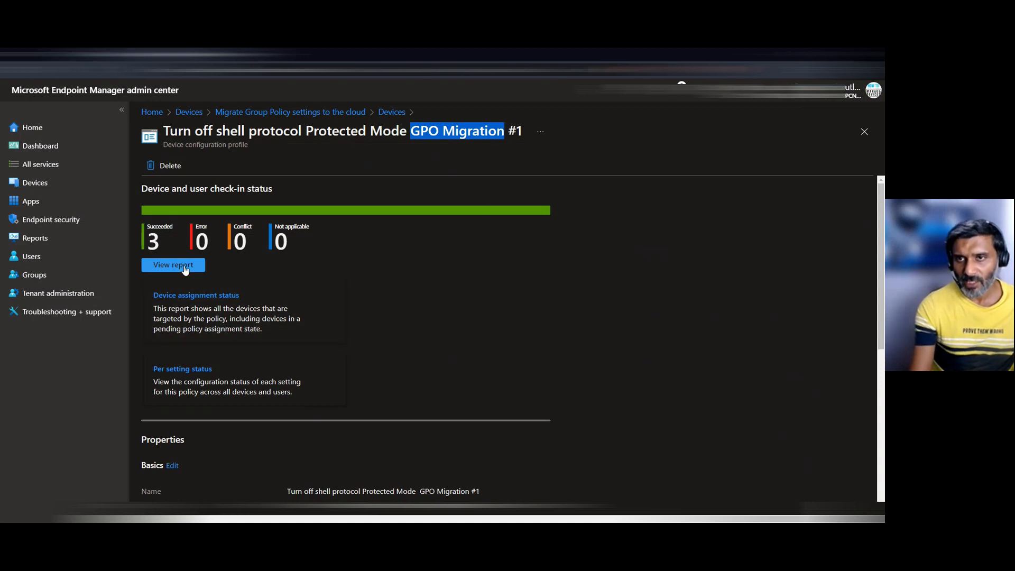
scroll(437, 287, "down", 3)
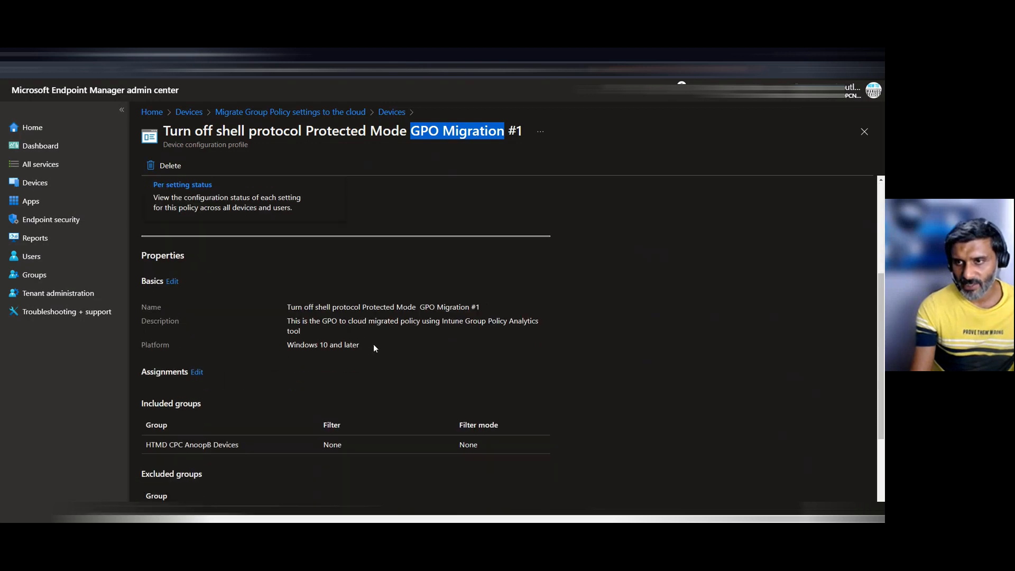
scroll(327, 468, "down", 2)
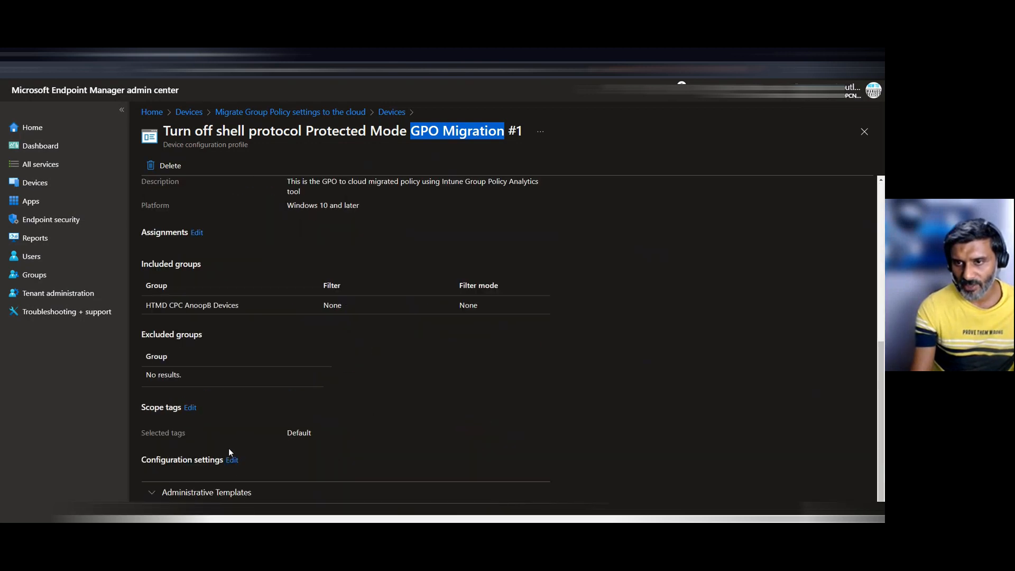
left_click(214, 492)
scroll(341, 399, "down", 2)
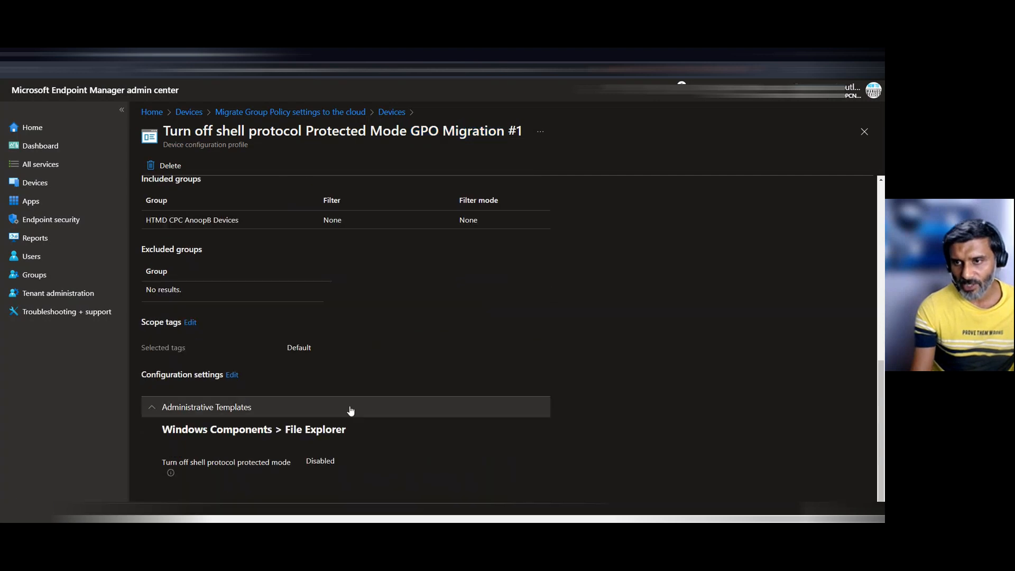
left_click_drag(344, 462, 166, 468)
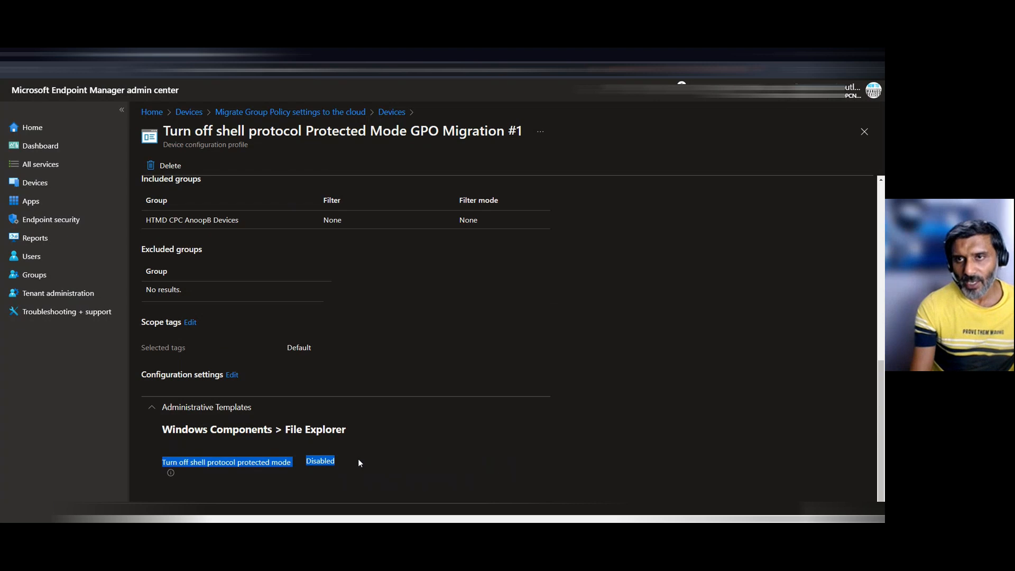
scroll(365, 429, "up", 10)
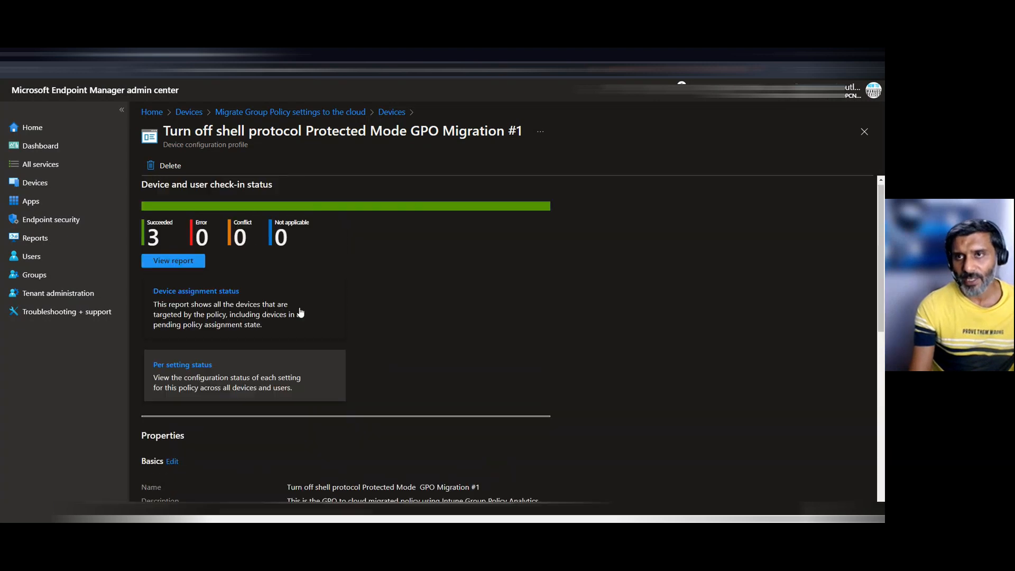
left_click(176, 266)
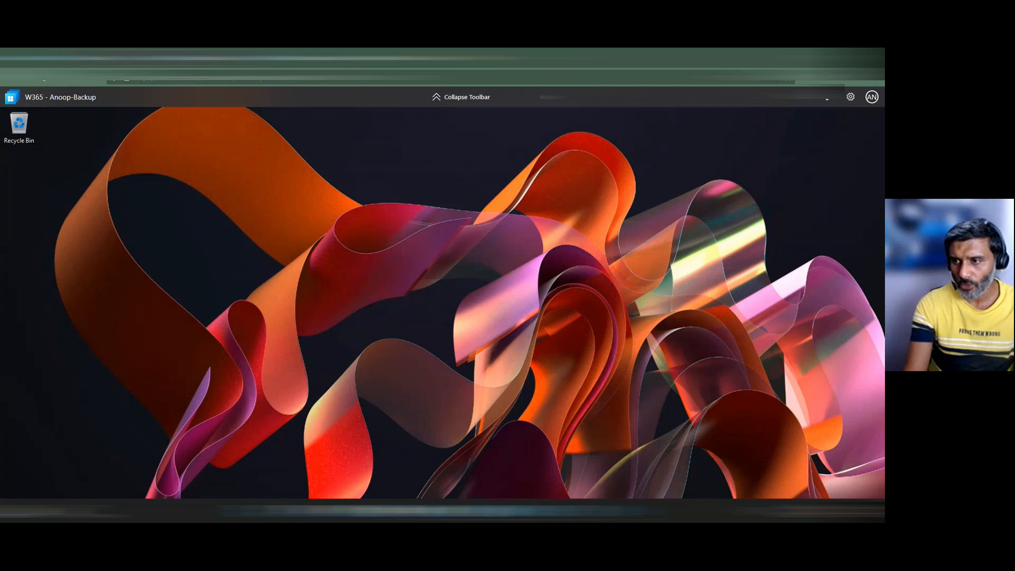
Switch to the Windows 365 Cloud PC, look over its Access work or school settings, and briefly open Company Portal
mouse_move(497, 510)
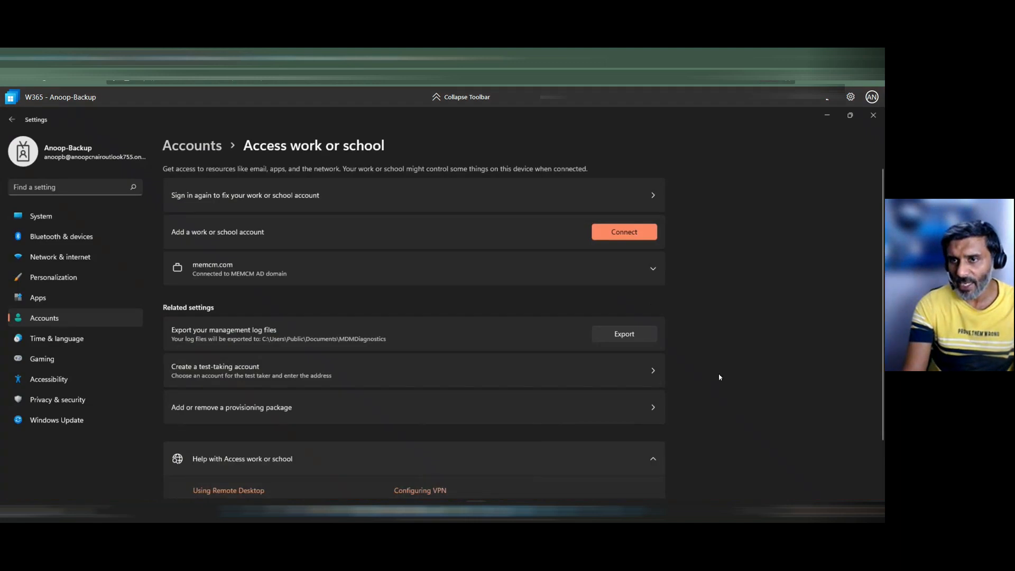
scroll(707, 394, "down", 2)
scroll(553, 416, "up", 2)
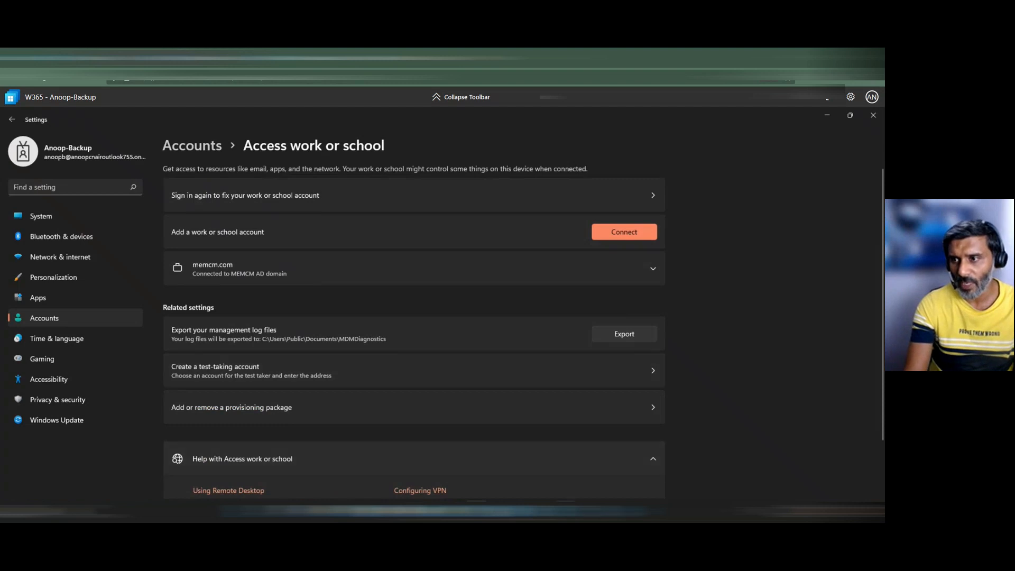
left_click(566, 511)
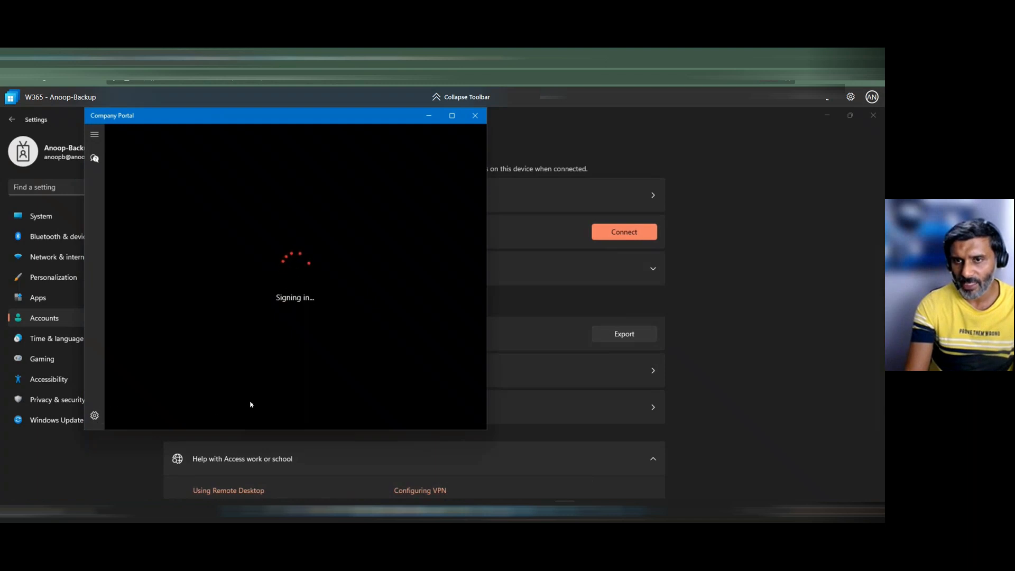
left_click(429, 115)
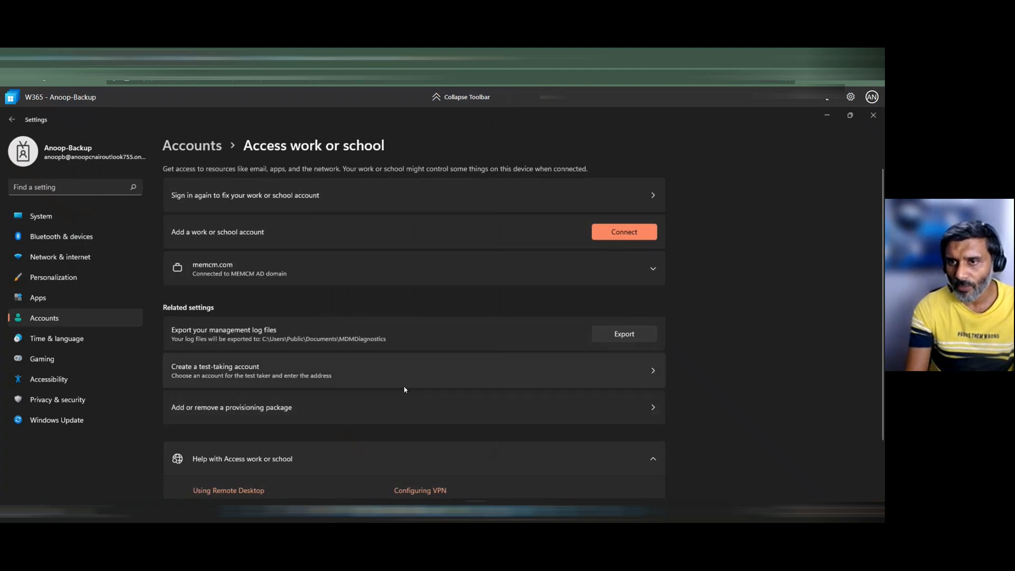
Open the management info of the memcm.com work account and start a device sync
left_click(489, 272)
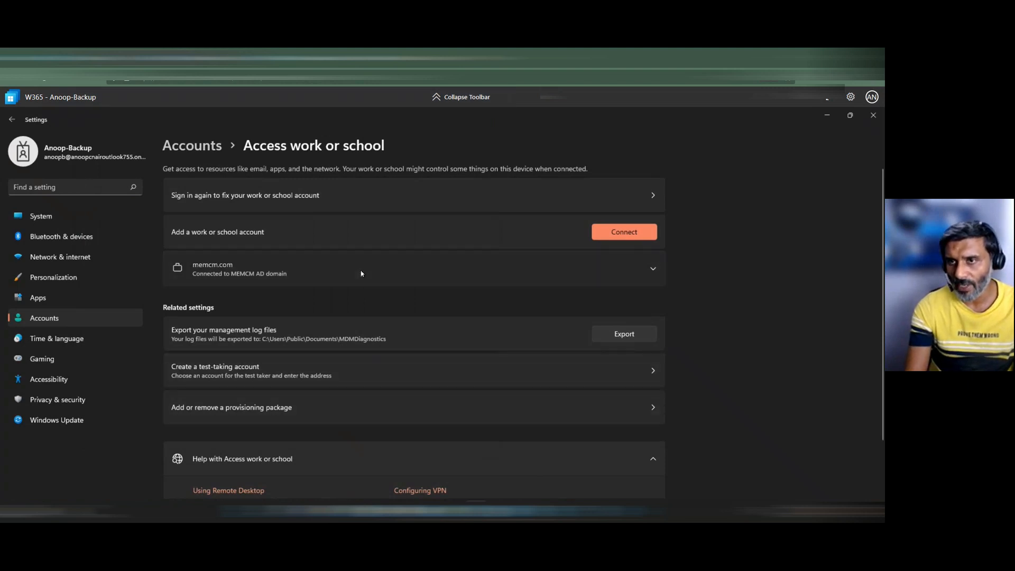
left_click(611, 300)
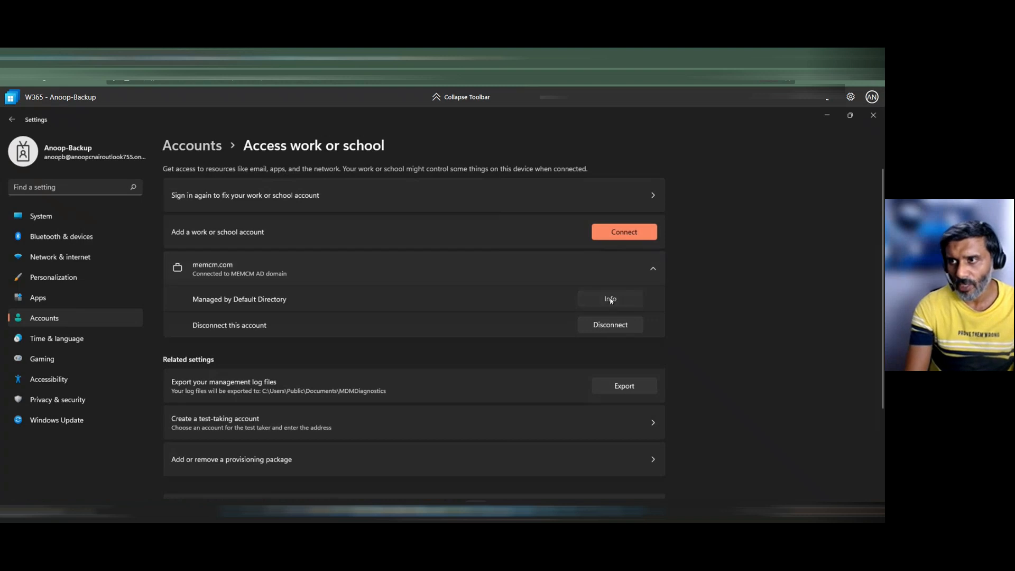
scroll(250, 374, "down", 5)
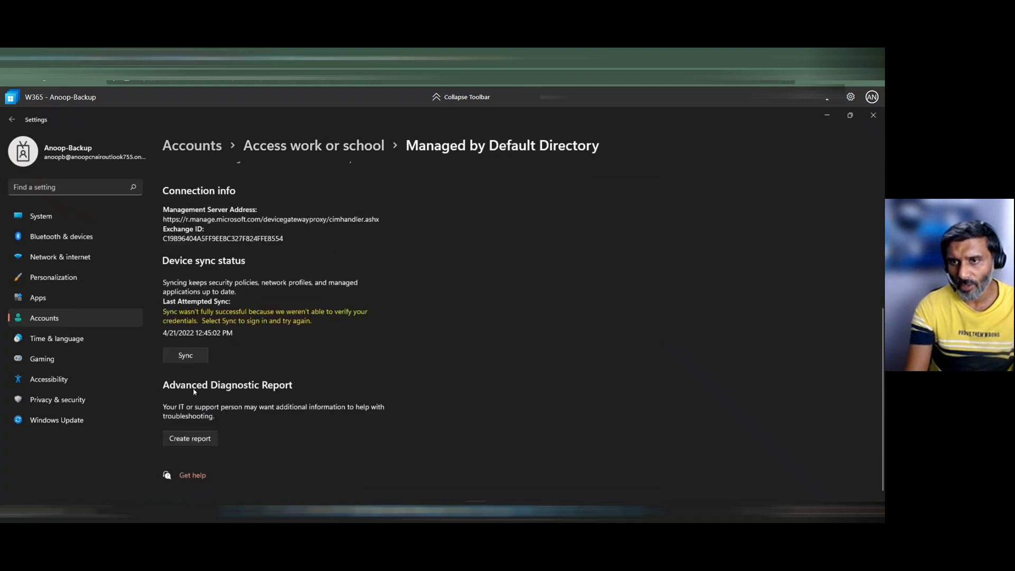
left_click(184, 357)
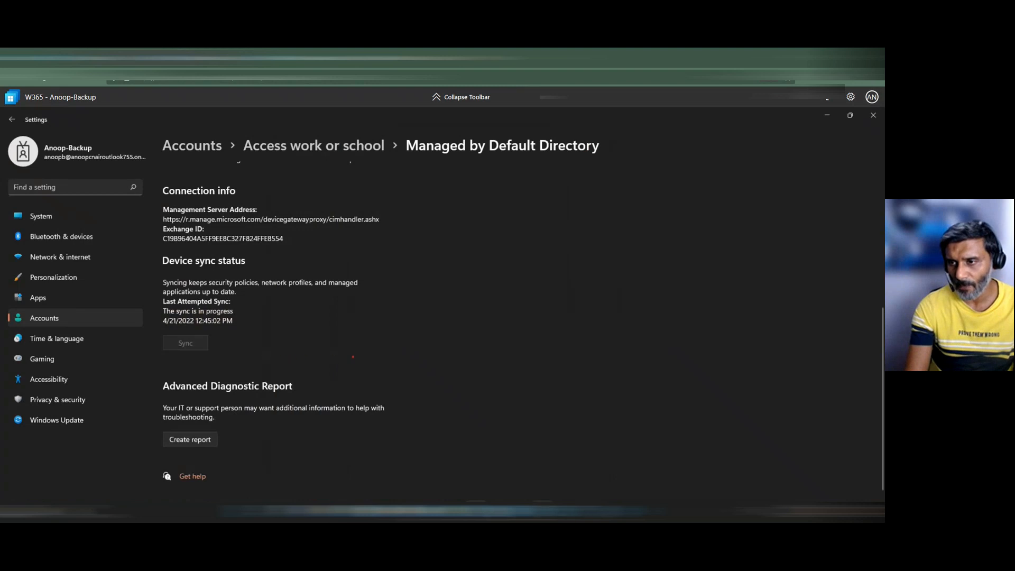
mouse_move(542, 512)
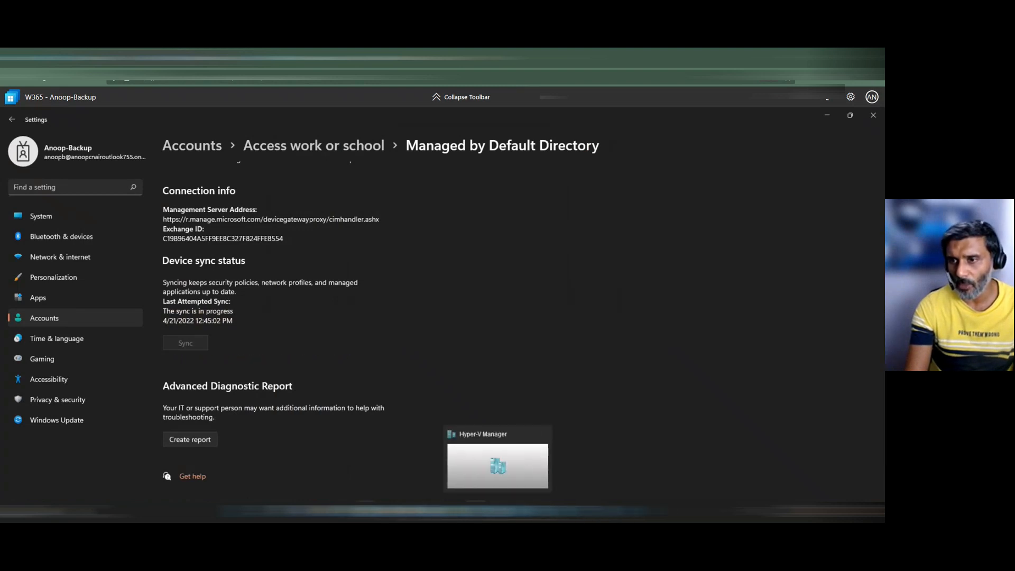
Open MDMDiagHTMLReport.html from the Documents\Extract folder and look over the MDM diagnostic report's heading and device info
left_click(387, 511)
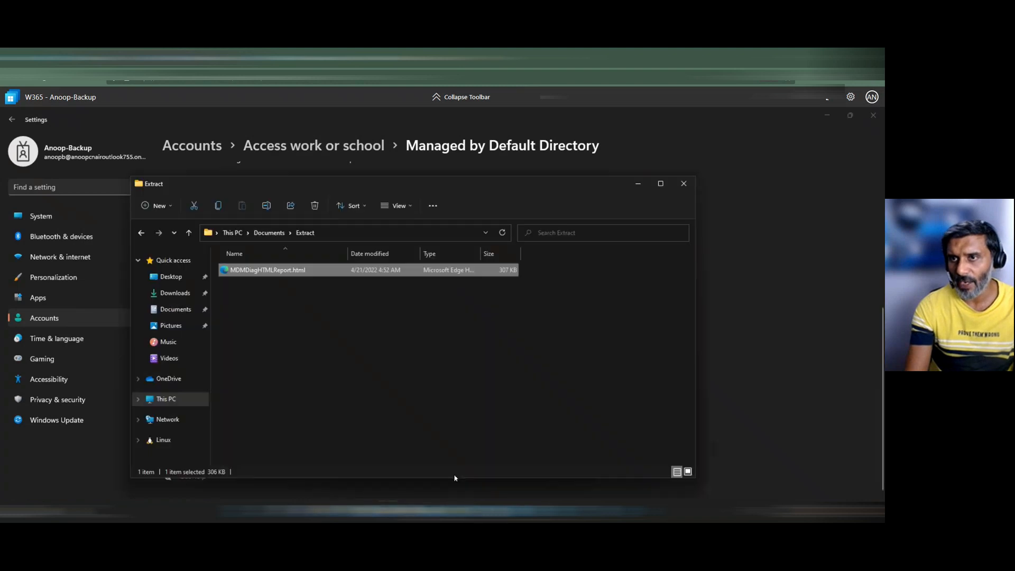
double_click(281, 272)
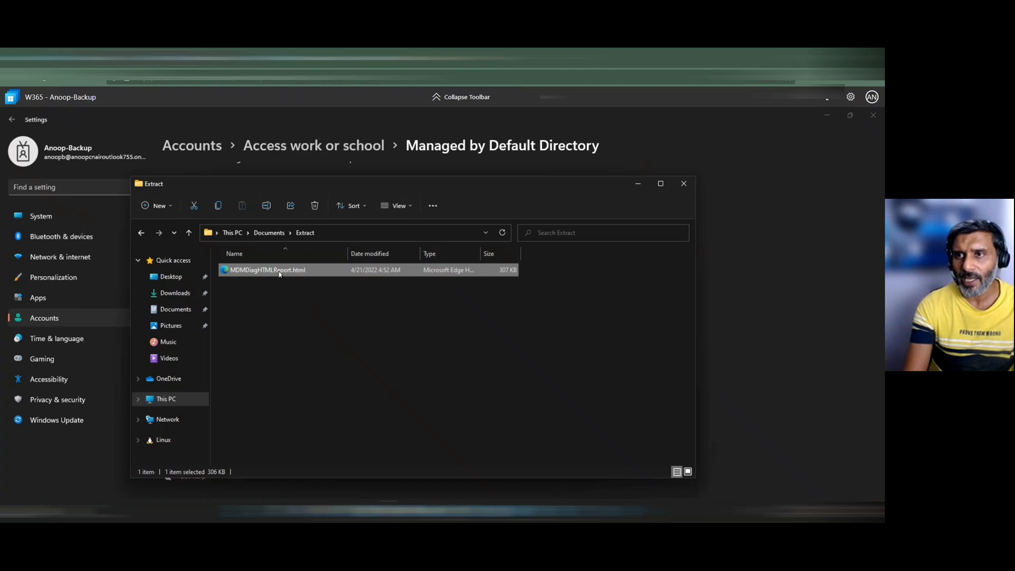
left_click(453, 421)
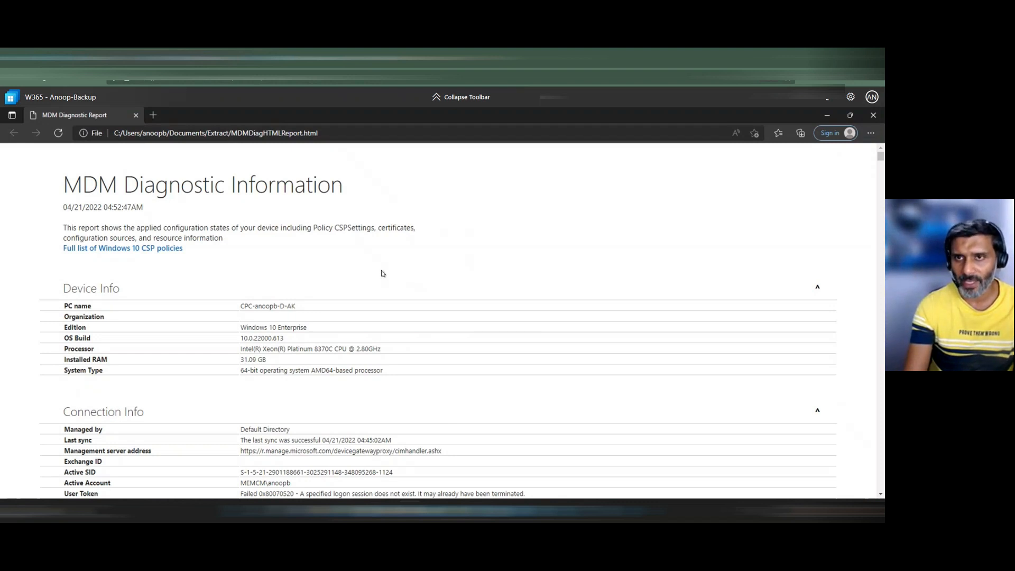
scroll(272, 245, "down", 3)
scroll(272, 245, "up", 3)
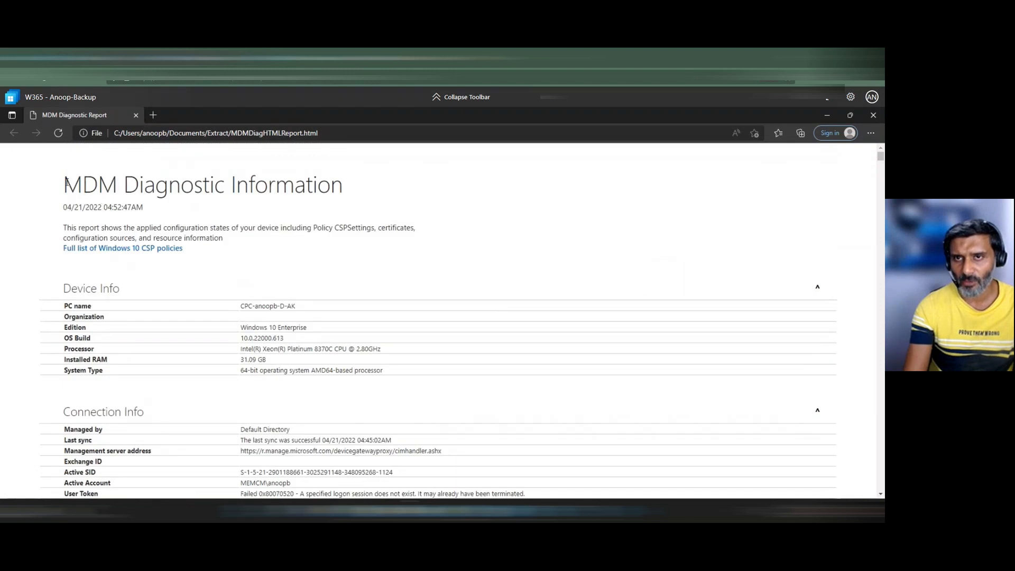
left_click_drag(63, 184, 355, 188)
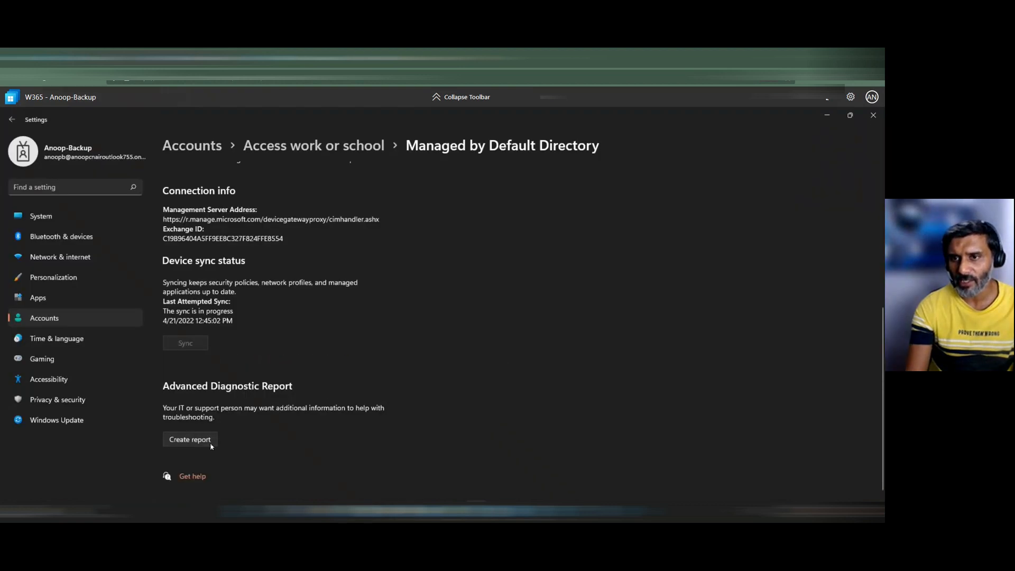
Review the areas managed by Default Directory, return to Access work or school, and browse to the MDMDiagnostics folder in Public Documents
scroll(255, 426, "up", 5)
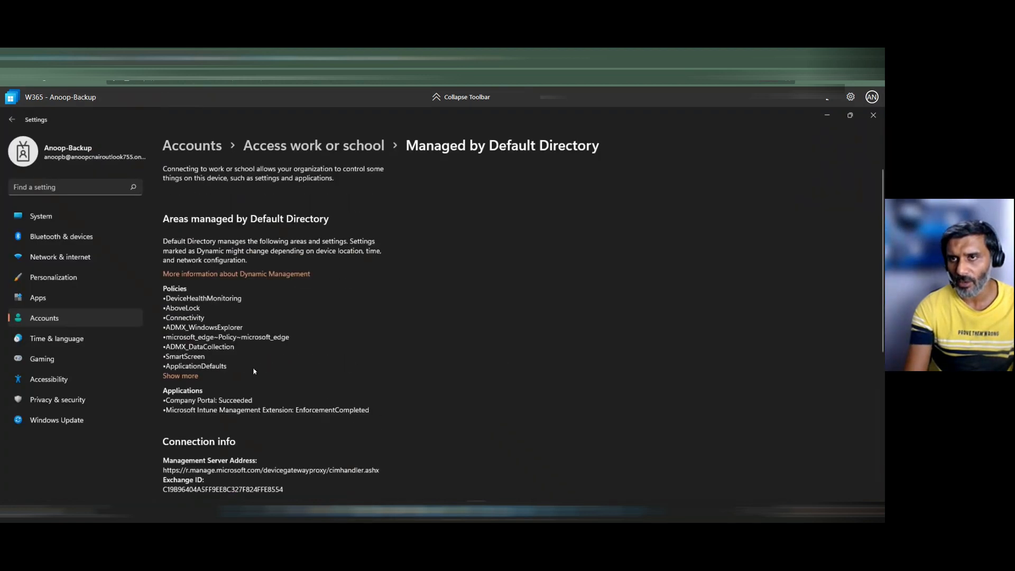
left_click(17, 121)
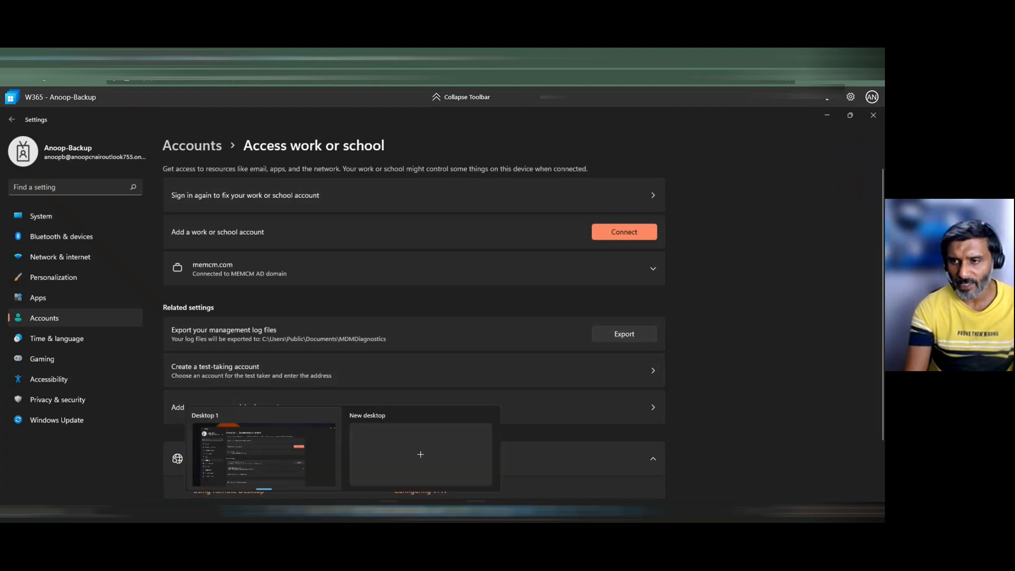
left_click(388, 511)
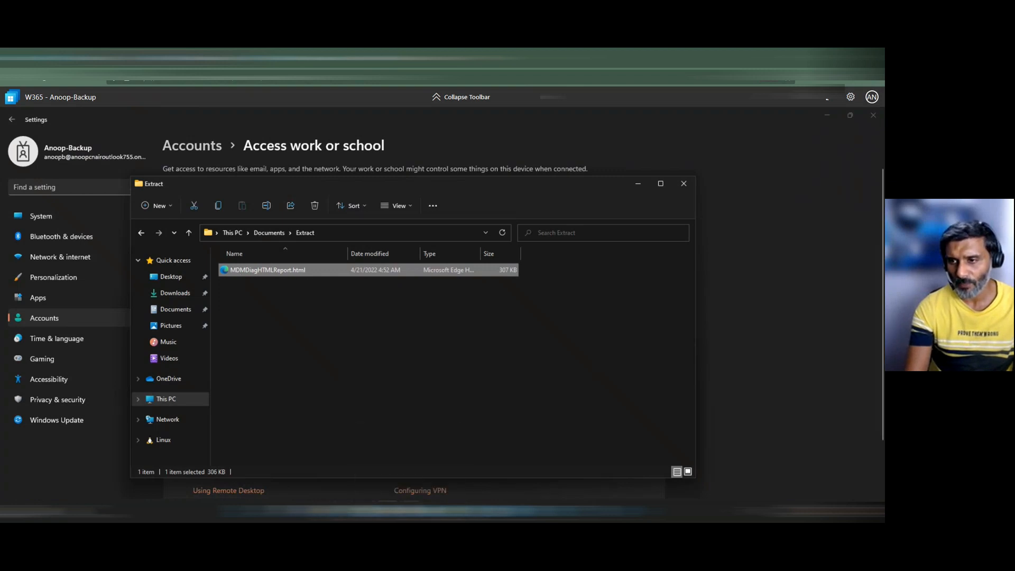
left_click(141, 234)
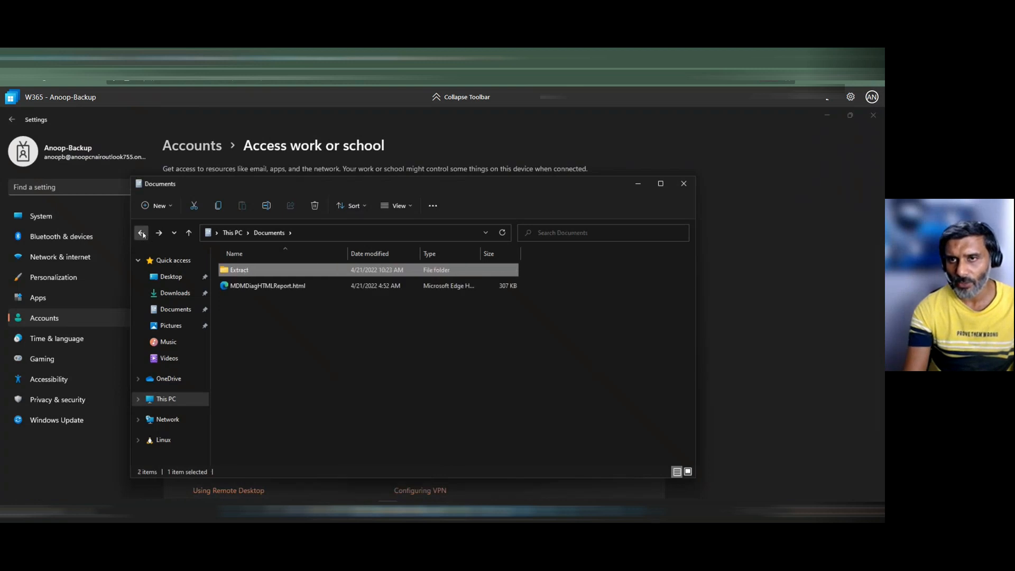
left_click(141, 233)
left_click(141, 233)
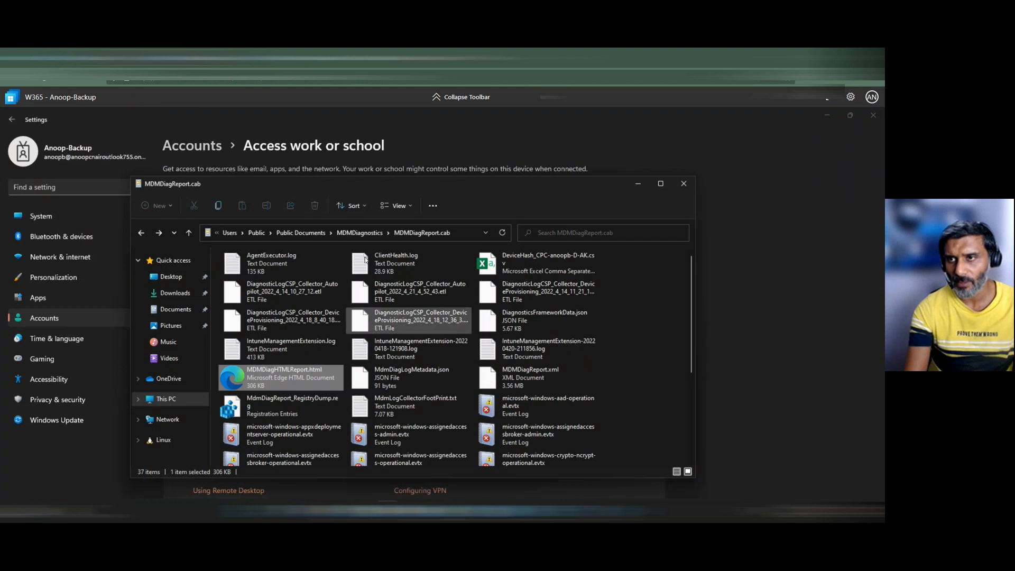
left_click(359, 232)
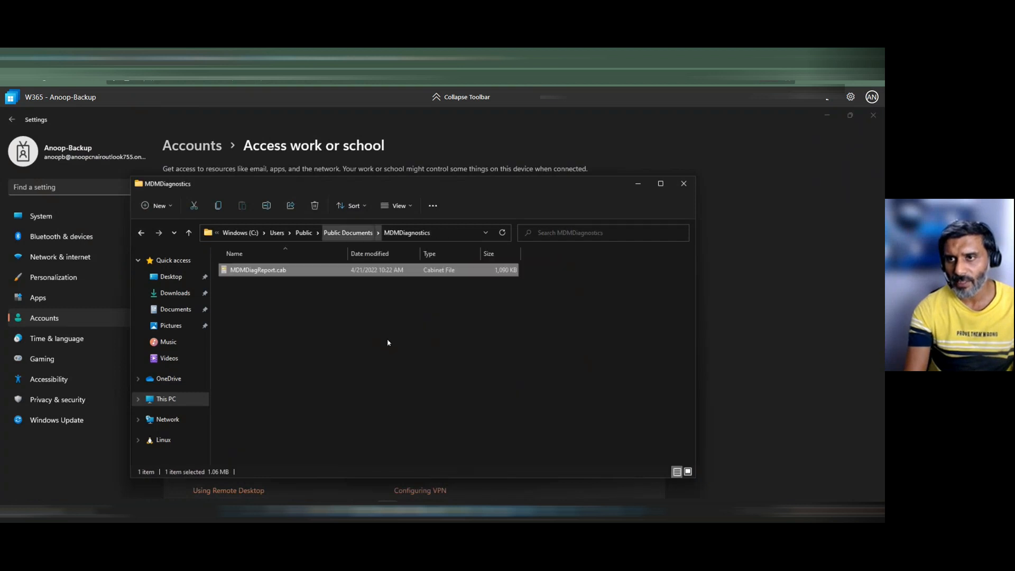
Open MDMDiagReport.cab and show the extract option for MDMDiagHTMLReport.html
double_click(262, 270)
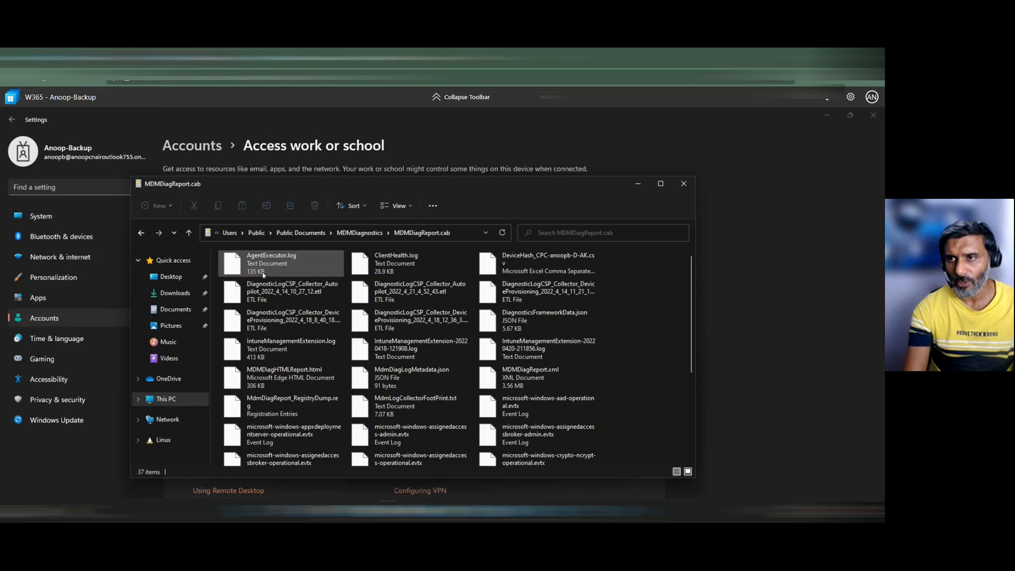
left_click(258, 383)
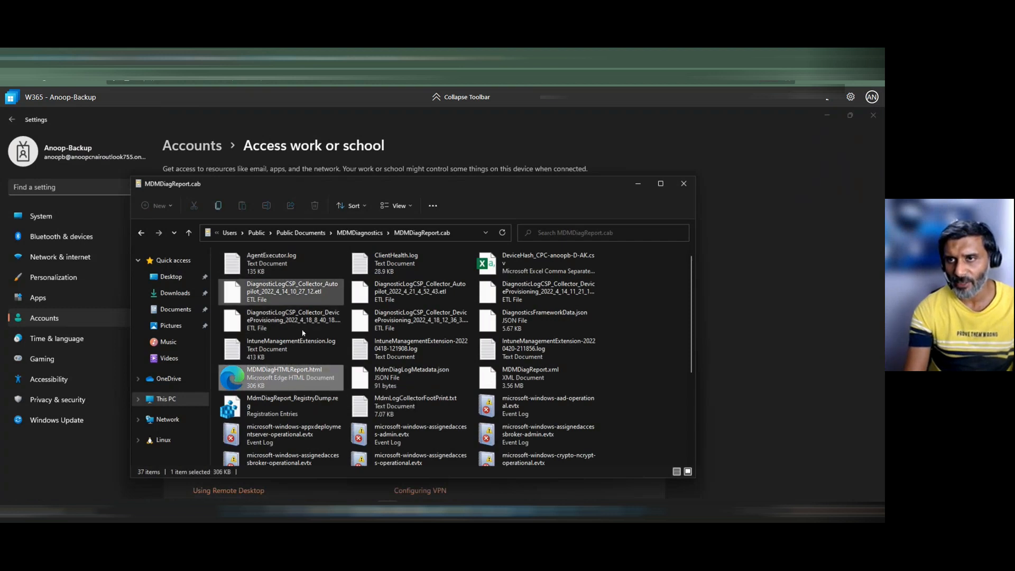
right_click(275, 383)
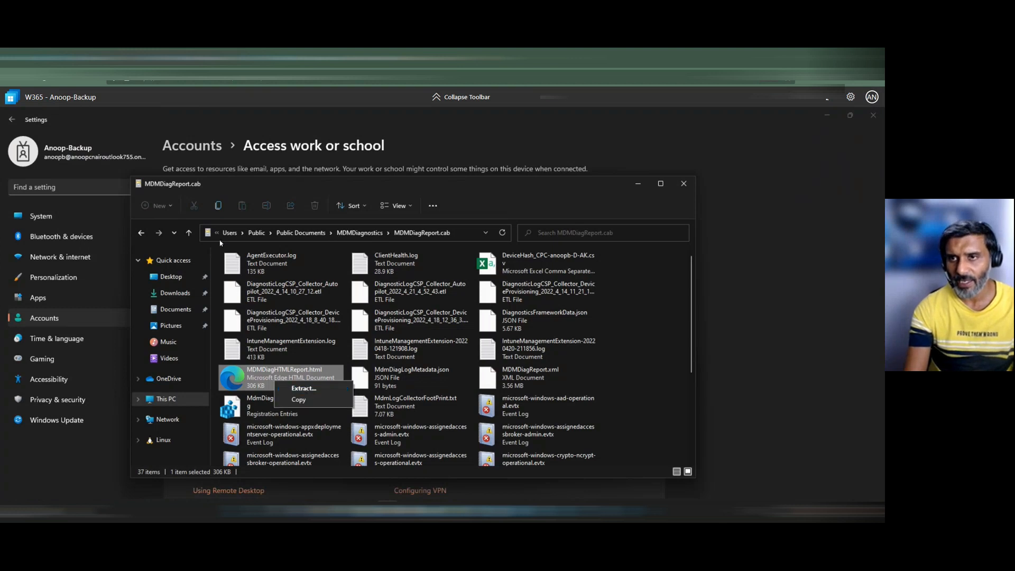
left_click(158, 237)
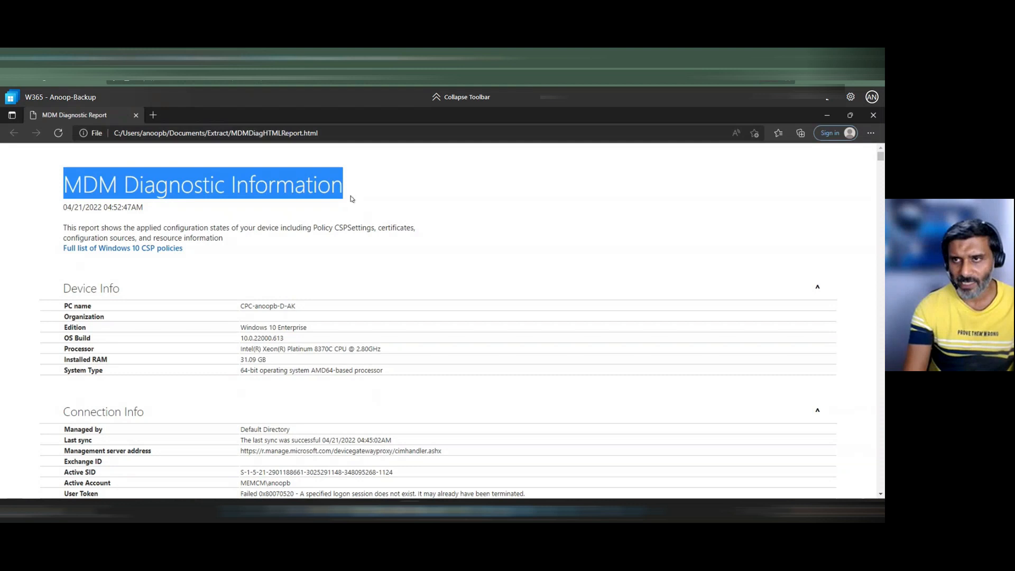
Examine the certificates, enrolled configuration sources and managed policies in the MDM diagnostic report
scroll(379, 318, "down", 9)
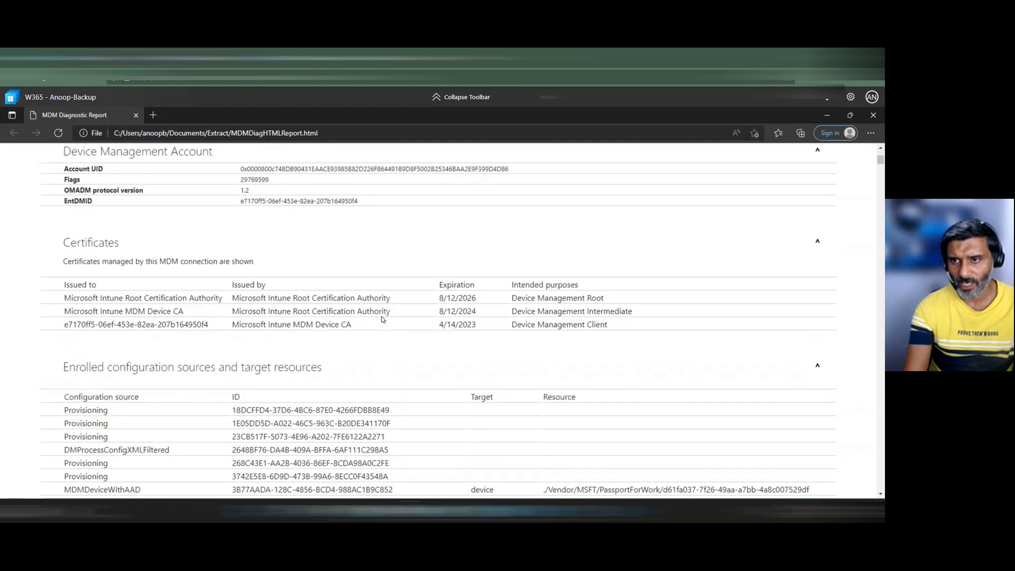
scroll(393, 330, "down", 10)
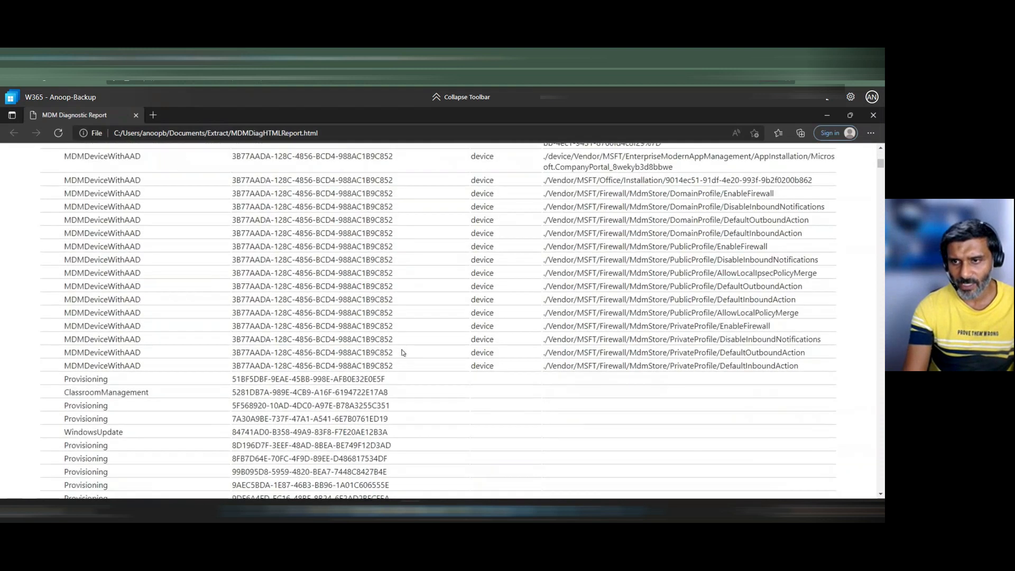
scroll(404, 355, "down", 7)
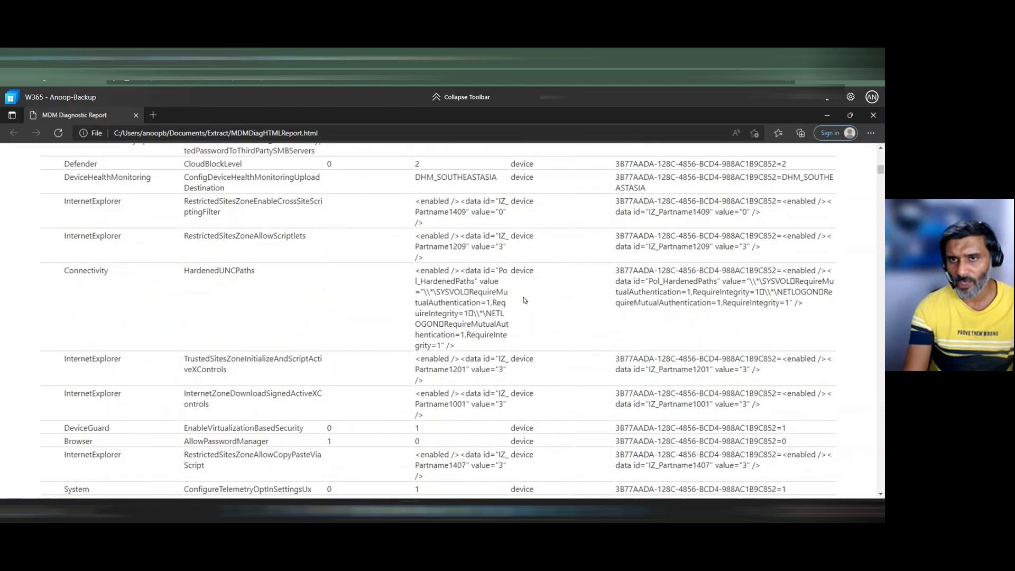
scroll(526, 307, "down", 3)
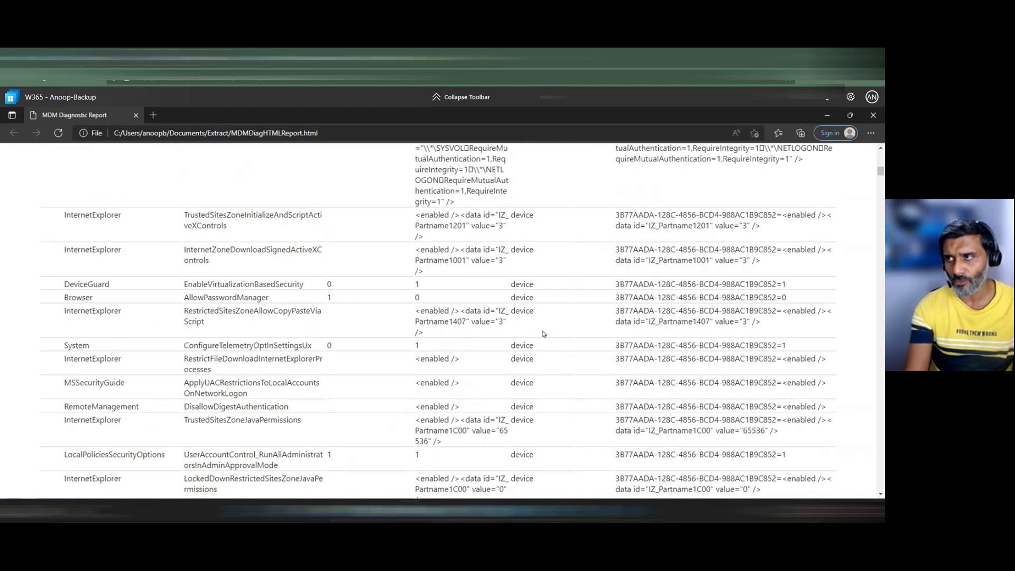
scroll(542, 337, "up", 10)
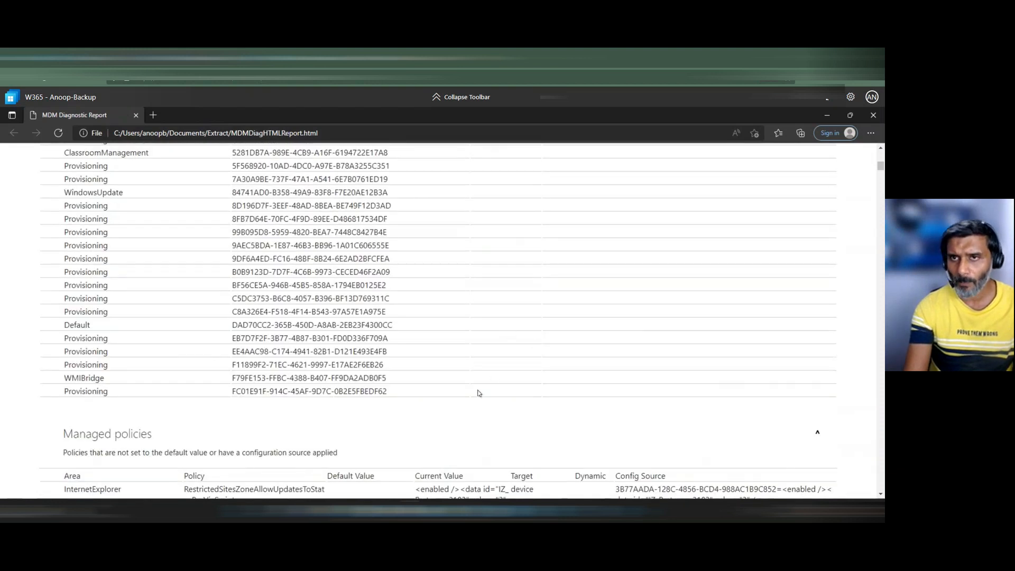
scroll(477, 392, "up", 4)
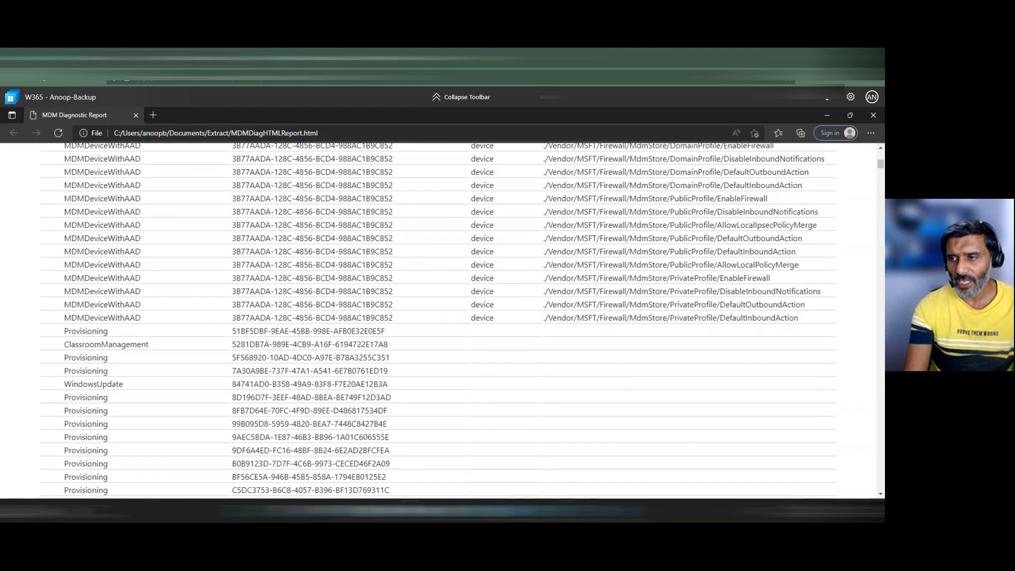
Glance at the PolicyManager key in Registry Editor, and switch to Event Viewer in a maximized window
left_click(587, 511)
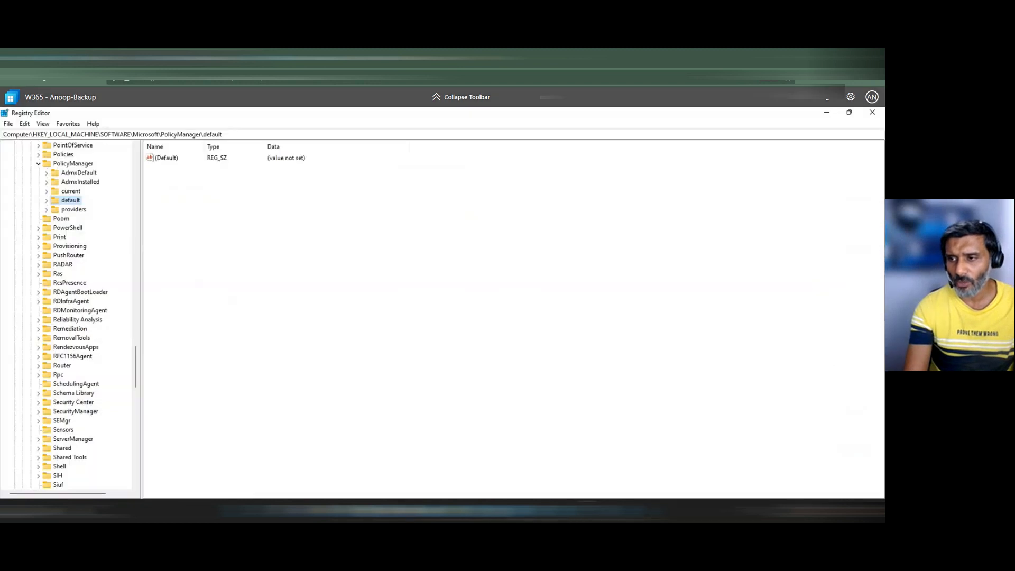
left_click(543, 510)
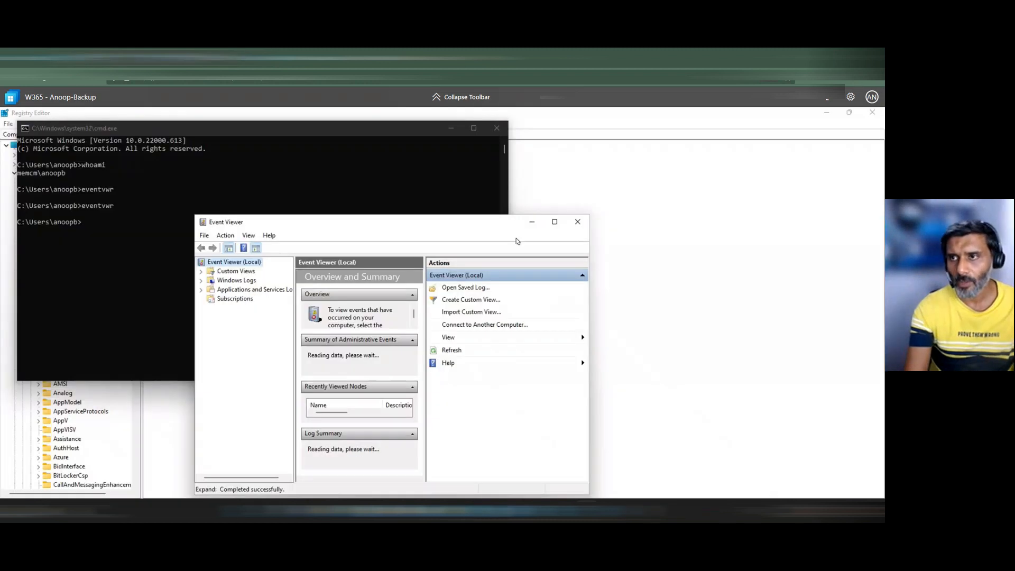
left_click(553, 222)
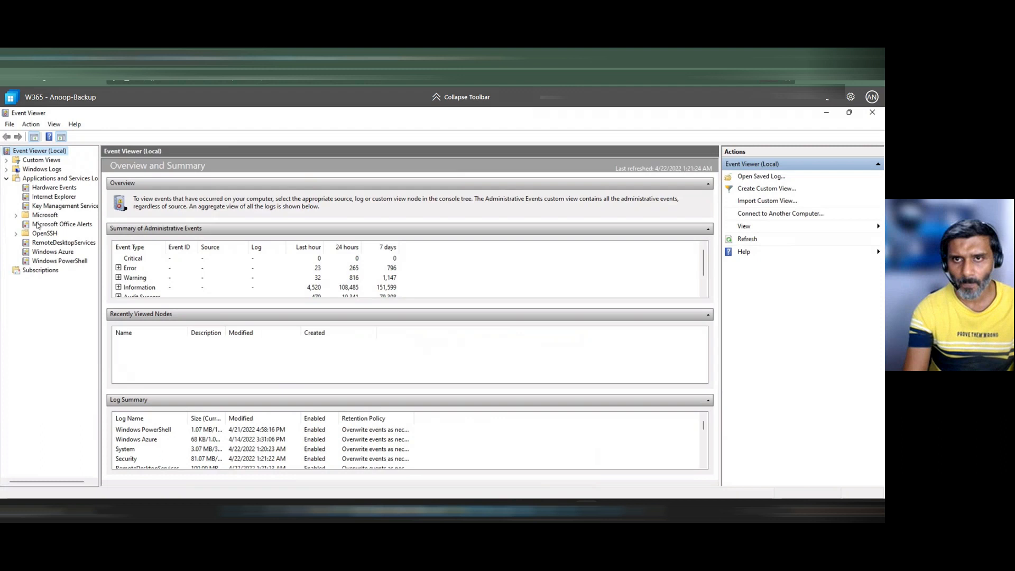
Open the Admin log of DeviceManagement-Enterprise-Diagnostics-Provider under Applications and Services Logs, Microsoft, Windows
left_click(15, 216)
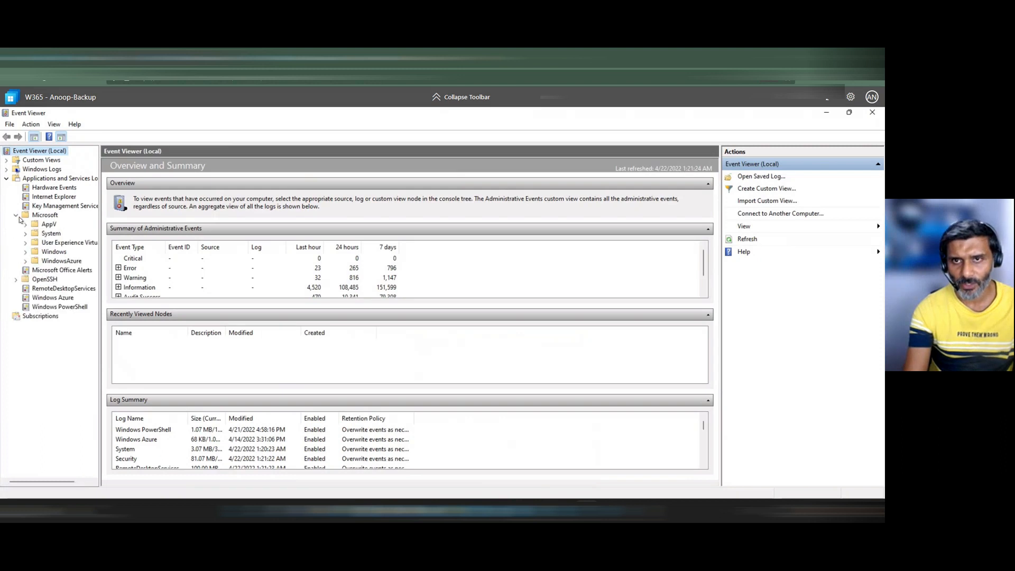
left_click(25, 252)
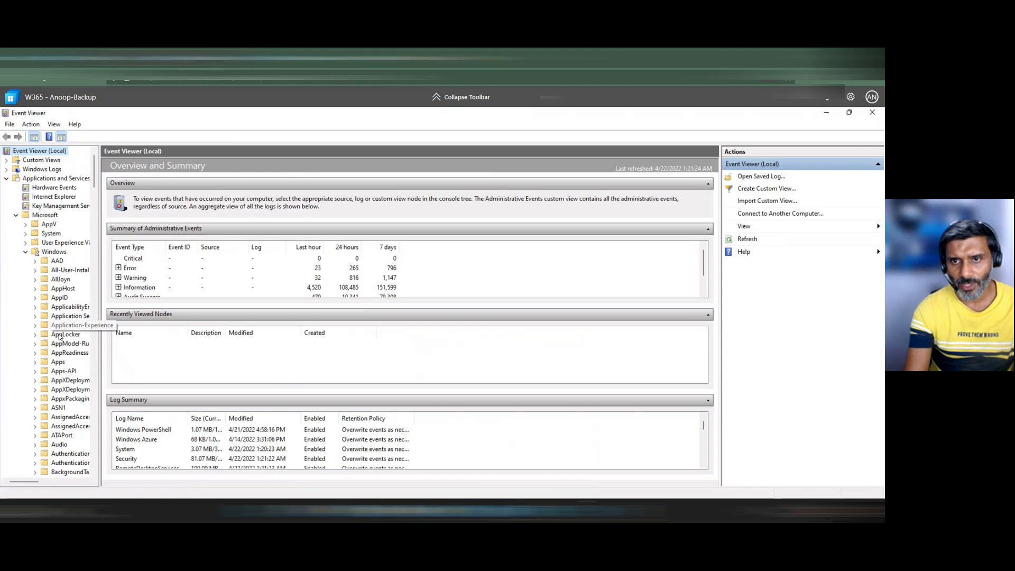
scroll(64, 380, "down", 8)
scroll(64, 438, "down", 6)
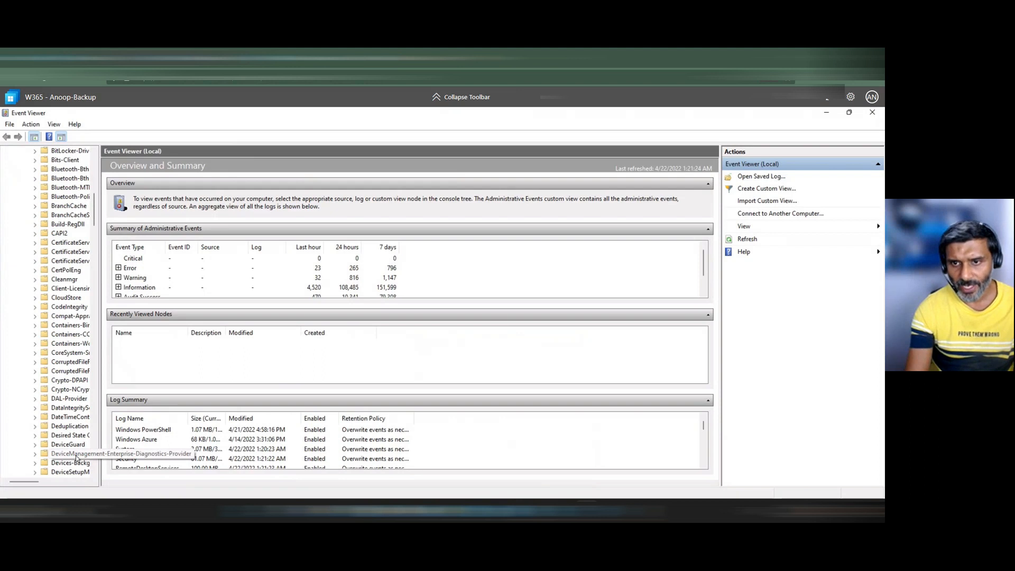
left_click(38, 455)
left_click(35, 454)
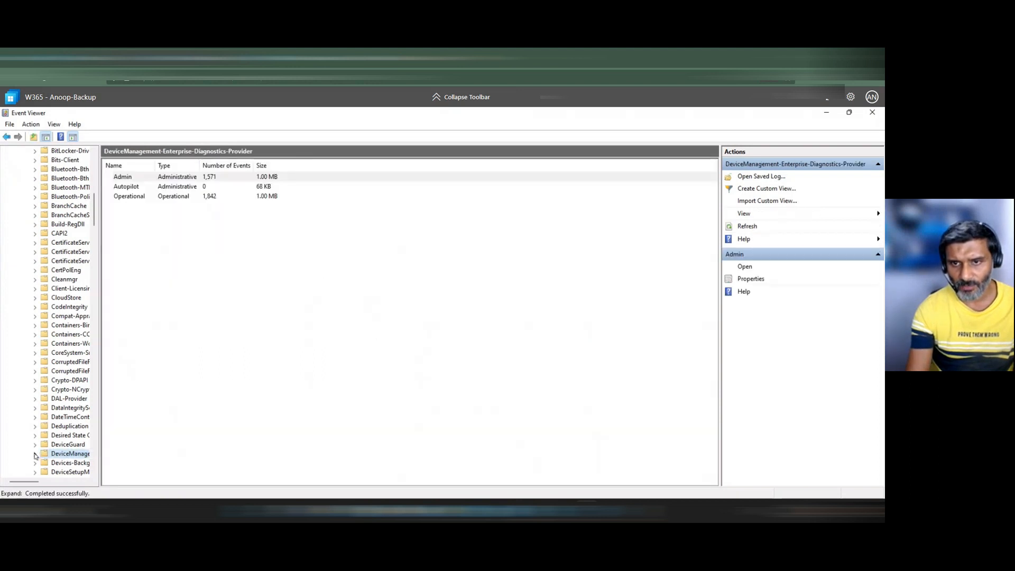
left_click(69, 453)
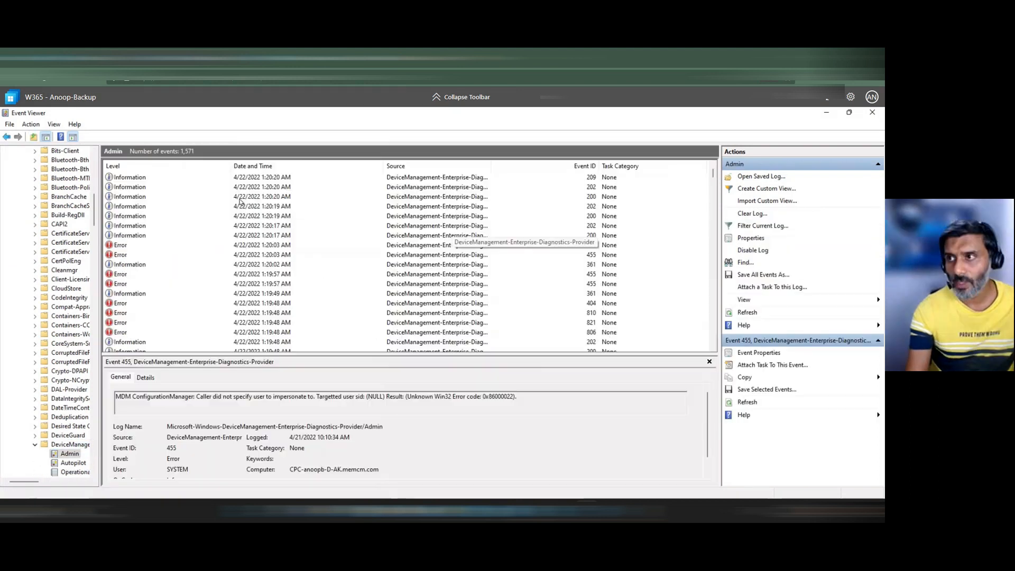
Search the Admin log for "shell", open the matching event's properties and highlight its policy message
left_click(745, 262)
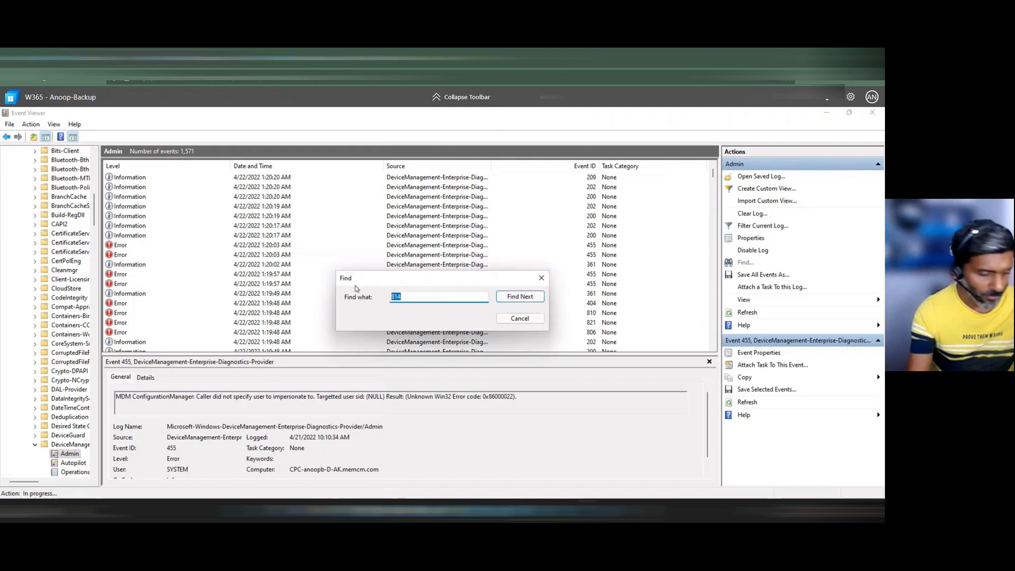
type("8hell")
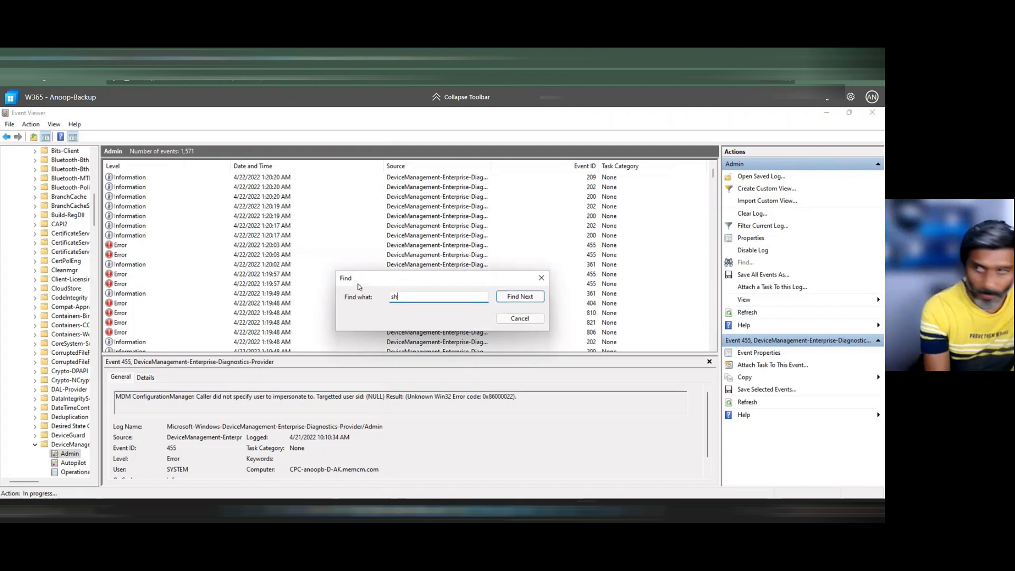
left_click(520, 297)
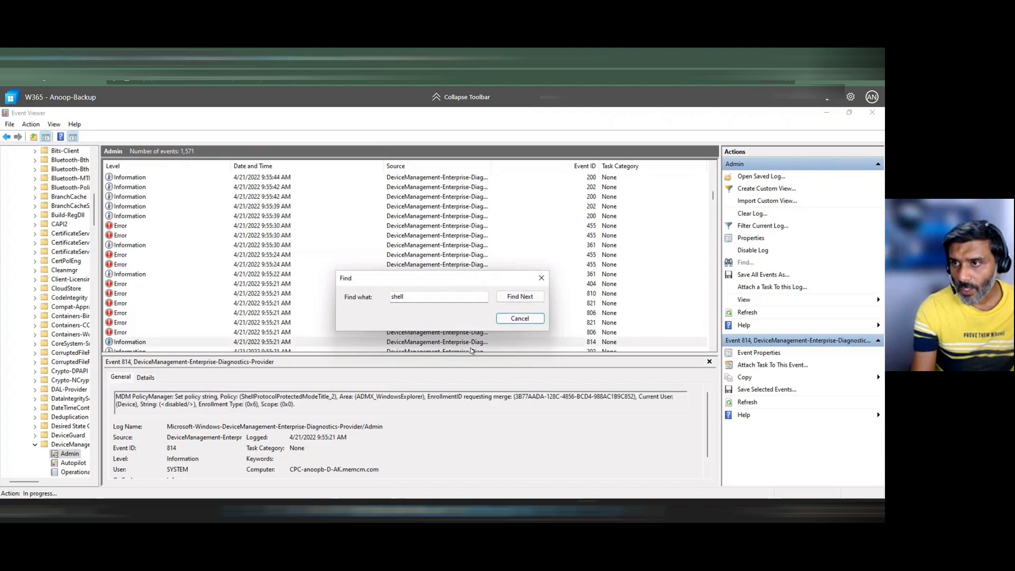
left_click(510, 322)
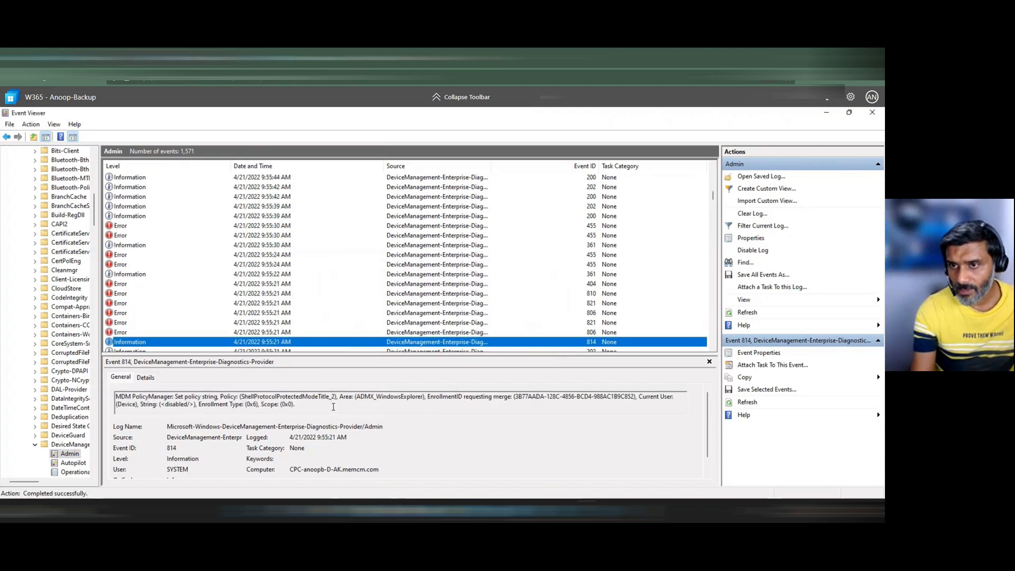
double_click(151, 343)
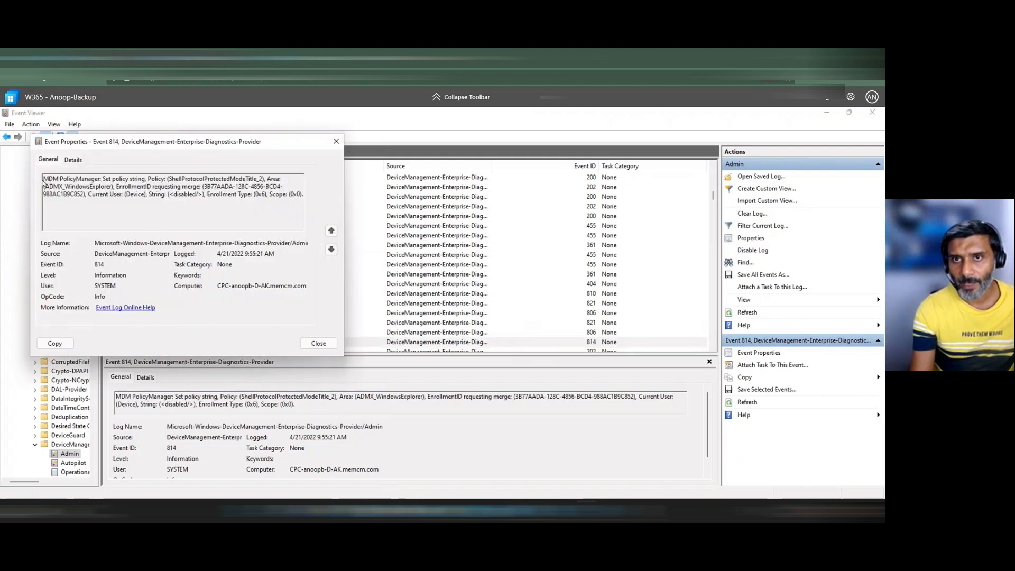
left_click_drag(58, 181, 187, 207)
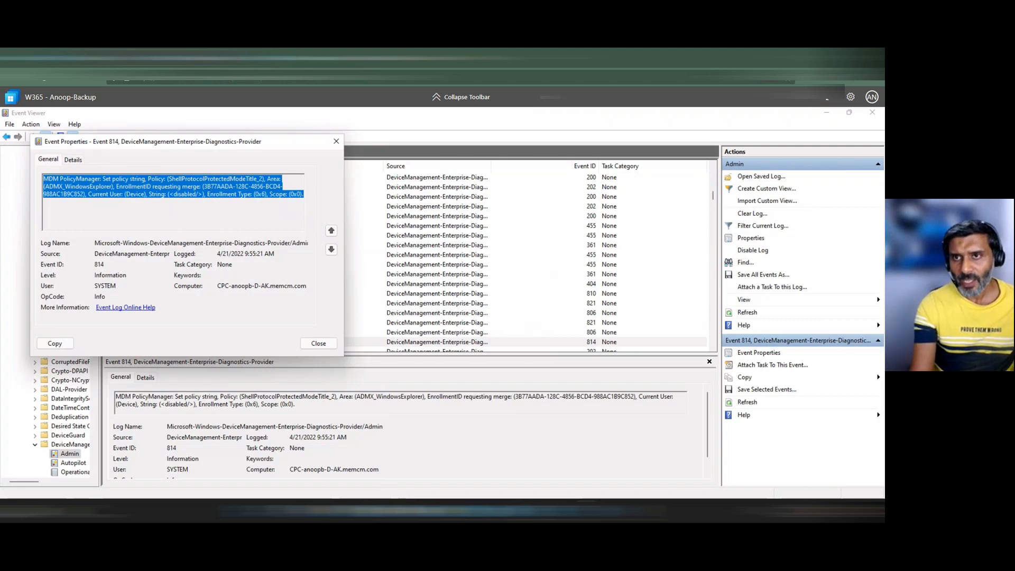
Move the event properties window aside and highlight the policy name ShellProtocolProtectedModeTitle_2 in the message
left_click_drag(86, 144, 144, 147)
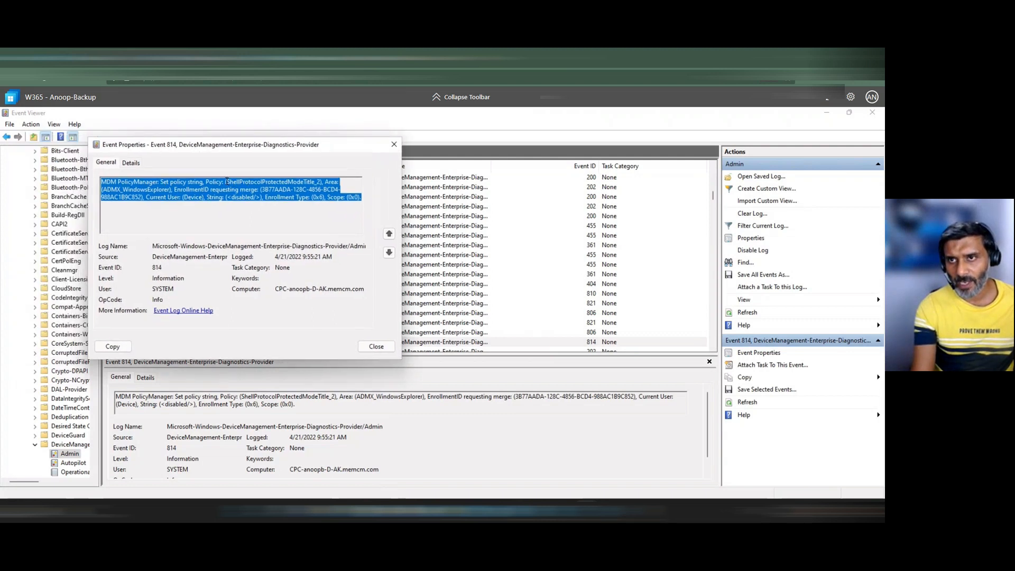
left_click(227, 181)
left_click_drag(227, 181, 321, 180)
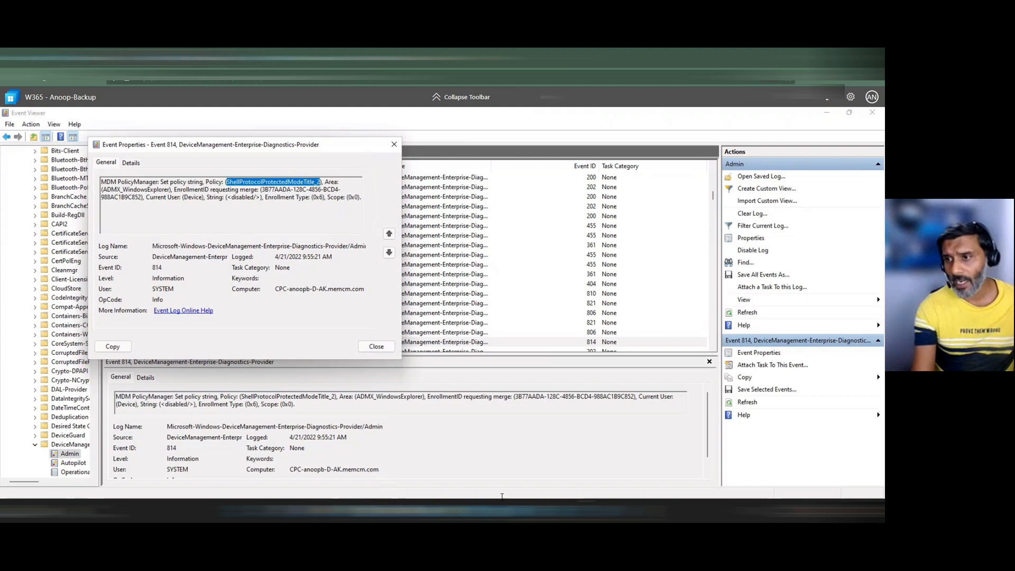
Switch to Registry Editor and expand all subkeys of HKEY_LOCAL_MACHINE\SOFTWARE\Microsoft\PolicyManager
left_click(564, 511)
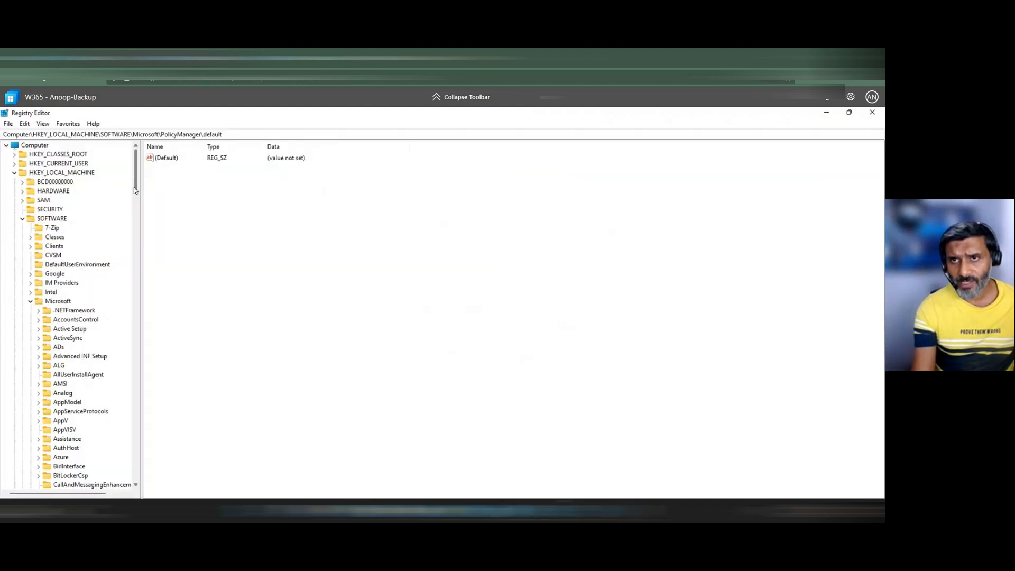
left_click_drag(135, 191, 140, 372)
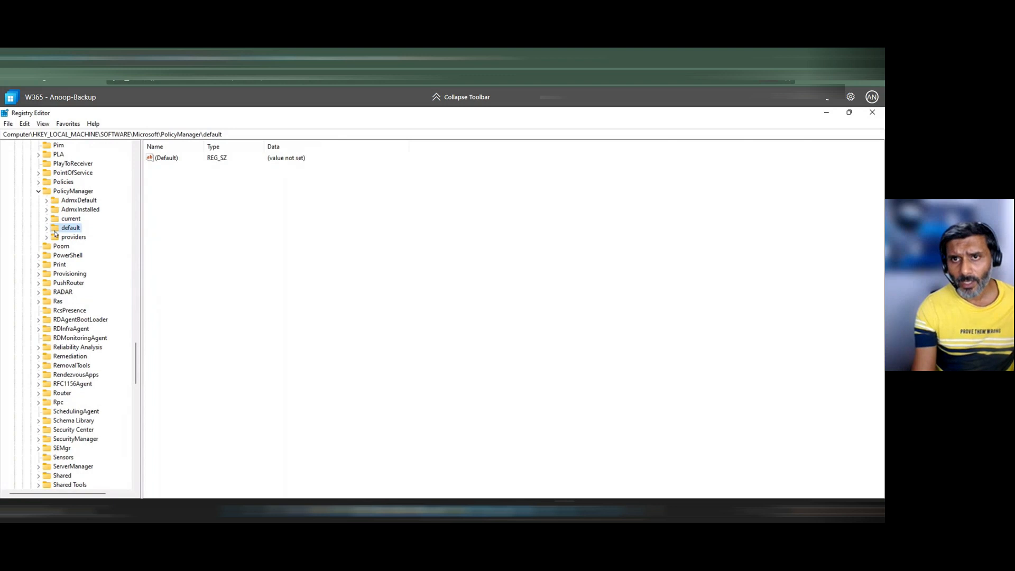
left_click(84, 193)
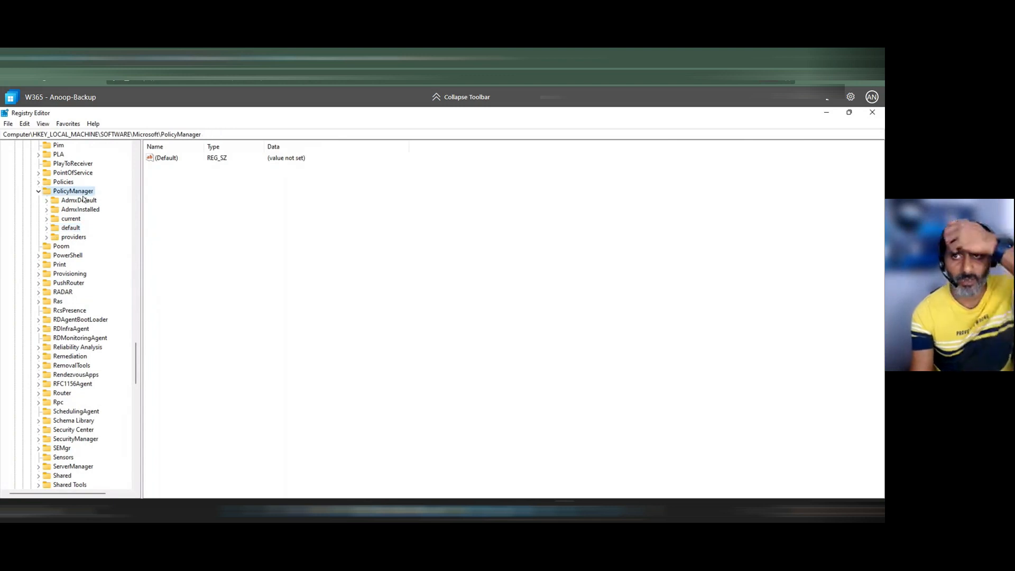
key("KP_Multiply")
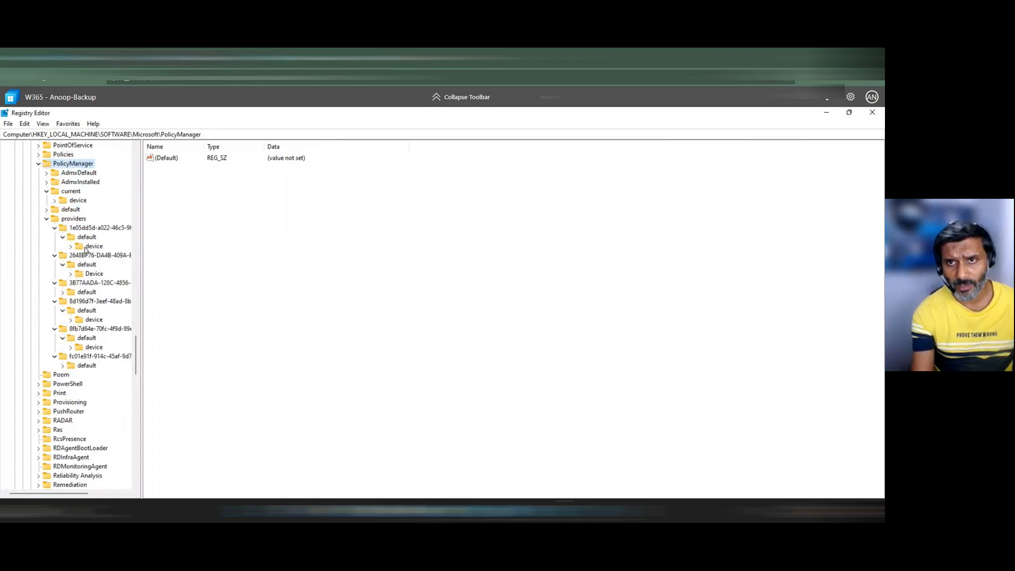
Examine the default device keys of the 1e05dd5d and 2648BF76 providers under PolicyManager
left_click(71, 246)
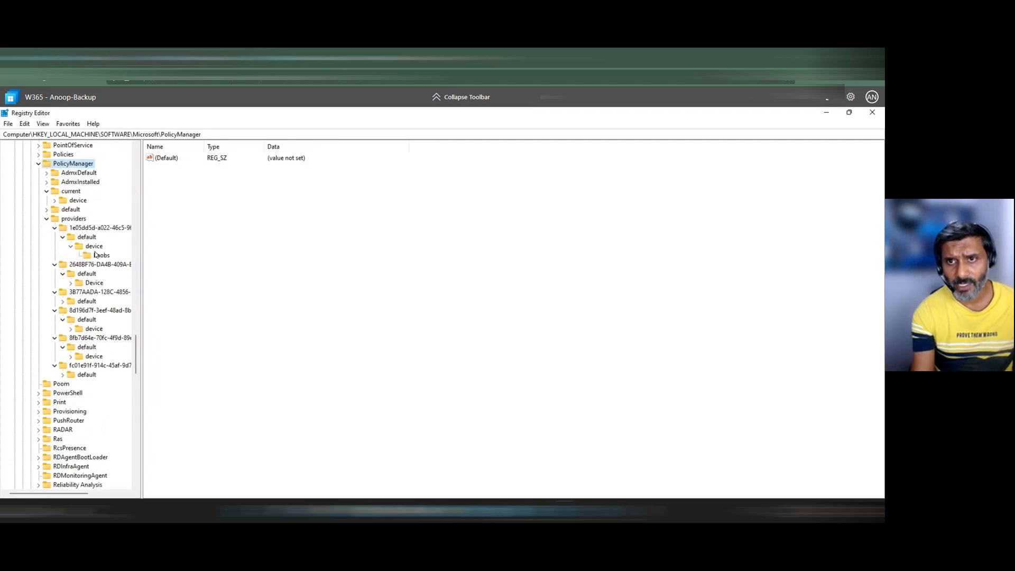
left_click(94, 247)
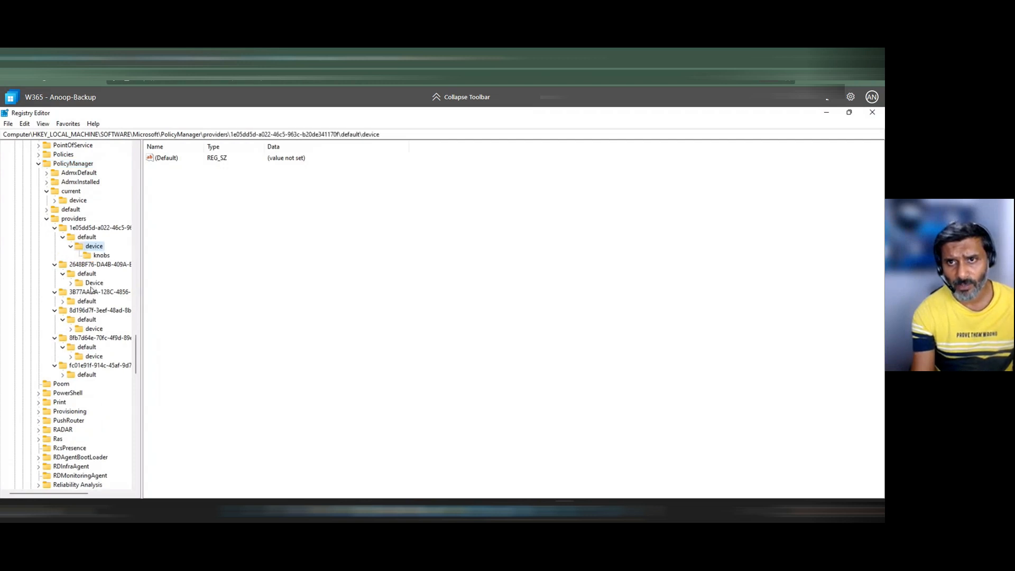
left_click(91, 284)
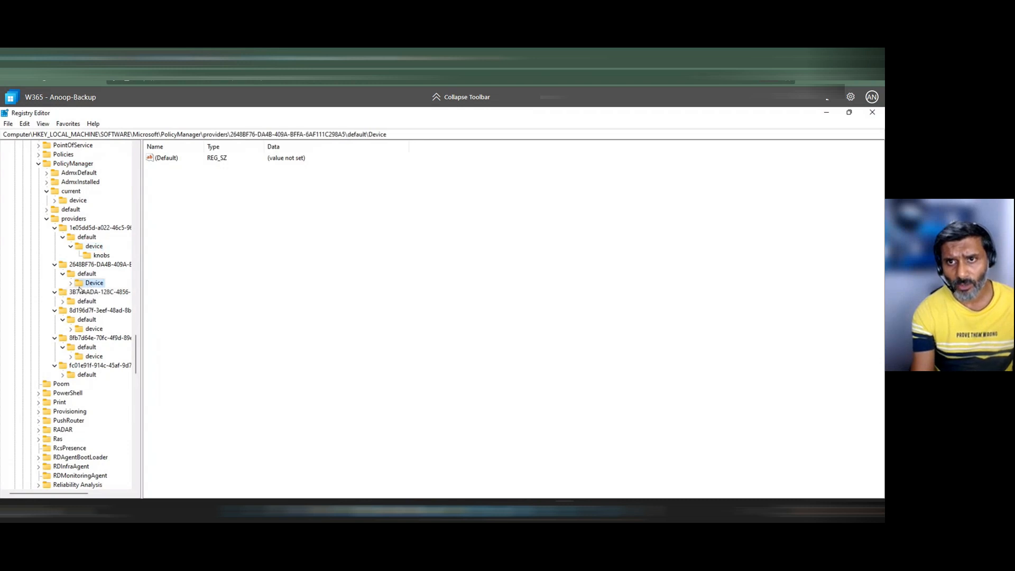
left_click(71, 283)
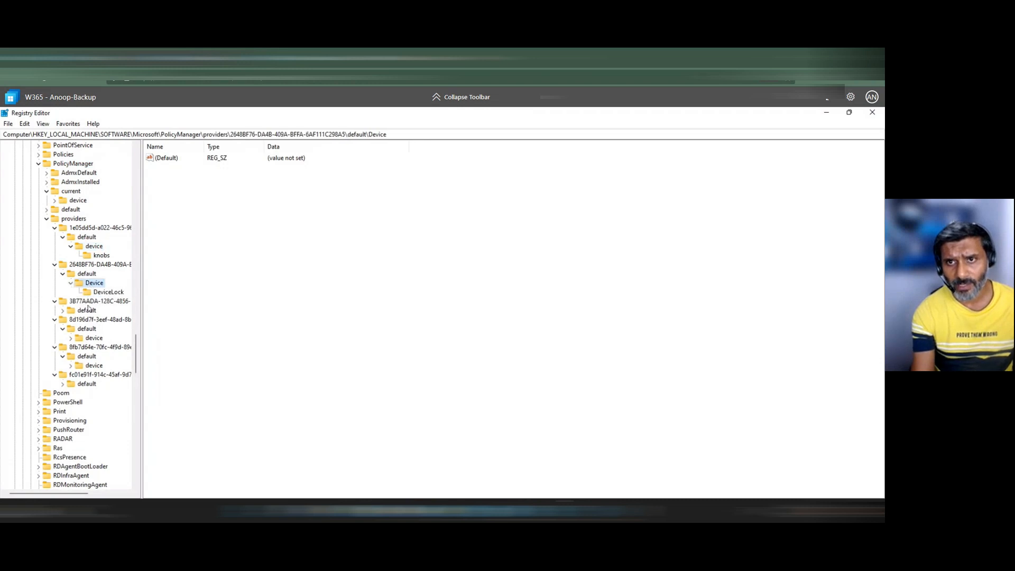
Check the remaining providers' device keys and expand the default Device key of the 3B77AADA provider
left_click(62, 311)
left_click(94, 320)
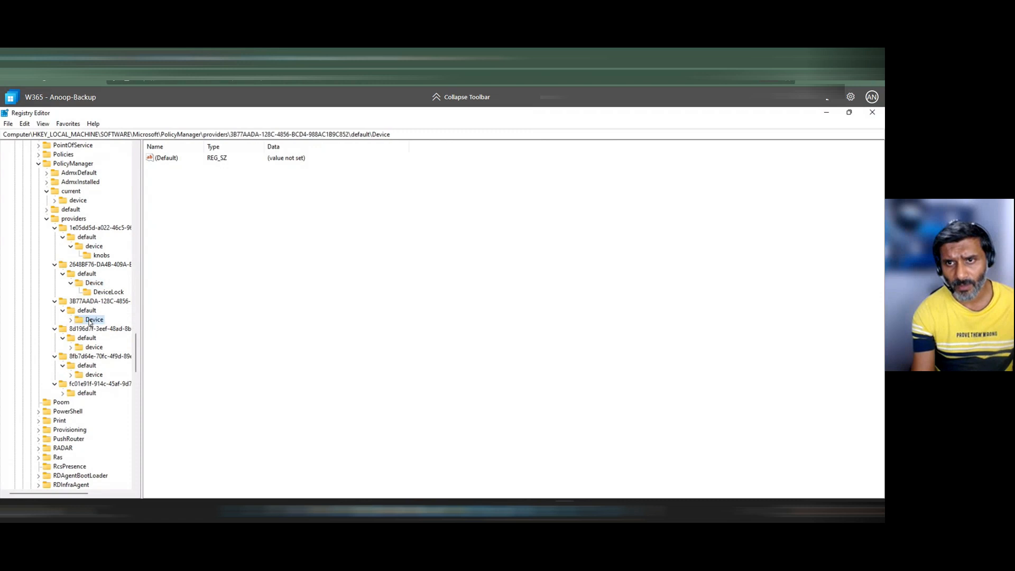
scroll(74, 238, "down", 6)
left_click(70, 200)
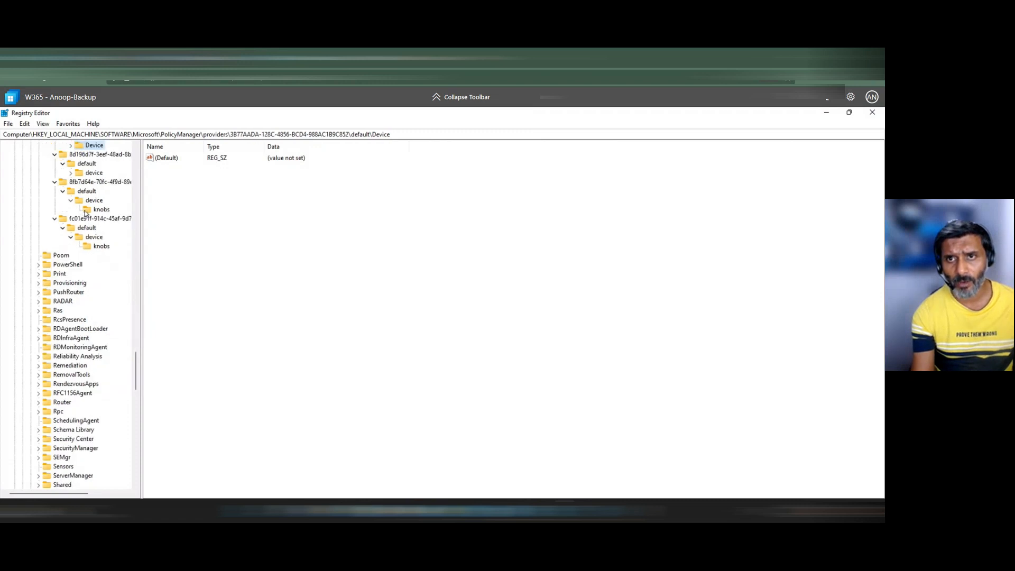
scroll(81, 208, "up", 2)
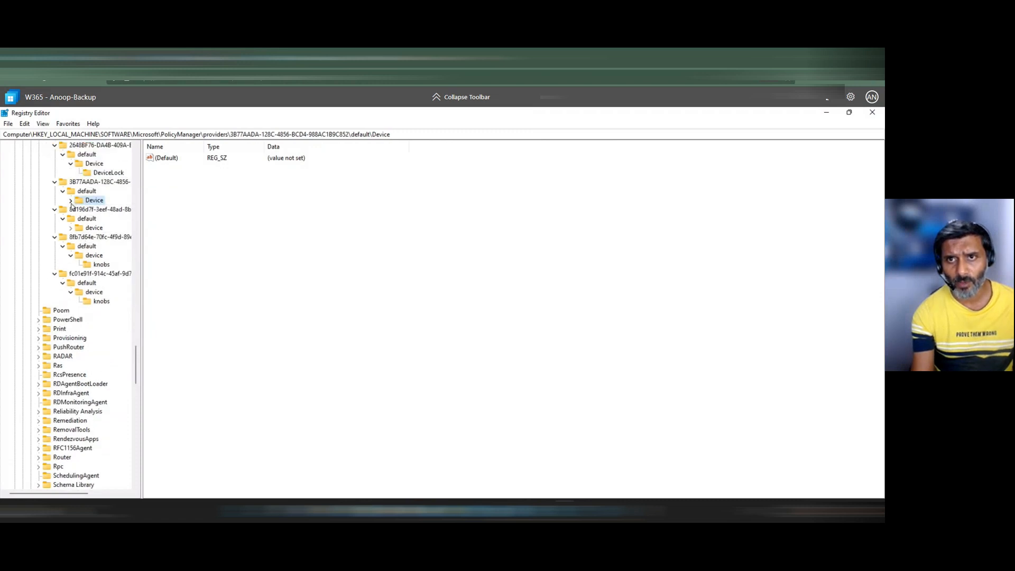
left_click(70, 199)
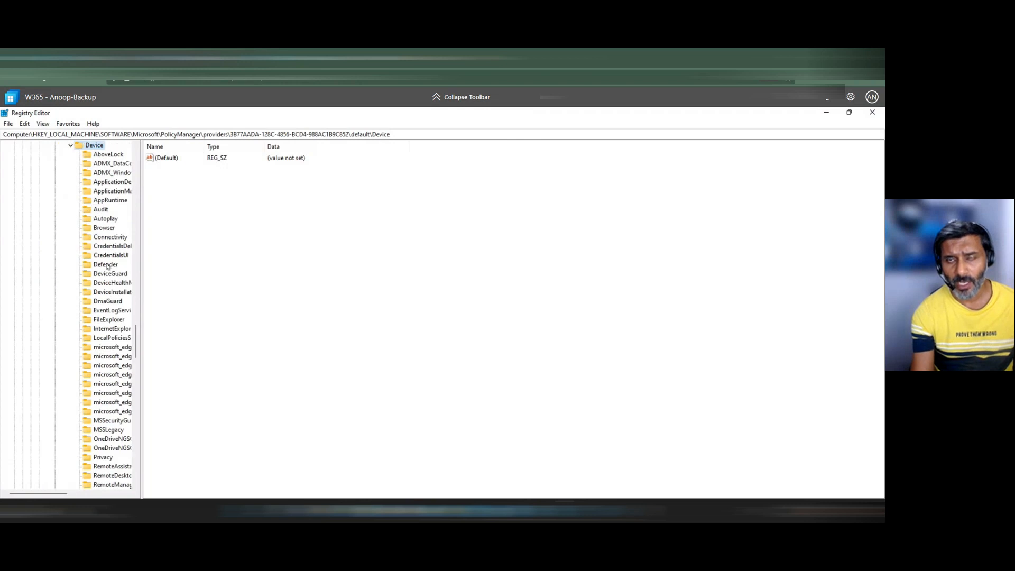
left_click(70, 145)
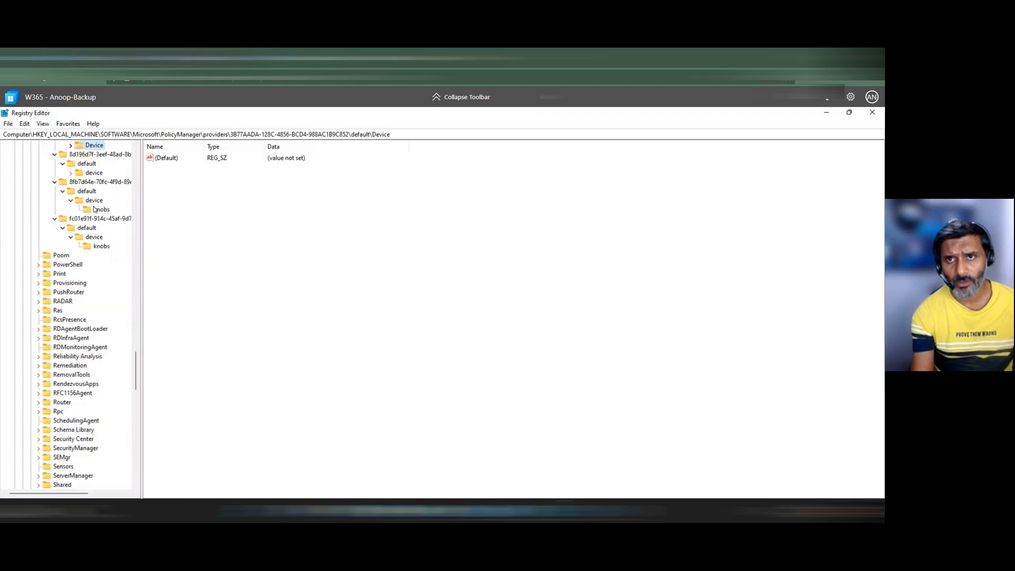
scroll(93, 228, "up", 2)
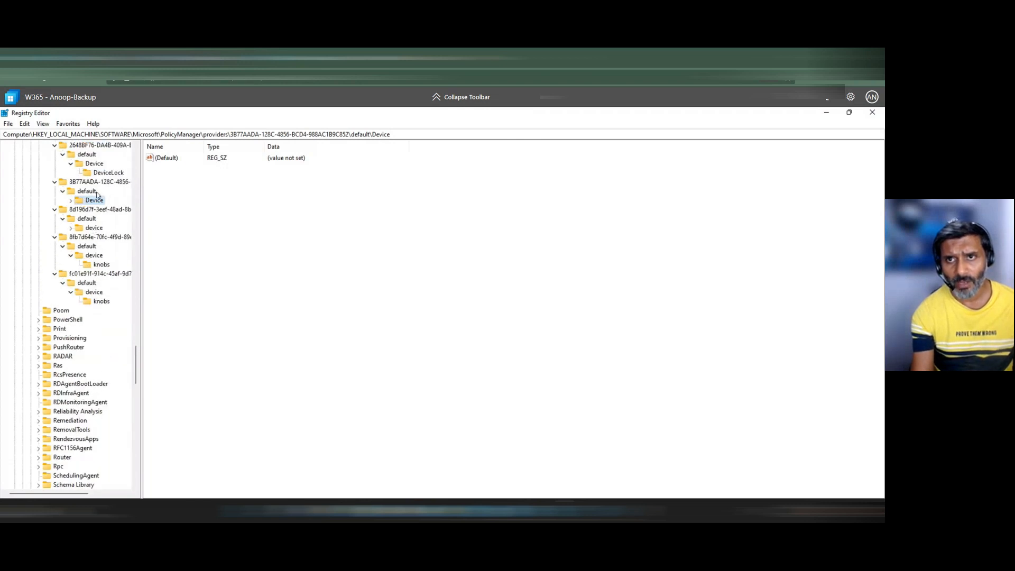
left_click(71, 200)
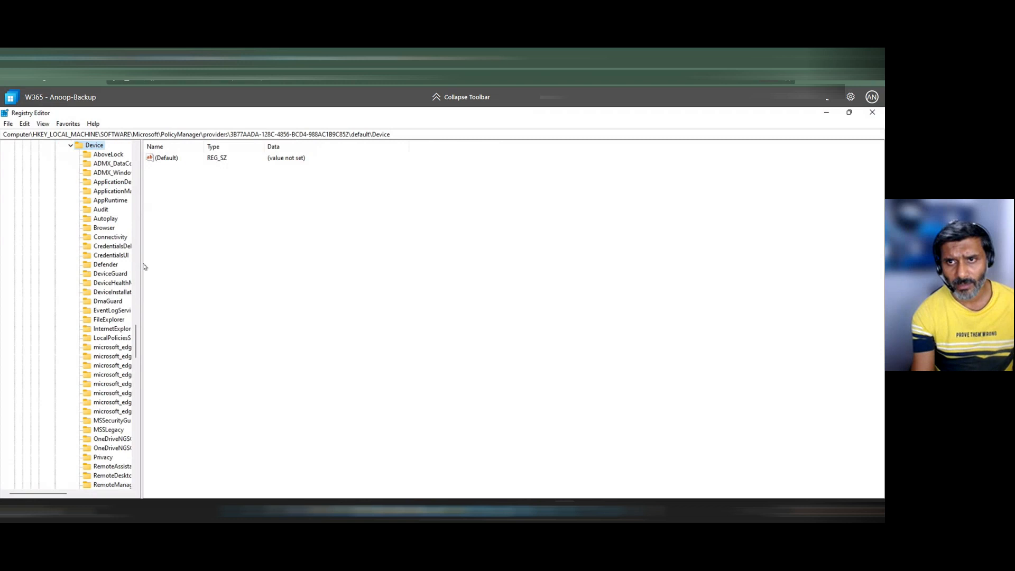
Search the Device key for ShellProtocolProtectedModeTitle_2 and widen the Name column to read the matching value's full name
right_click(93, 146)
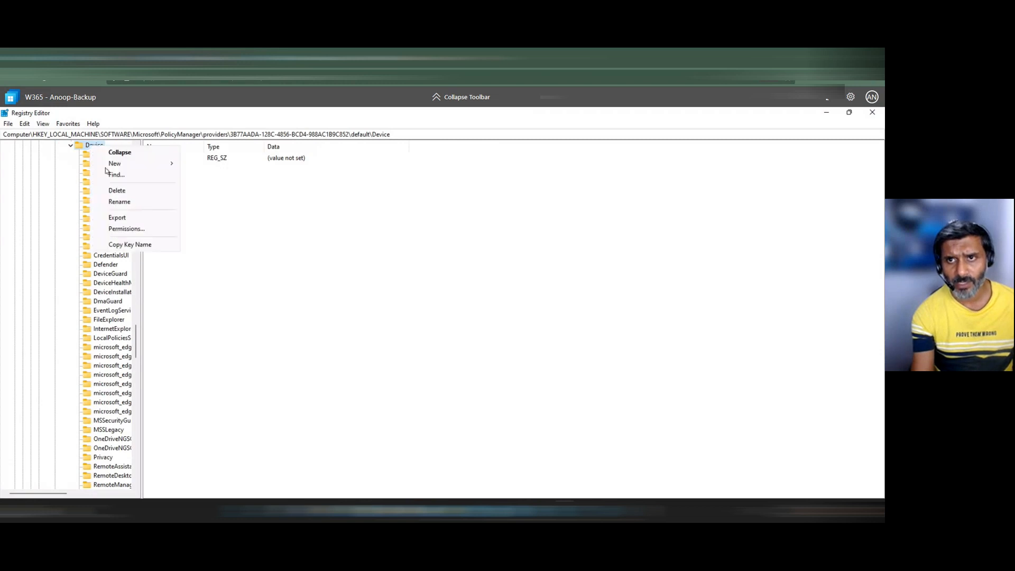
left_click(116, 174)
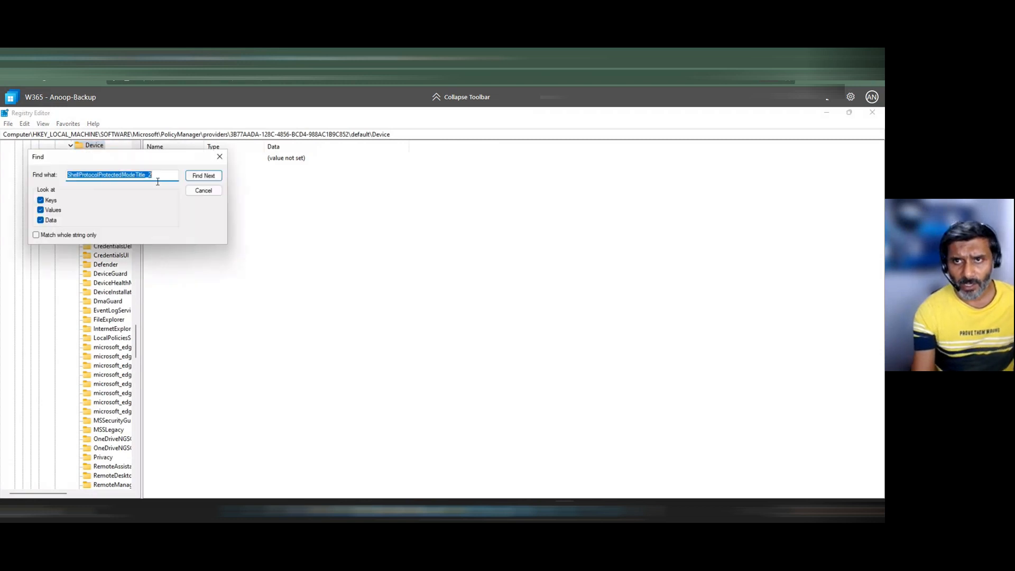
left_click(203, 176)
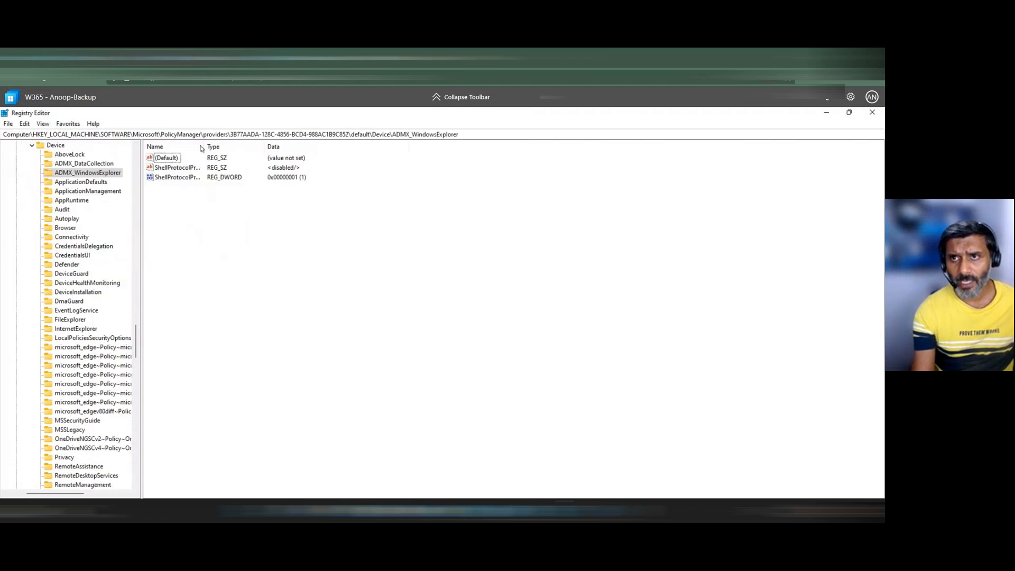
left_click_drag(205, 147, 277, 152)
left_click(224, 168)
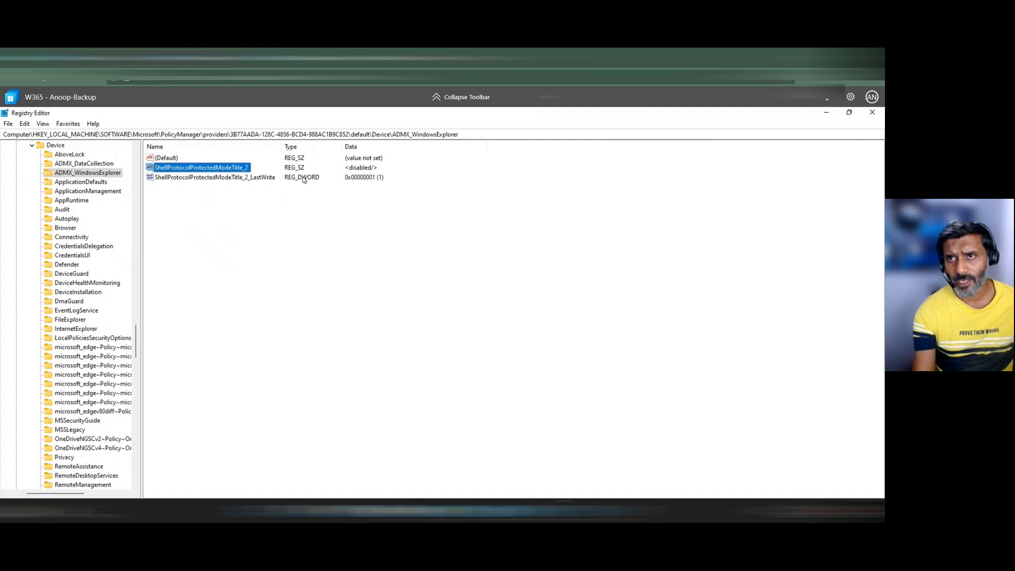
left_click(364, 170)
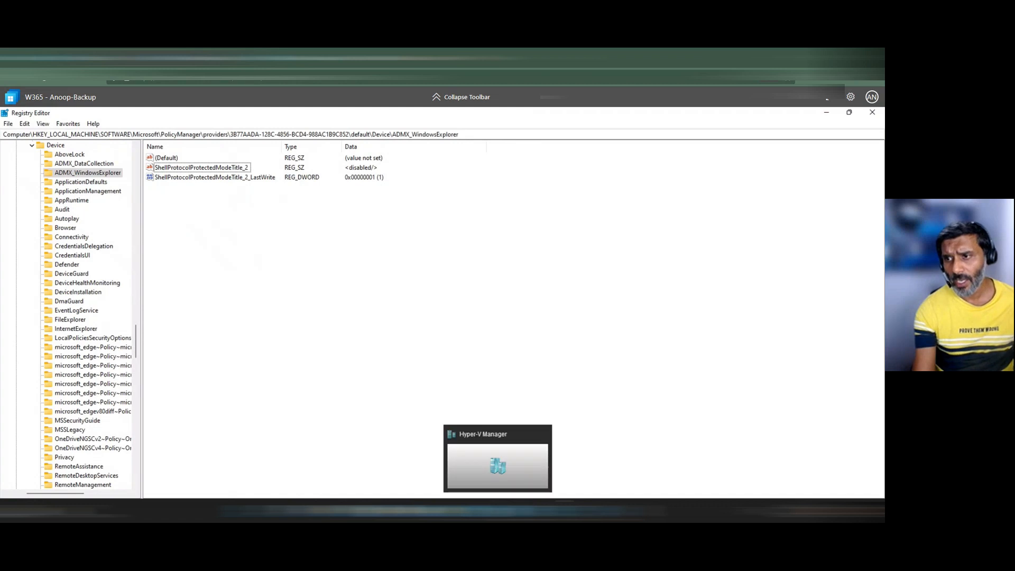
Highlight the <disabled/> string in the event properties and compare it with the ShellProtocolProtectedModeTitle_2 value in Registry Editor
left_click(586, 511)
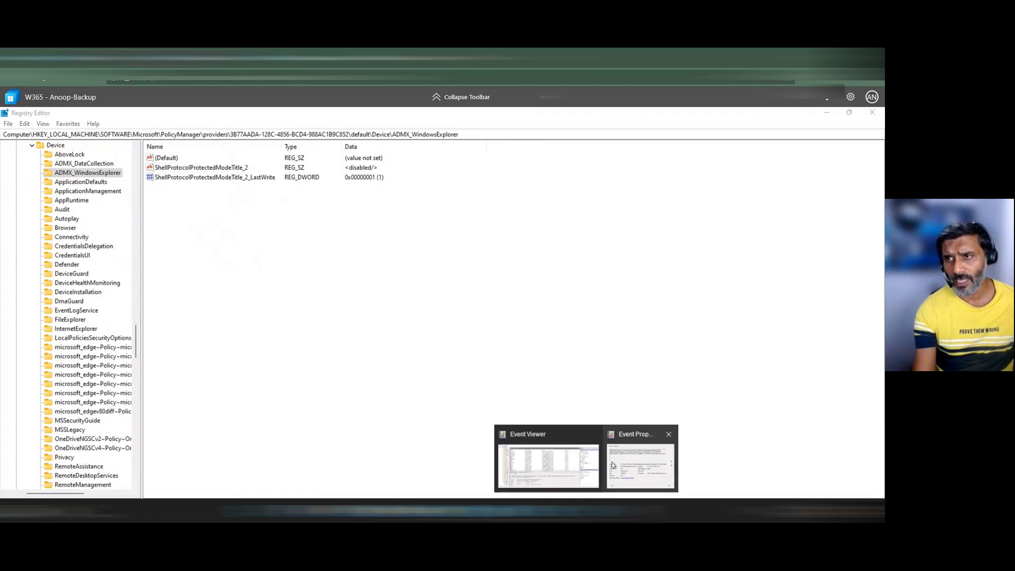
left_click(639, 464)
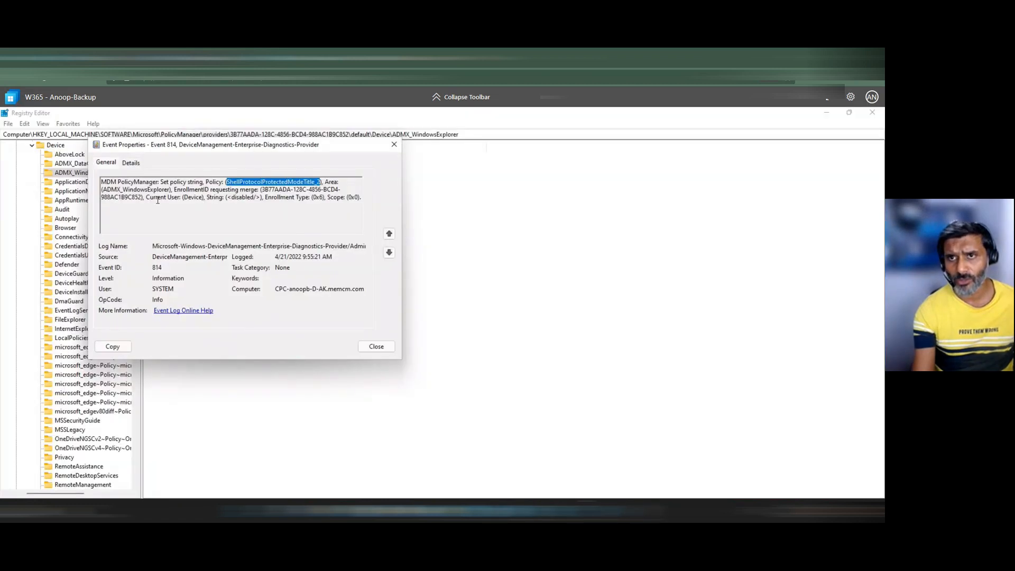
left_click_drag(227, 198, 258, 199)
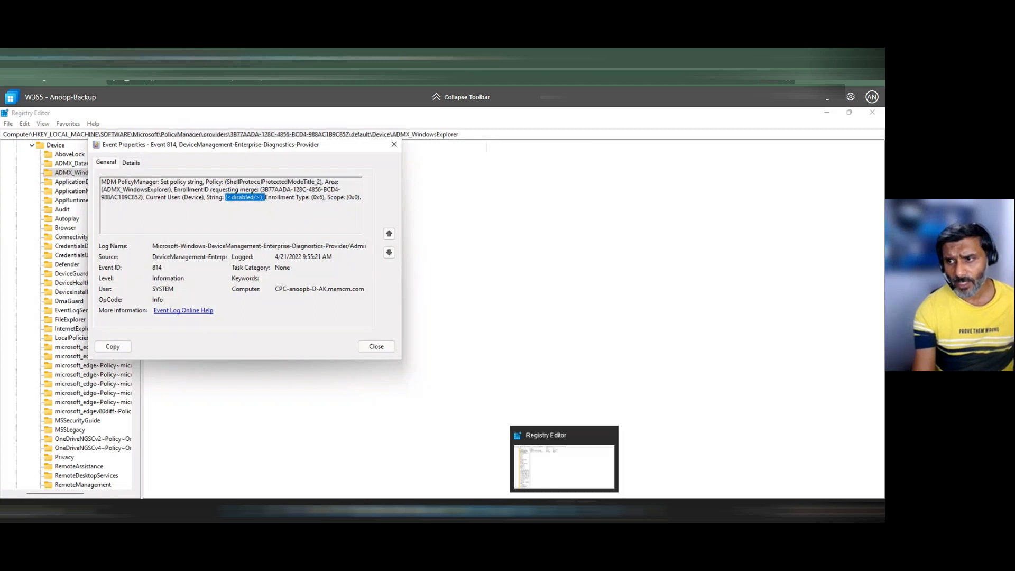
left_click(555, 460)
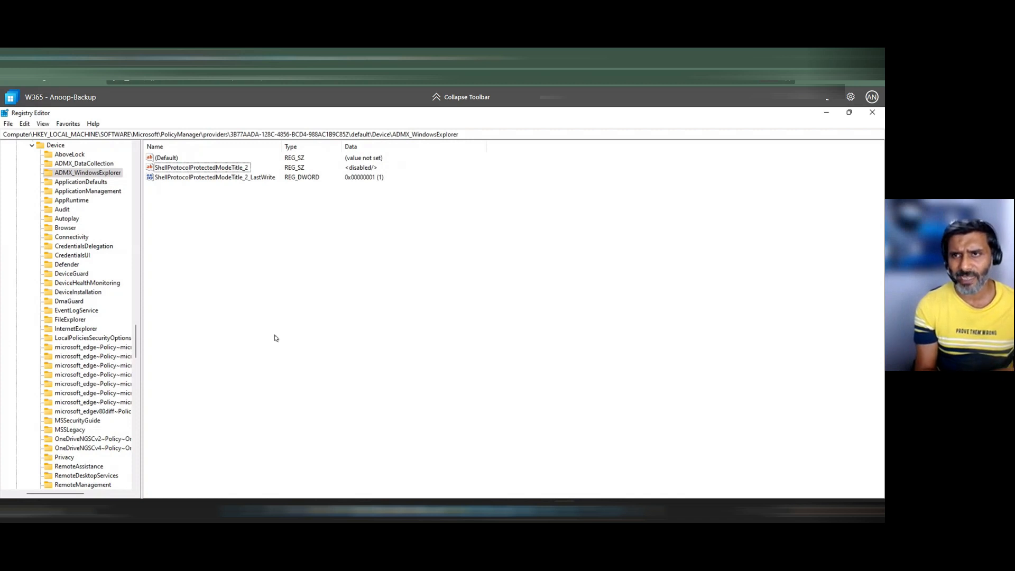
left_click(204, 168)
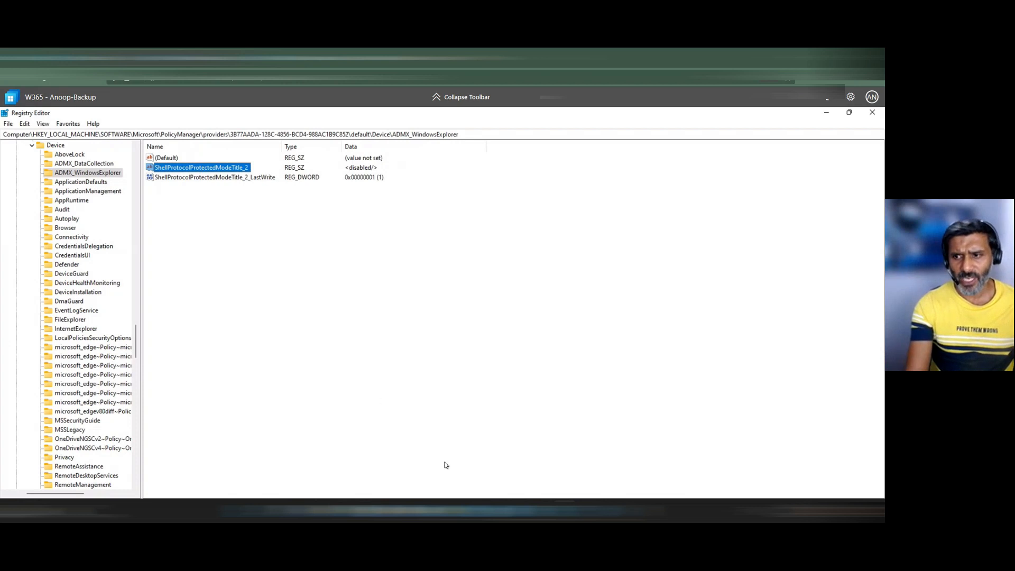
Switch to the MDM diagnostic report in the browser, return to its beginning and highlight the MDM Diagnostic Information heading
left_click(409, 511)
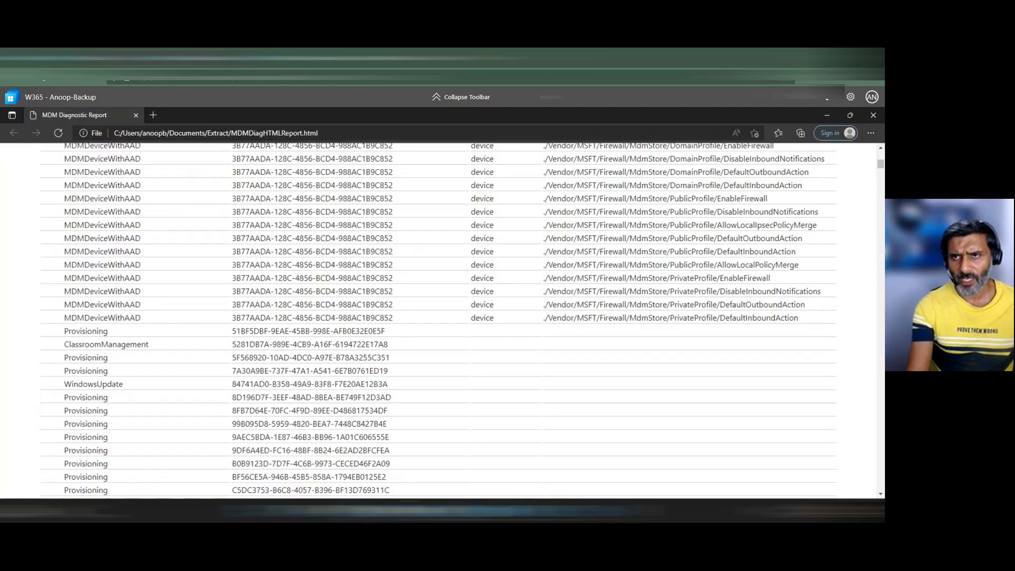
scroll(290, 263, "up", 15)
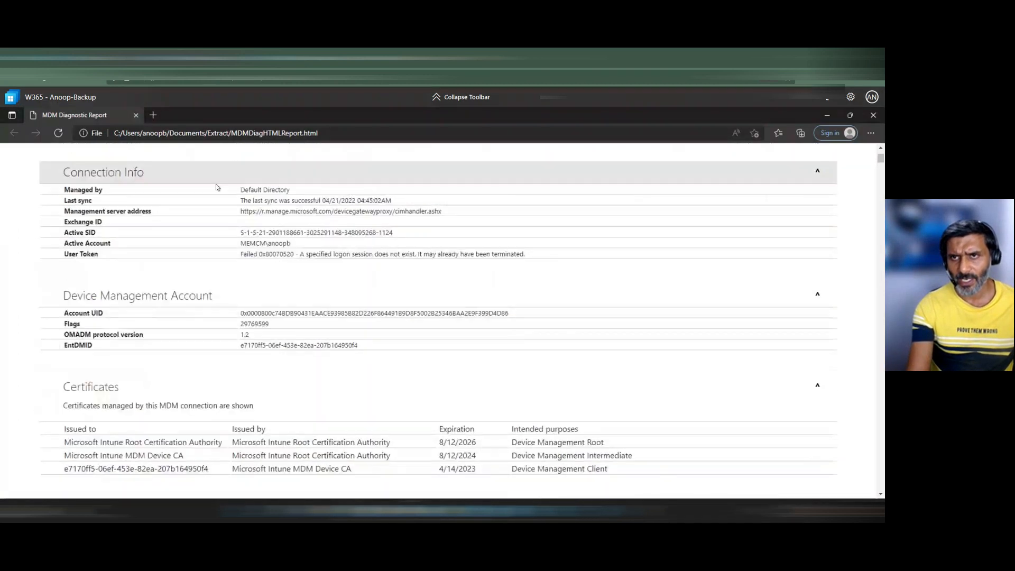
scroll(219, 195, "up", 5)
scroll(220, 205, "up", 1)
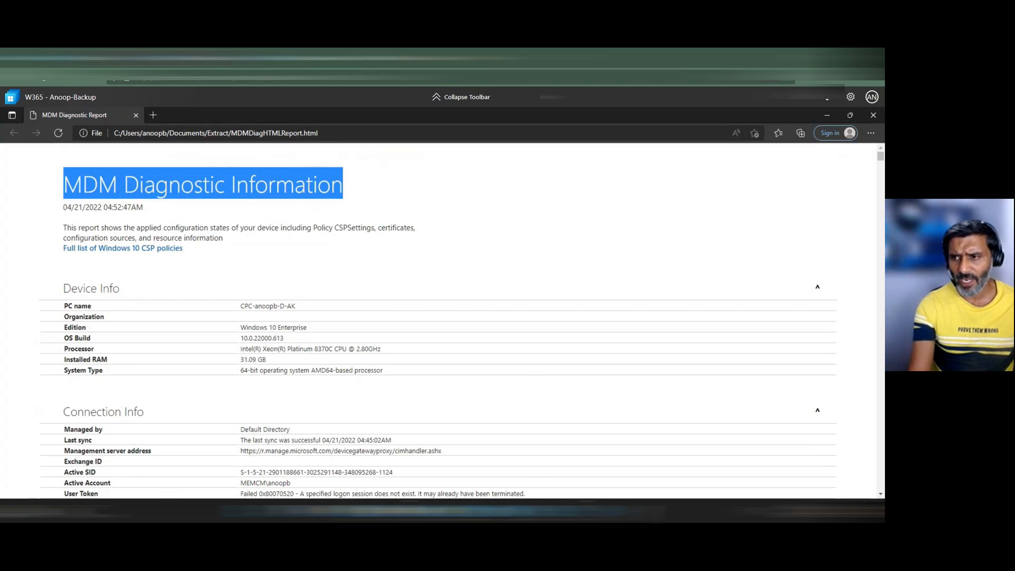
Switch back to the event properties and highlight the policy name in the message and the event ID 814
left_click(586, 512)
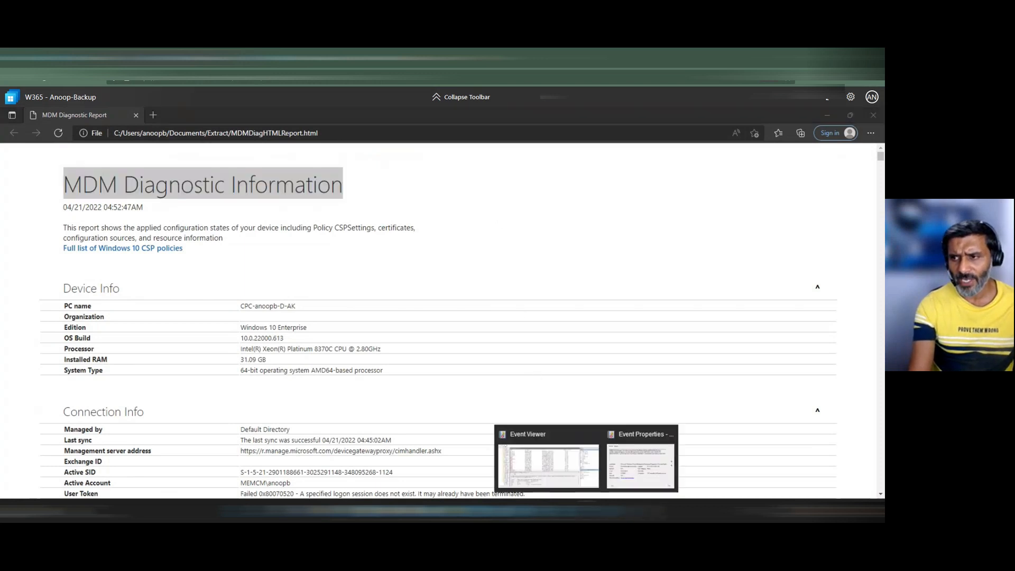
left_click(614, 479)
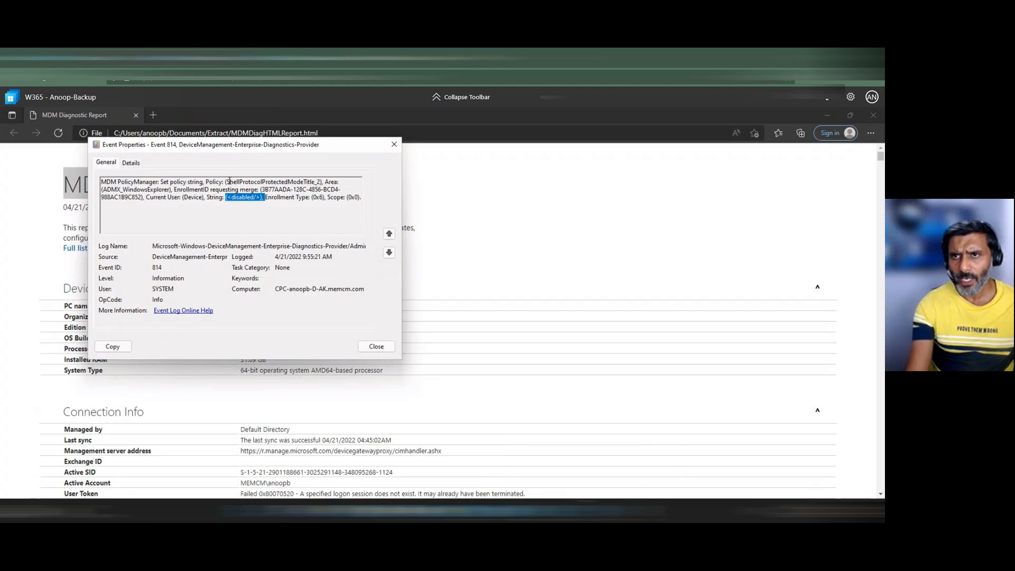
left_click_drag(229, 181, 319, 180)
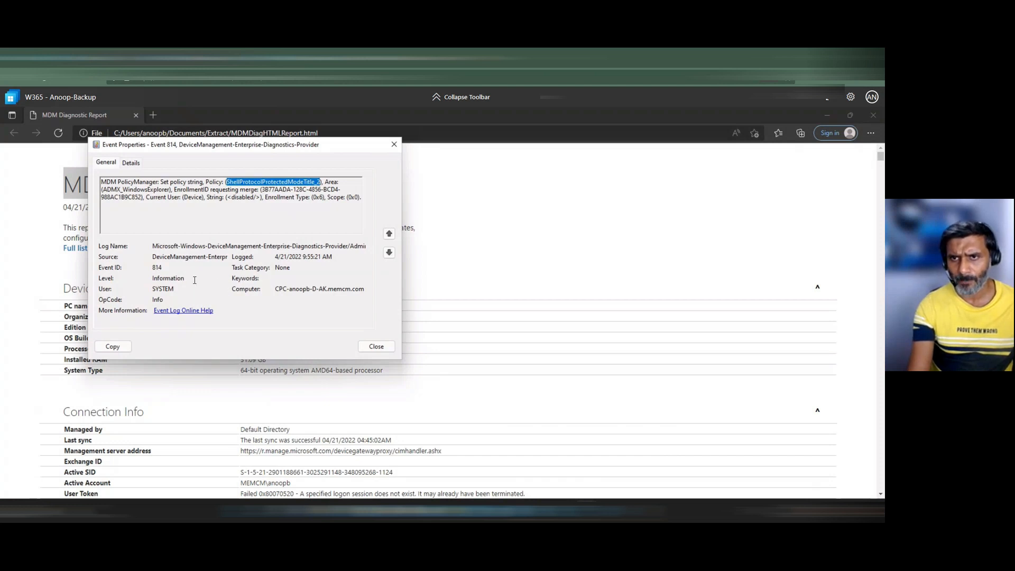
double_click(157, 267)
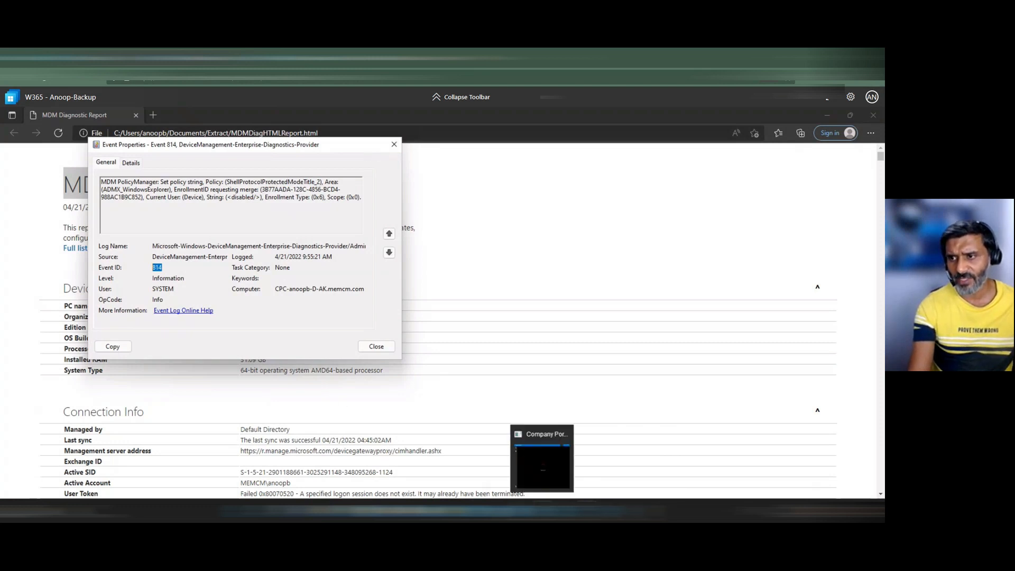
Return to Registry Editor, check the policy value's data and highlight ADMX_WindowsExplorer in the key path
left_click(564, 511)
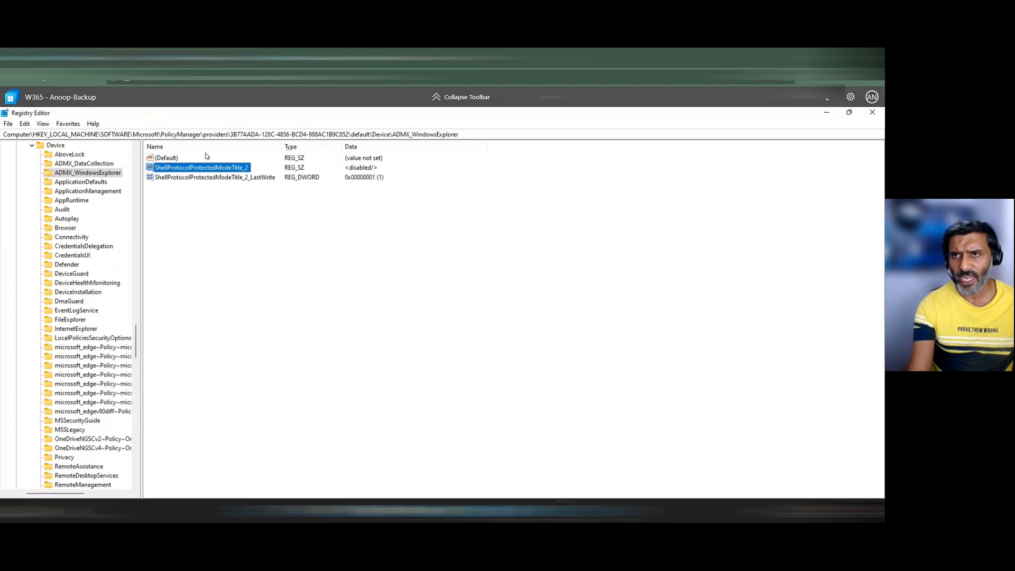
left_click(363, 168)
left_click_drag(462, 134, 392, 134)
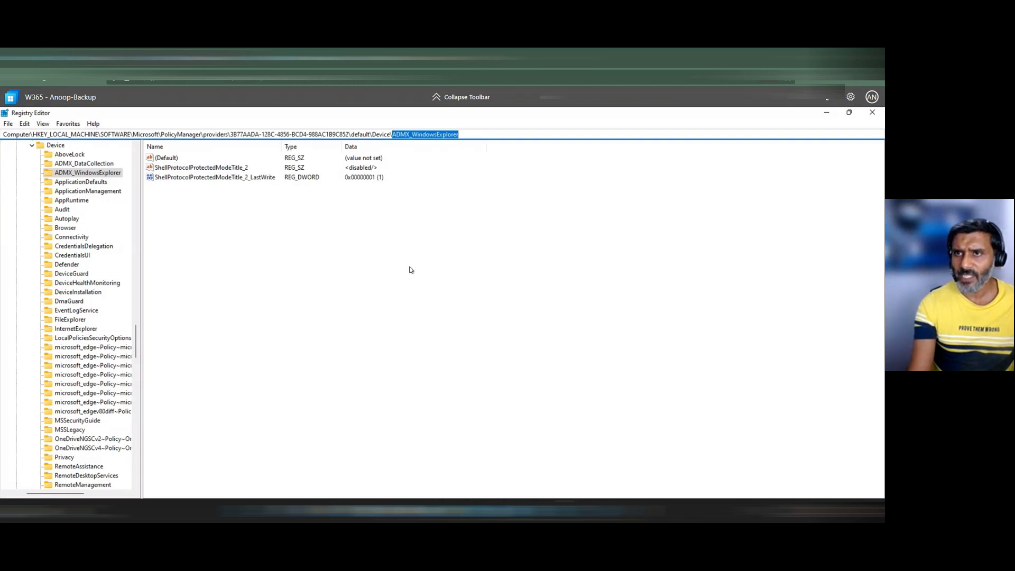